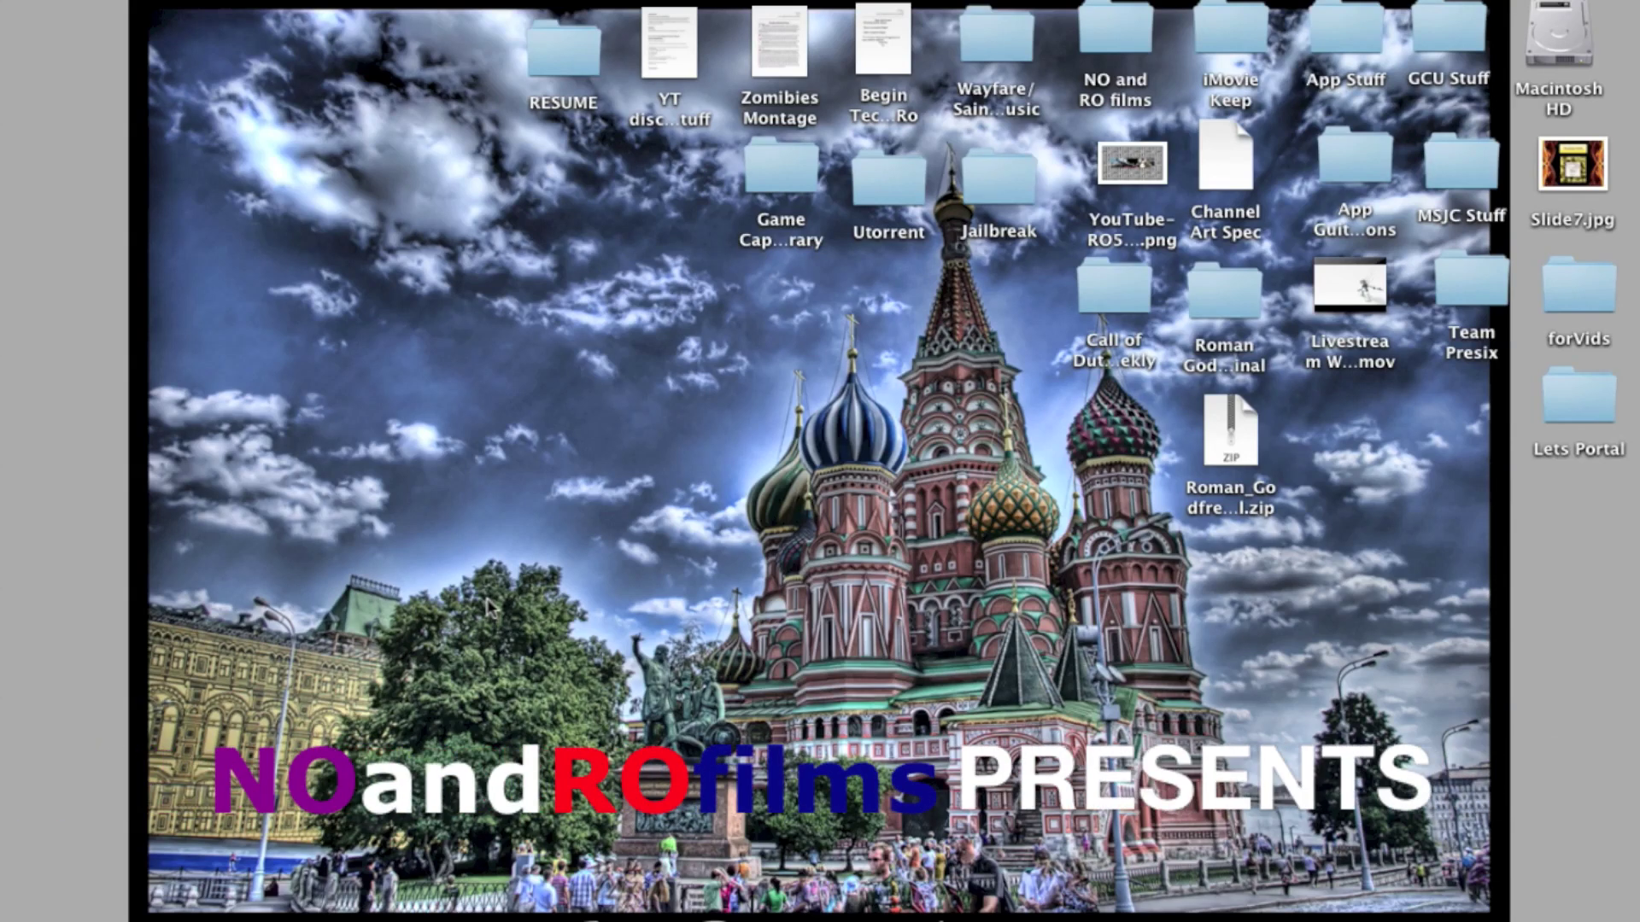
- Bring up the Pages notes listing the Joystick Mapper topics and nudge its window right
{"action": "mouse_move", "coordinate": [4, 555]}
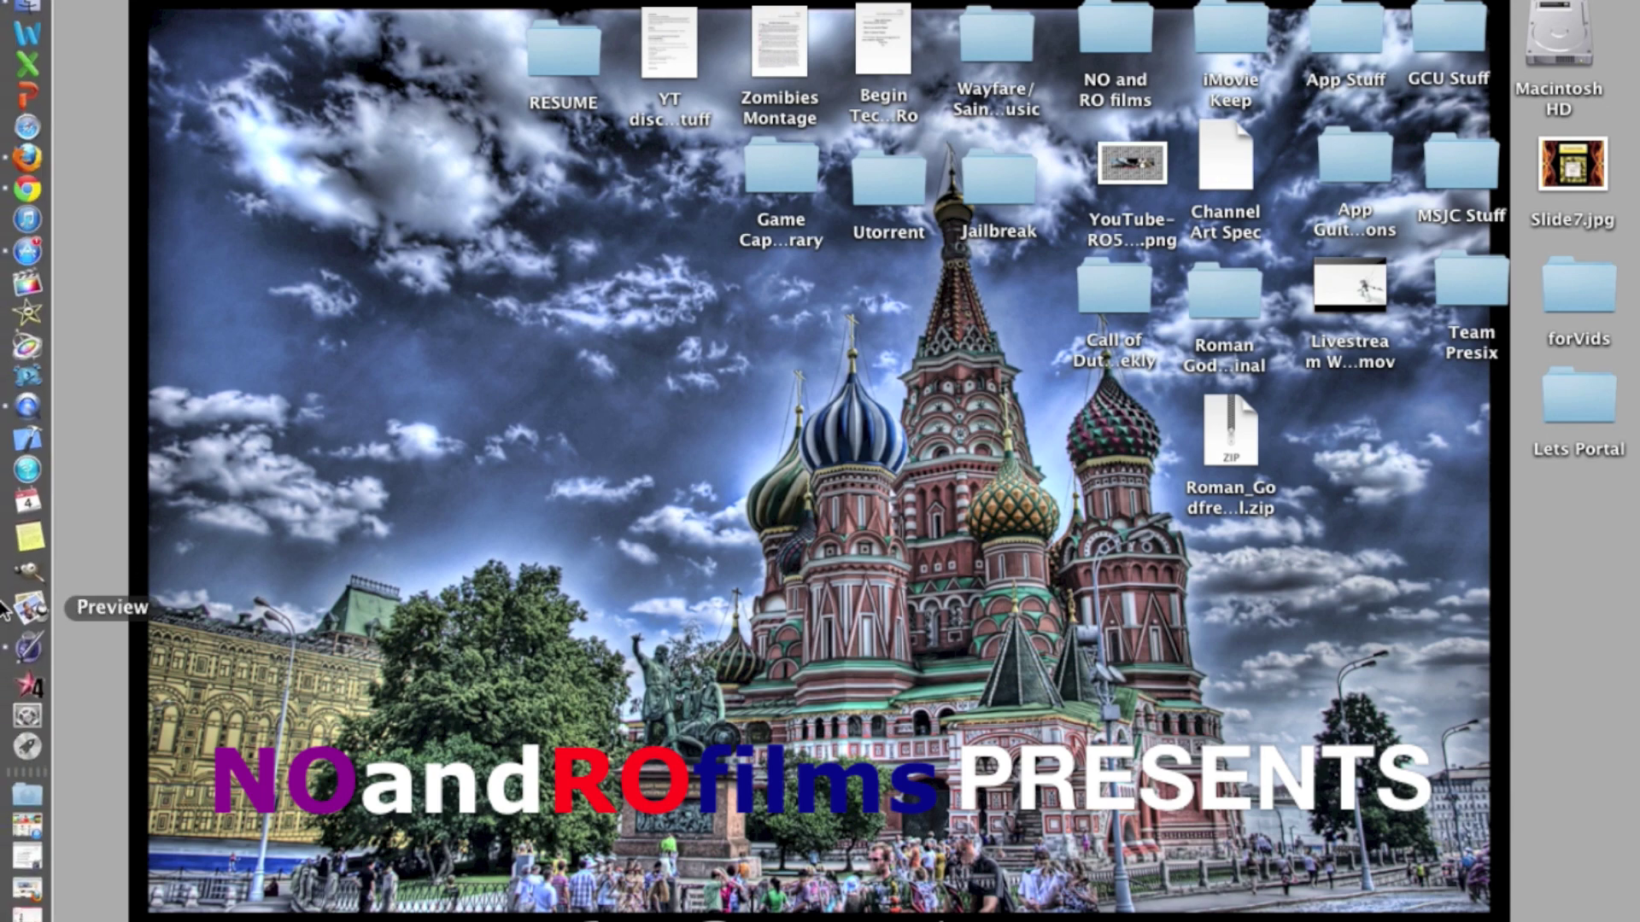
{"action": "left_click", "coordinate": [15, 642]}
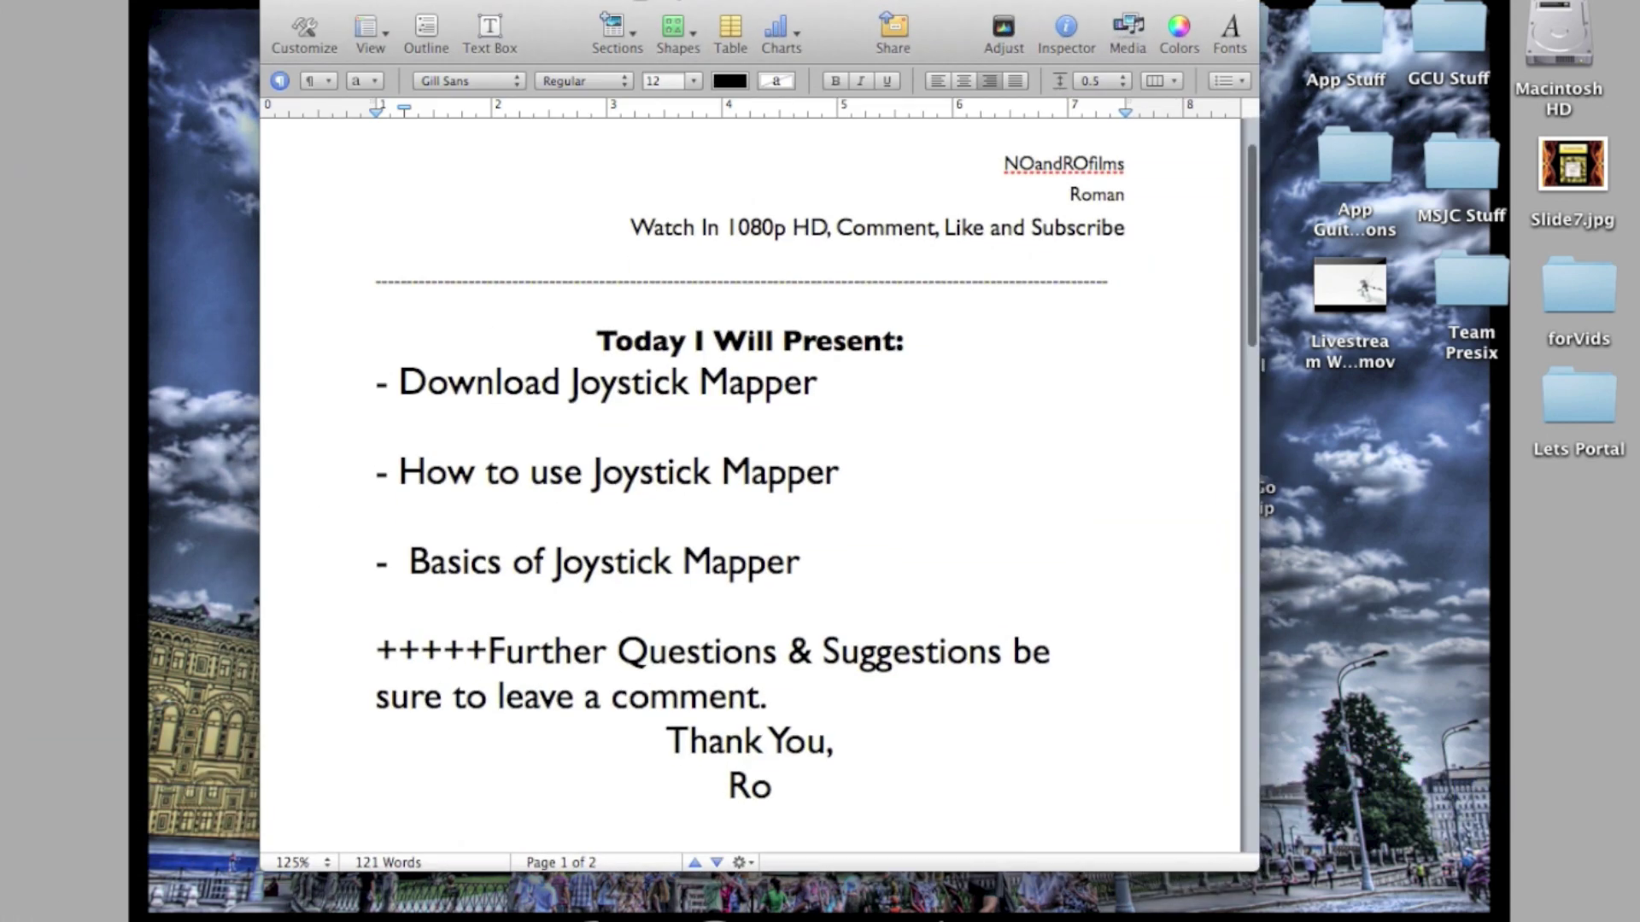
{"action": "left_click_drag", "start_coordinate": [801, 4], "coordinate": [835, 5]}
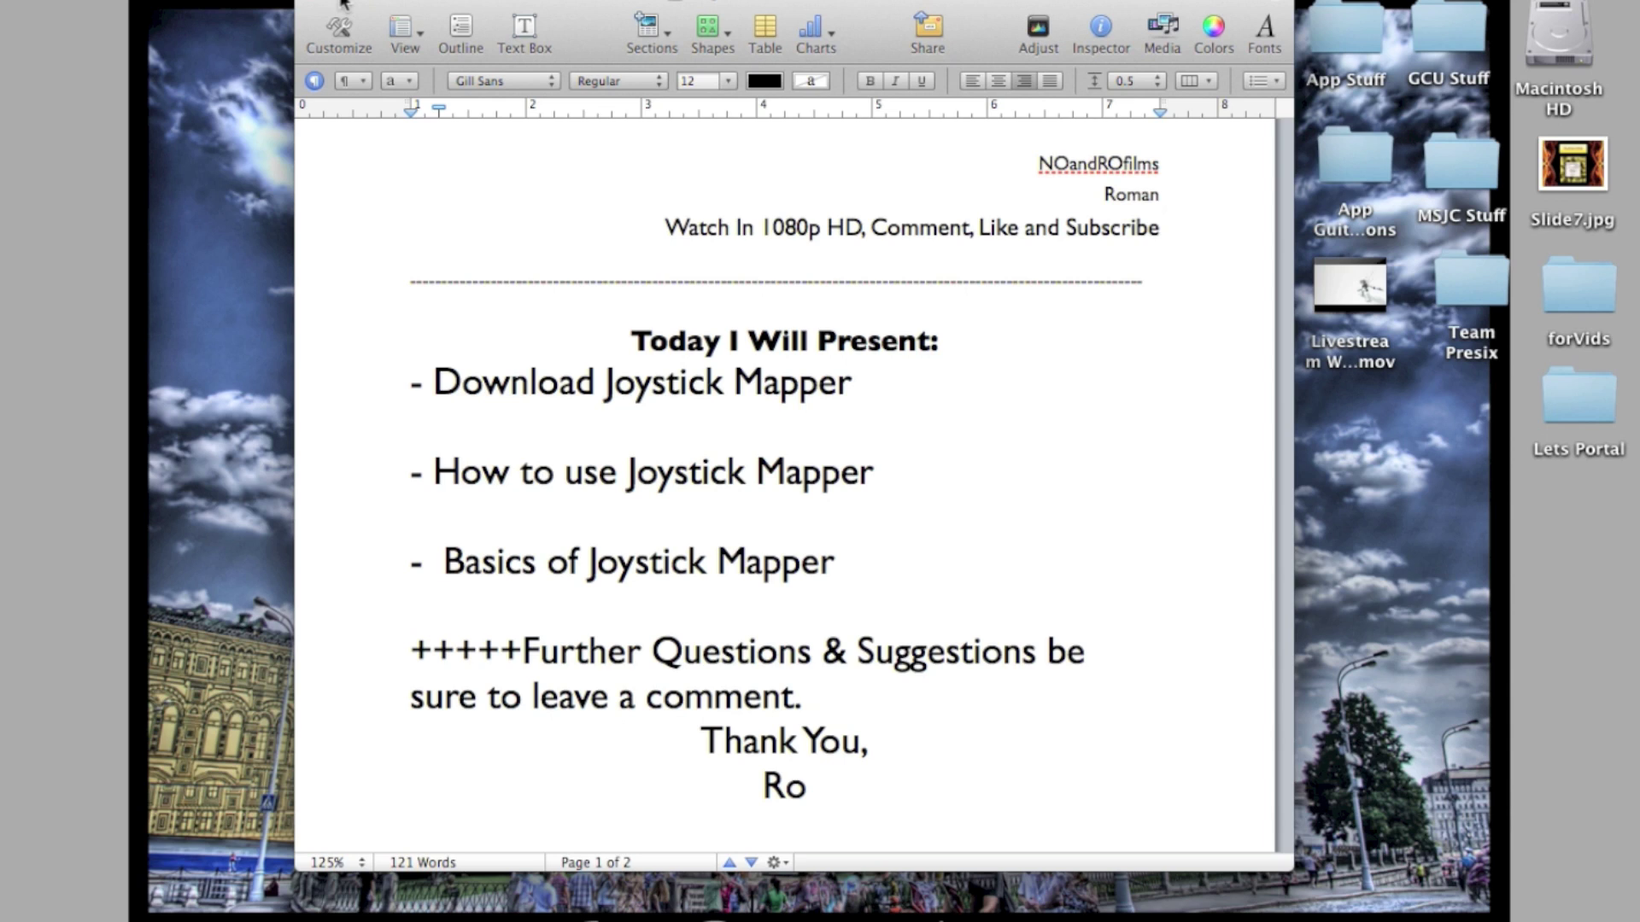
{"action": "mouse_move", "coordinate": [4, 43]}
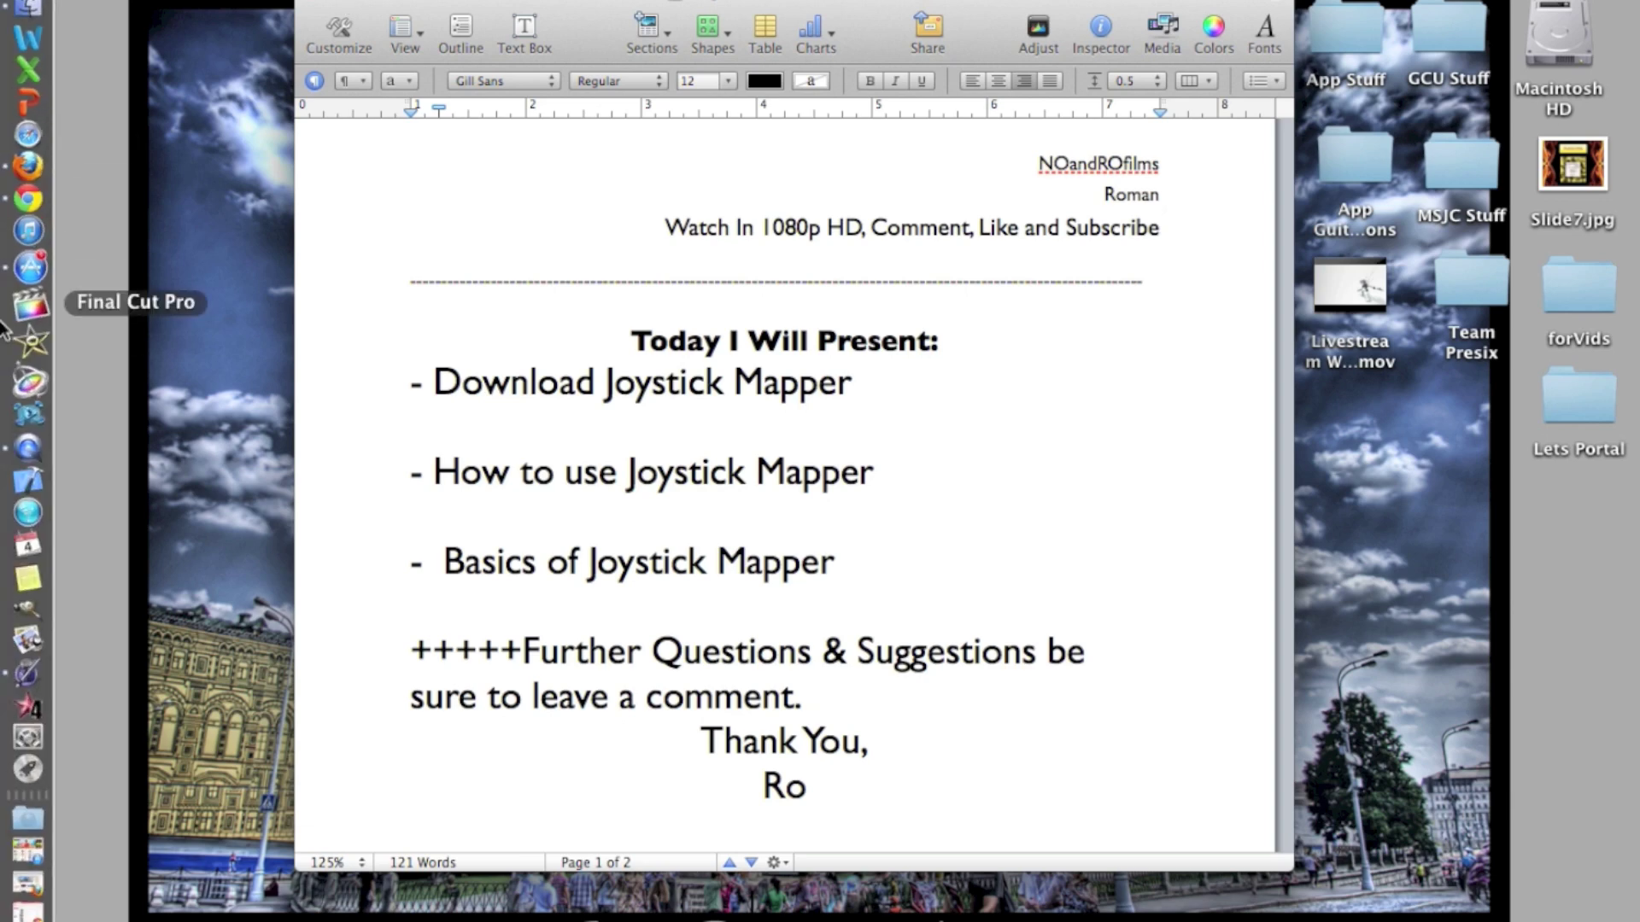
- Open the App Store and search it for 'joystick mapper'
{"action": "left_click", "coordinate": [17, 267]}
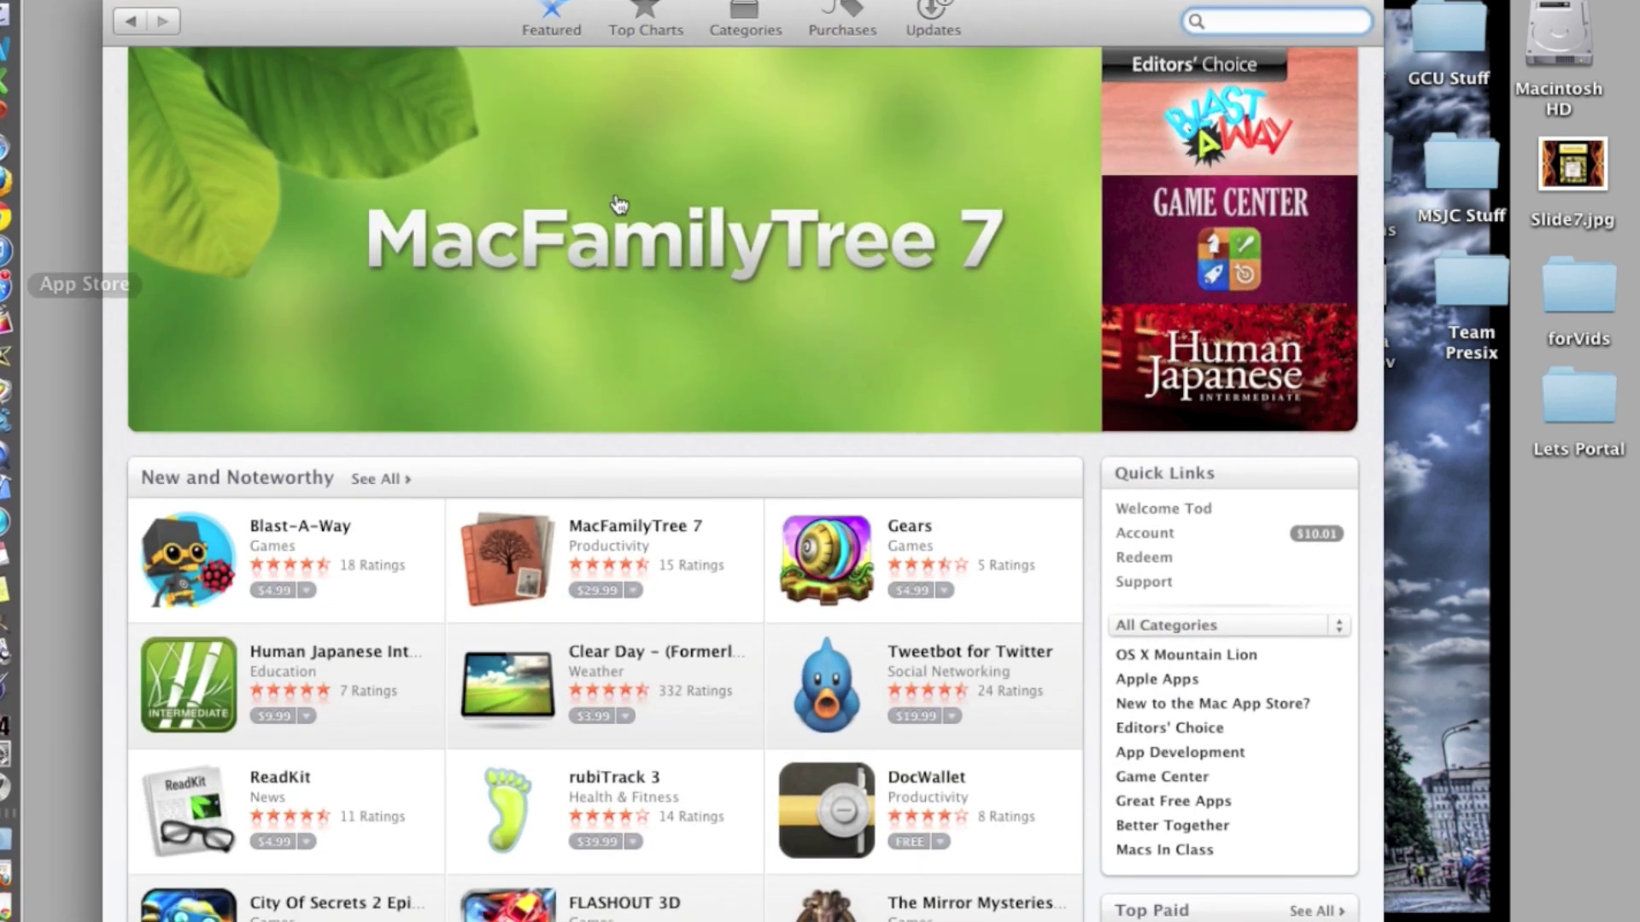
{"action": "left_click_drag", "start_coordinate": [414, 7], "coordinate": [493, 4]}
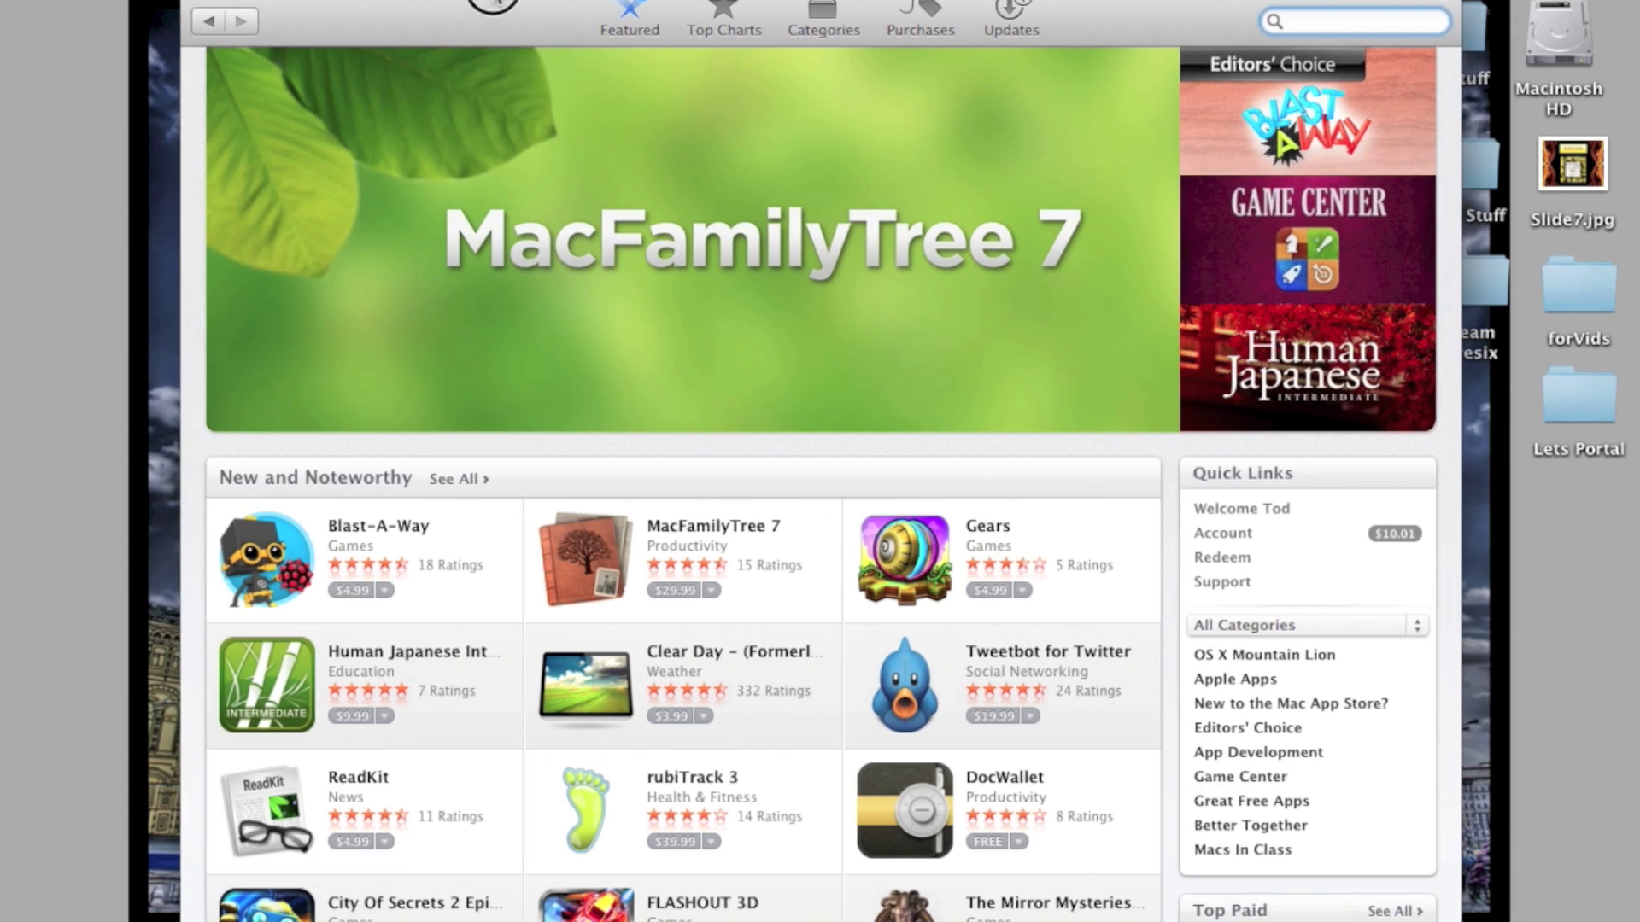
{"action": "mouse_move", "coordinate": [1221, 312]}
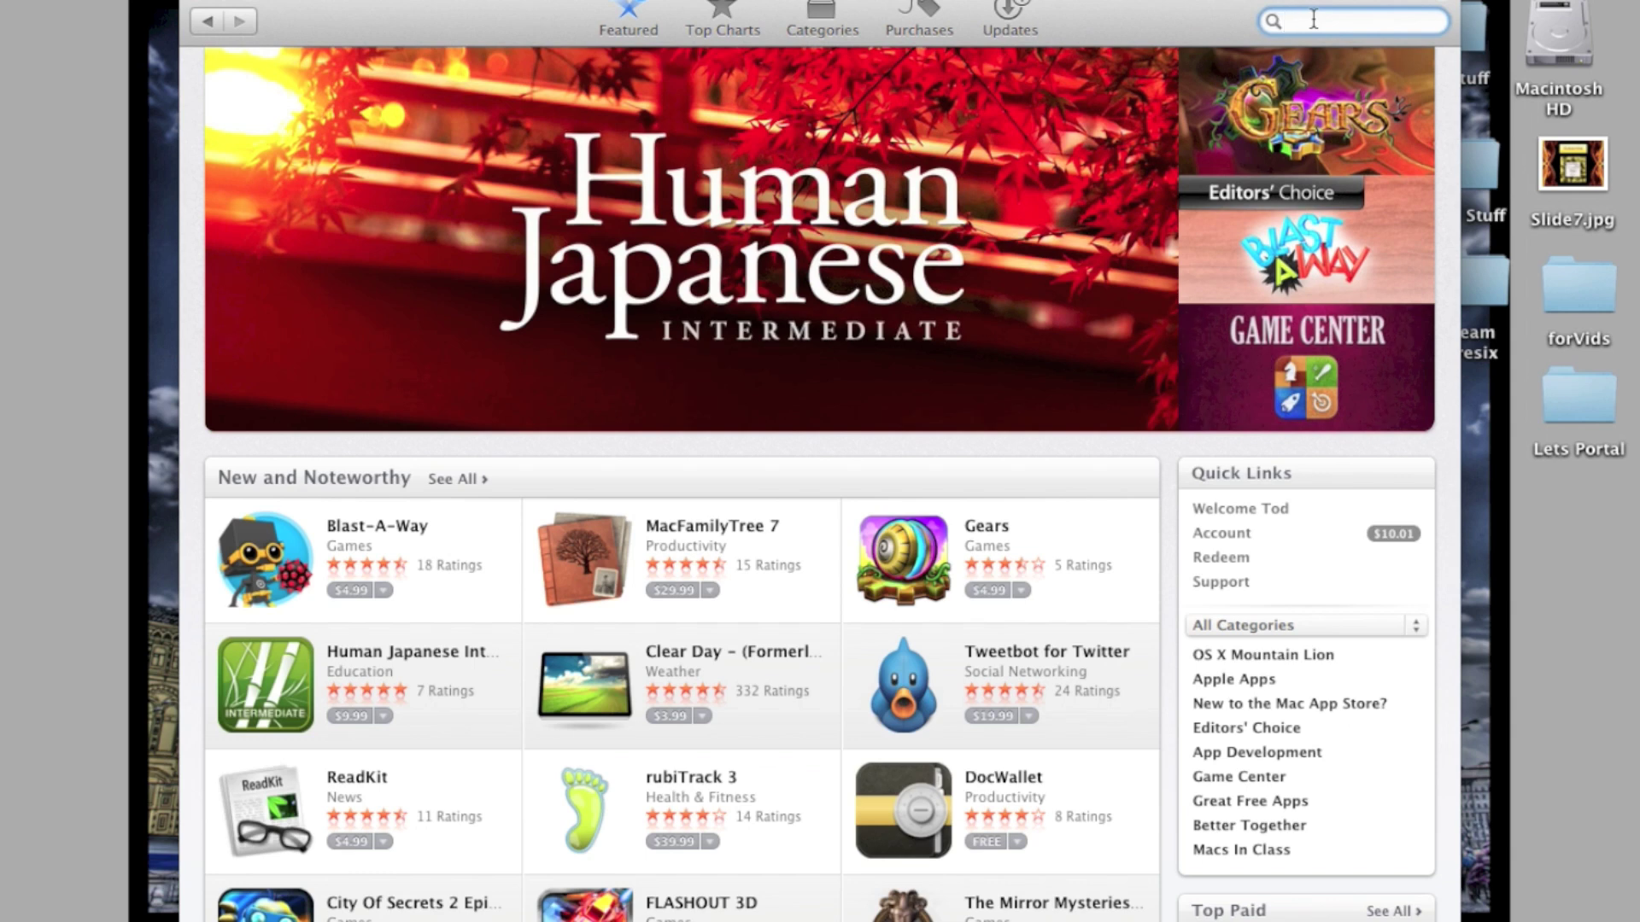
{"action": "type", "text": "j"}
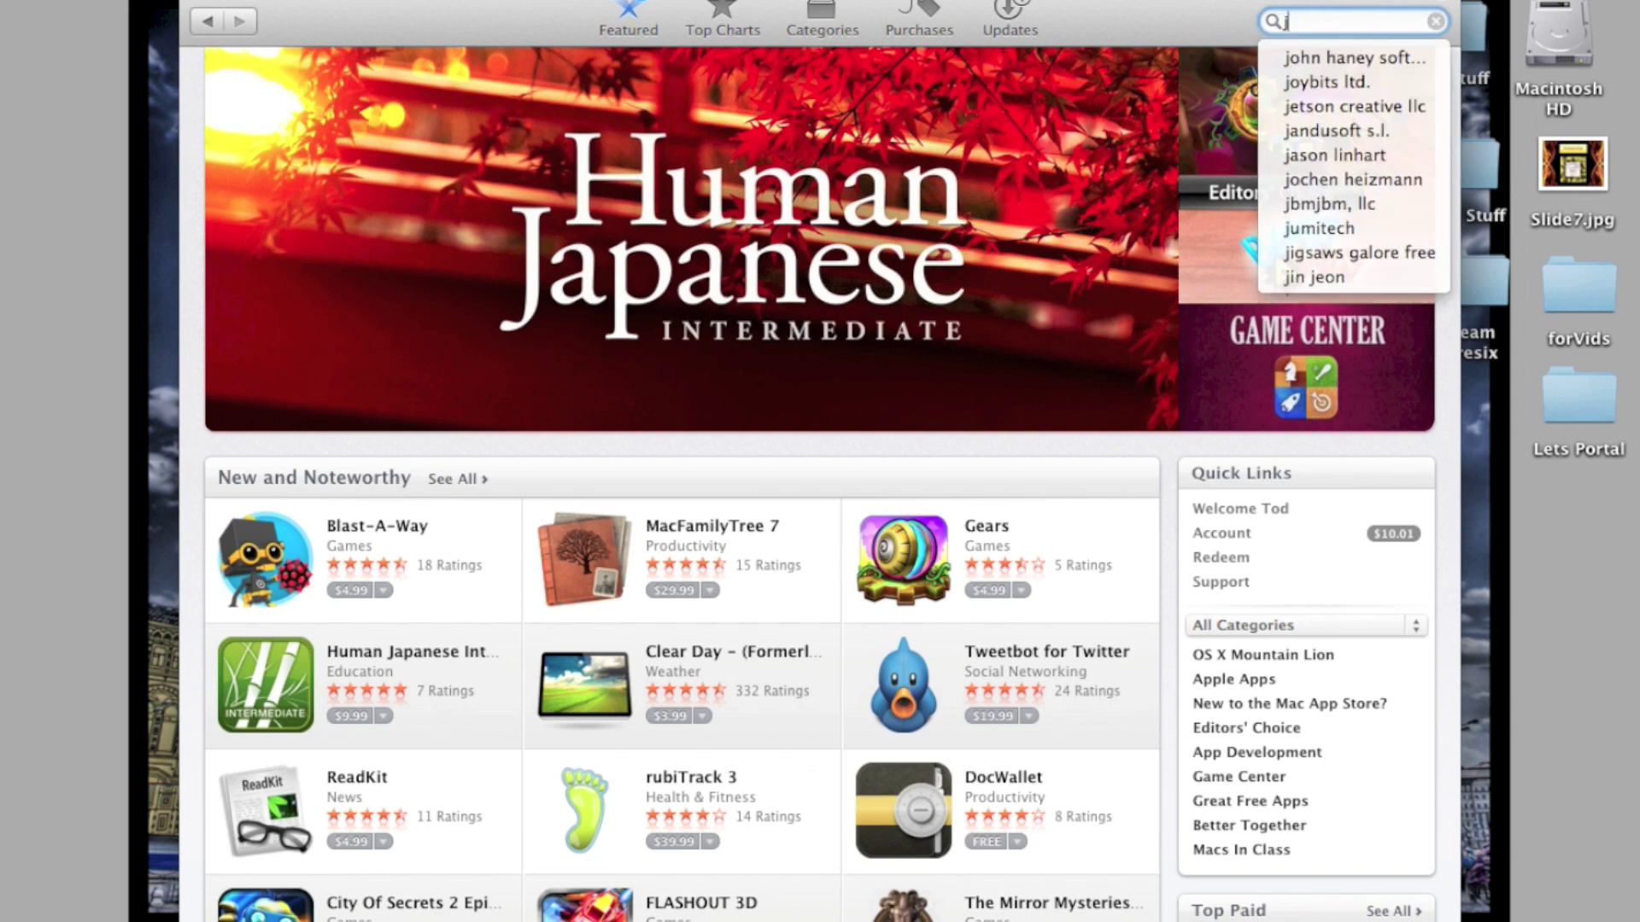
{"action": "type", "text": "oystci"}
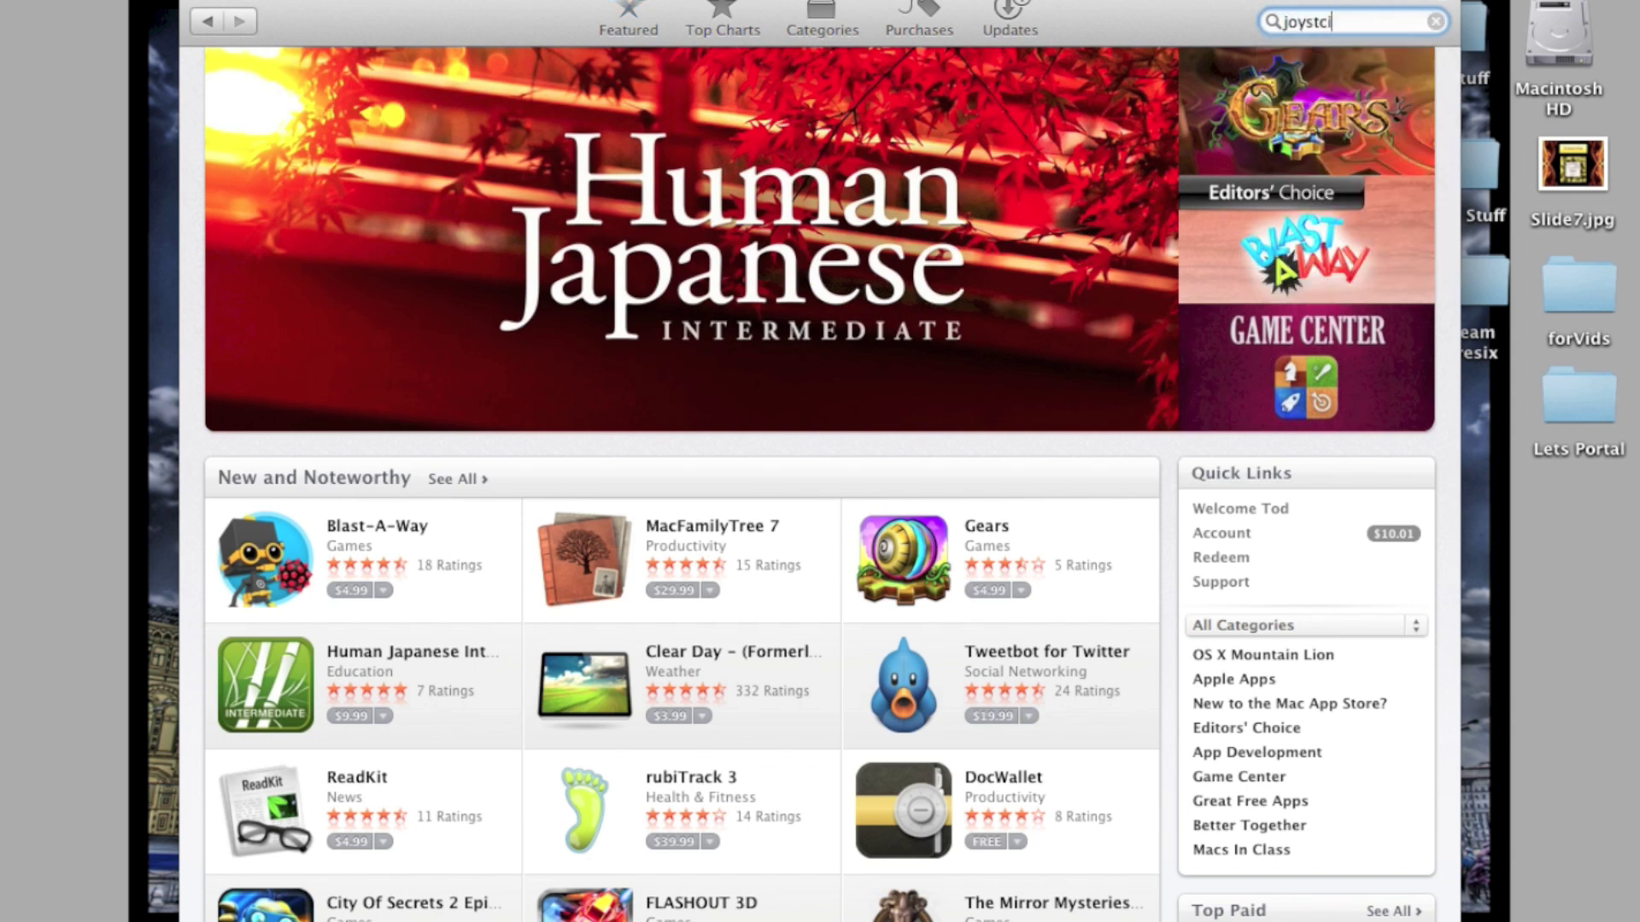
{"action": "key", "text": "BackSpace"}
{"action": "key", "text": "BackSpace"}
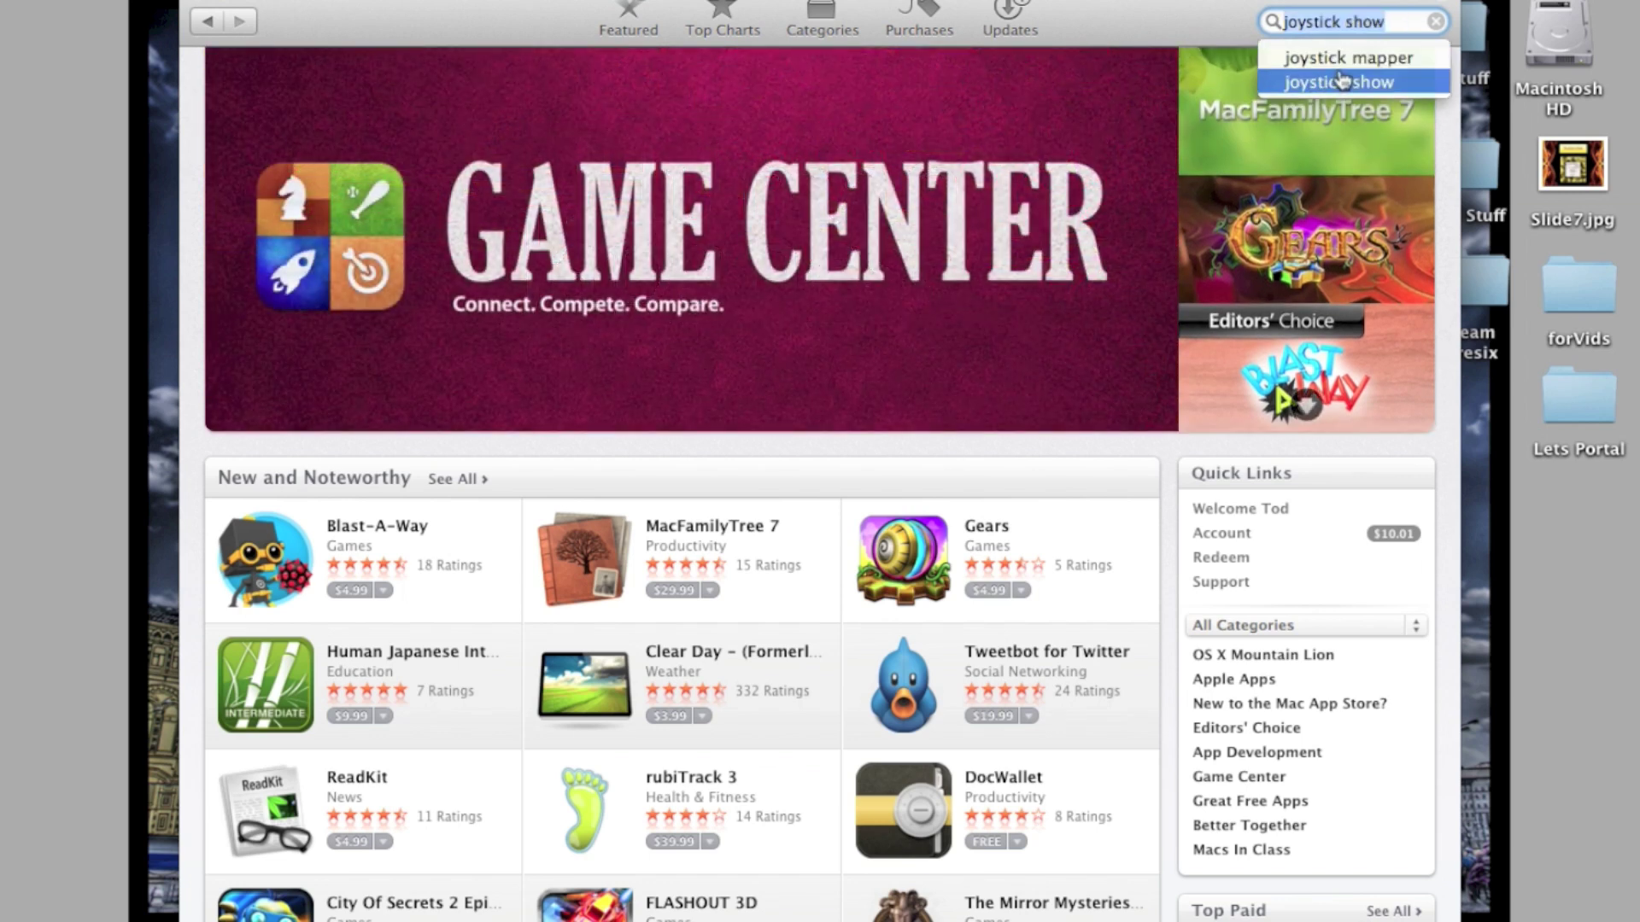
{"action": "left_click", "coordinate": [1345, 61]}
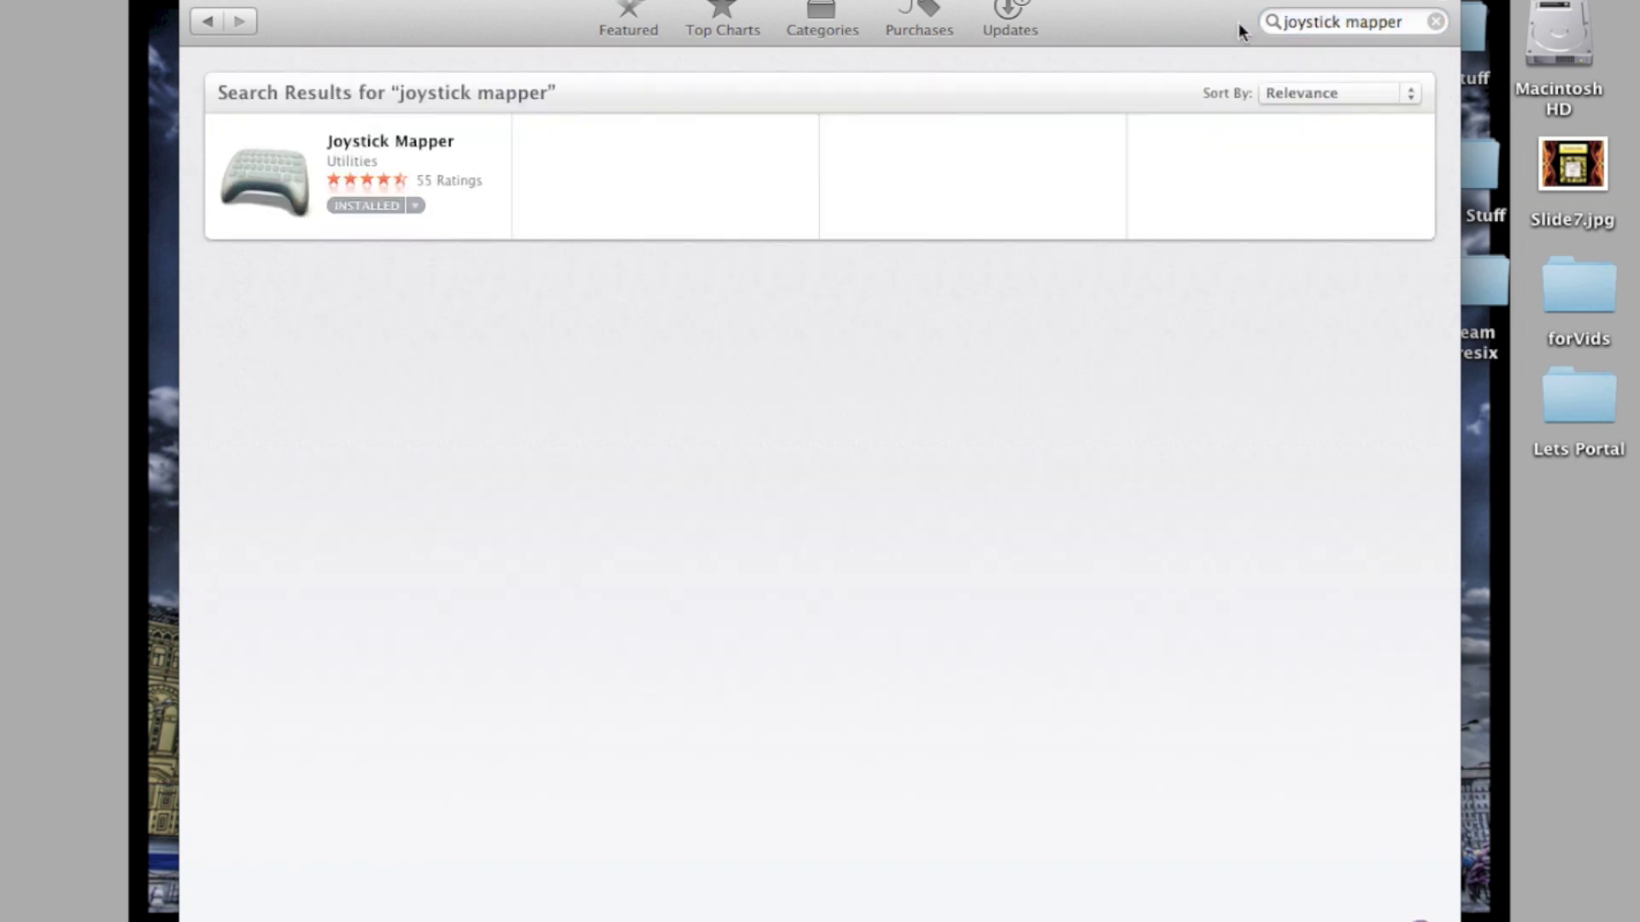
- Review the Joystick Mapper app listing, which shows it installed at $4.99
{"action": "left_click", "coordinate": [401, 143]}
{"action": "scroll", "coordinate": [952, 392], "scroll_direction": "down", "scroll_amount": 3}
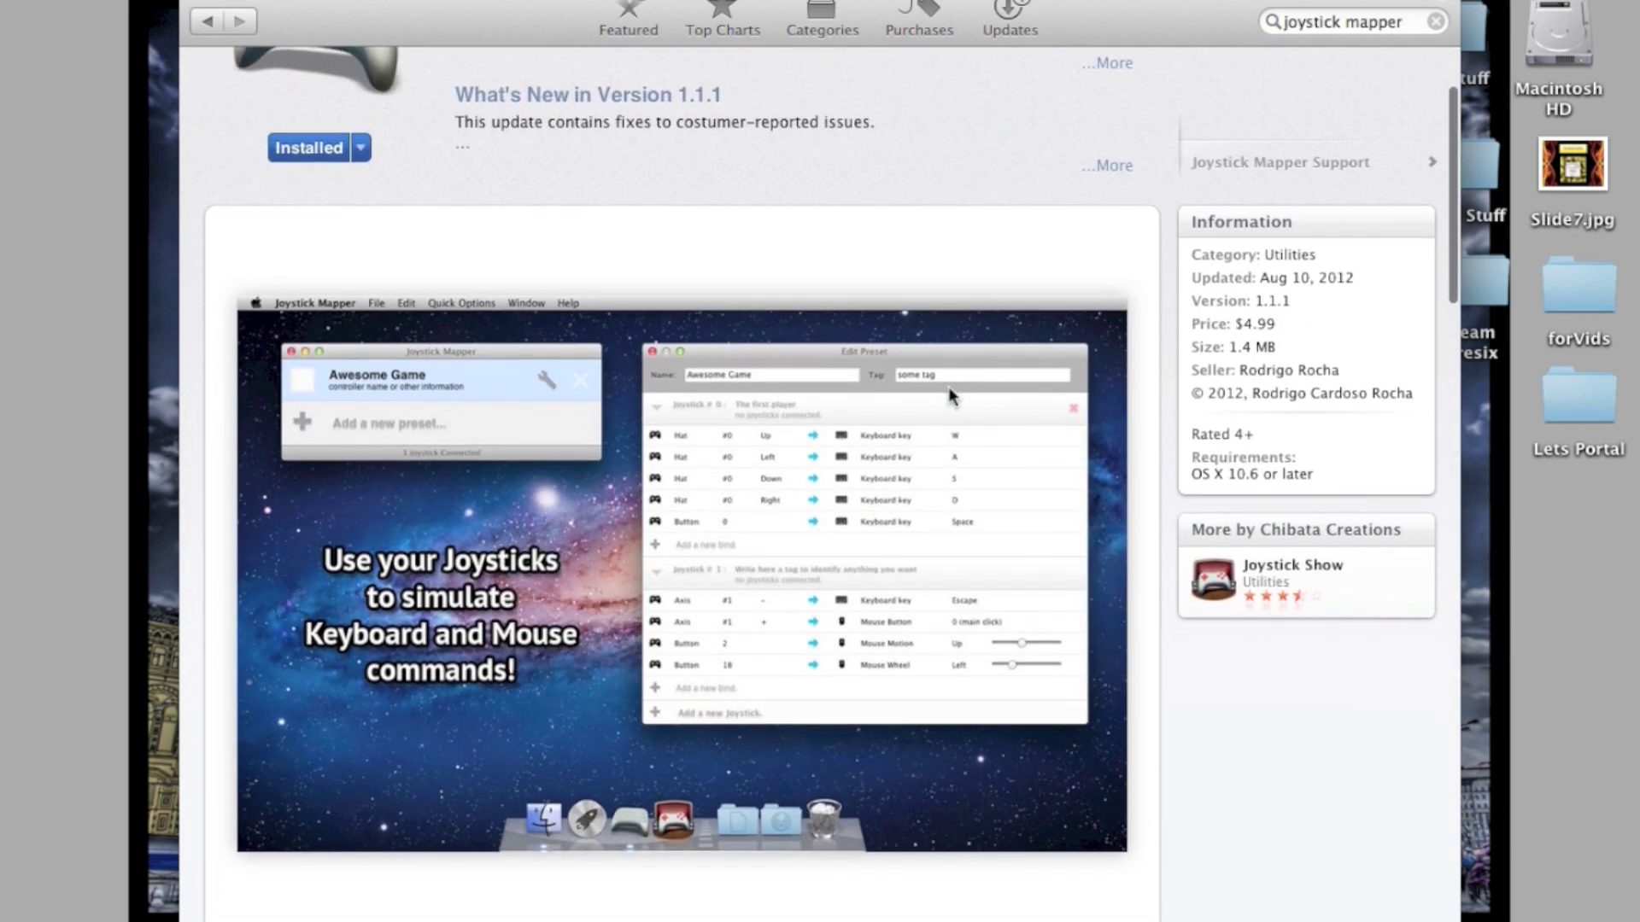
{"action": "left_click", "coordinate": [1237, 343]}
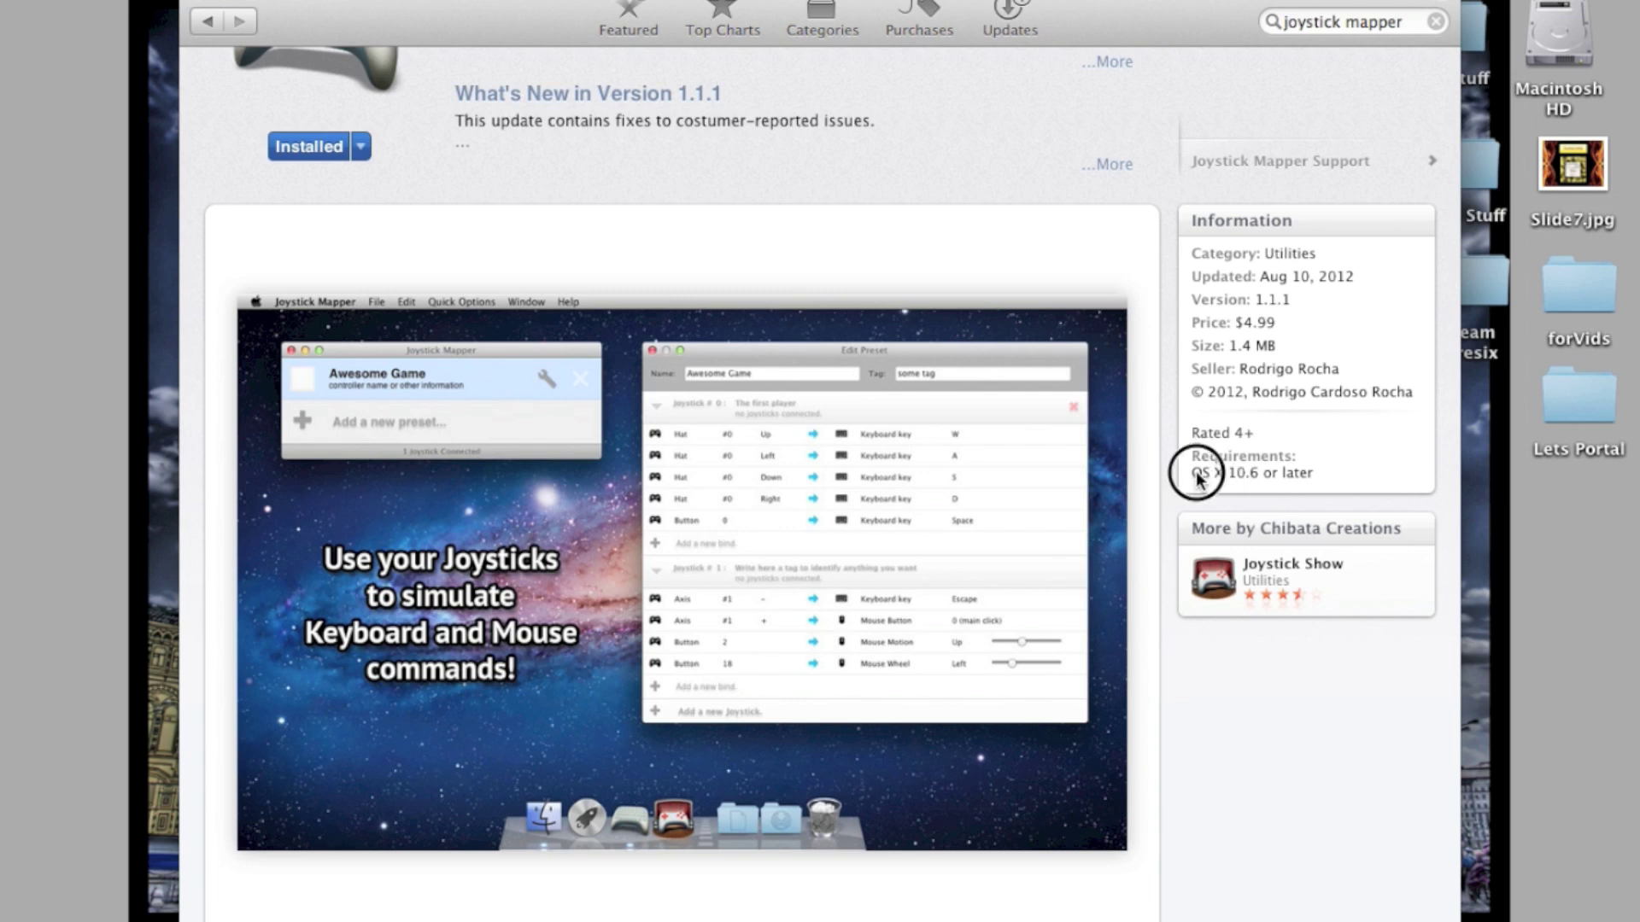
{"action": "left_click", "coordinate": [1243, 473]}
{"action": "scroll", "coordinate": [1254, 235], "scroll_direction": "up", "scroll_amount": 2}
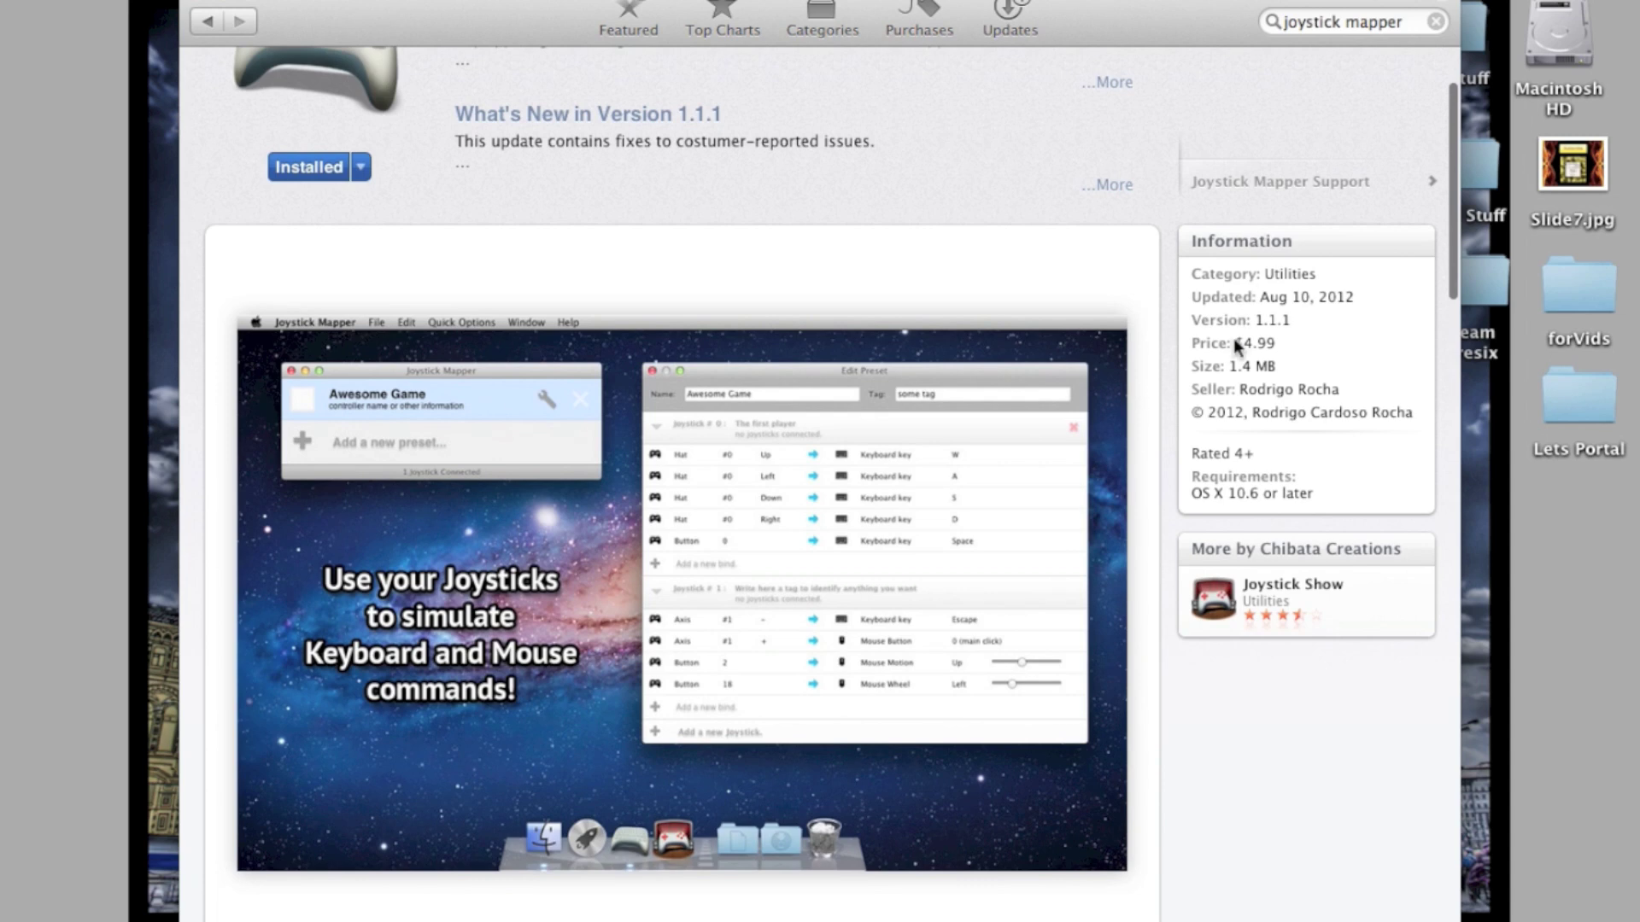
{"action": "scroll", "coordinate": [854, 119], "scroll_direction": "up", "scroll_amount": 5}
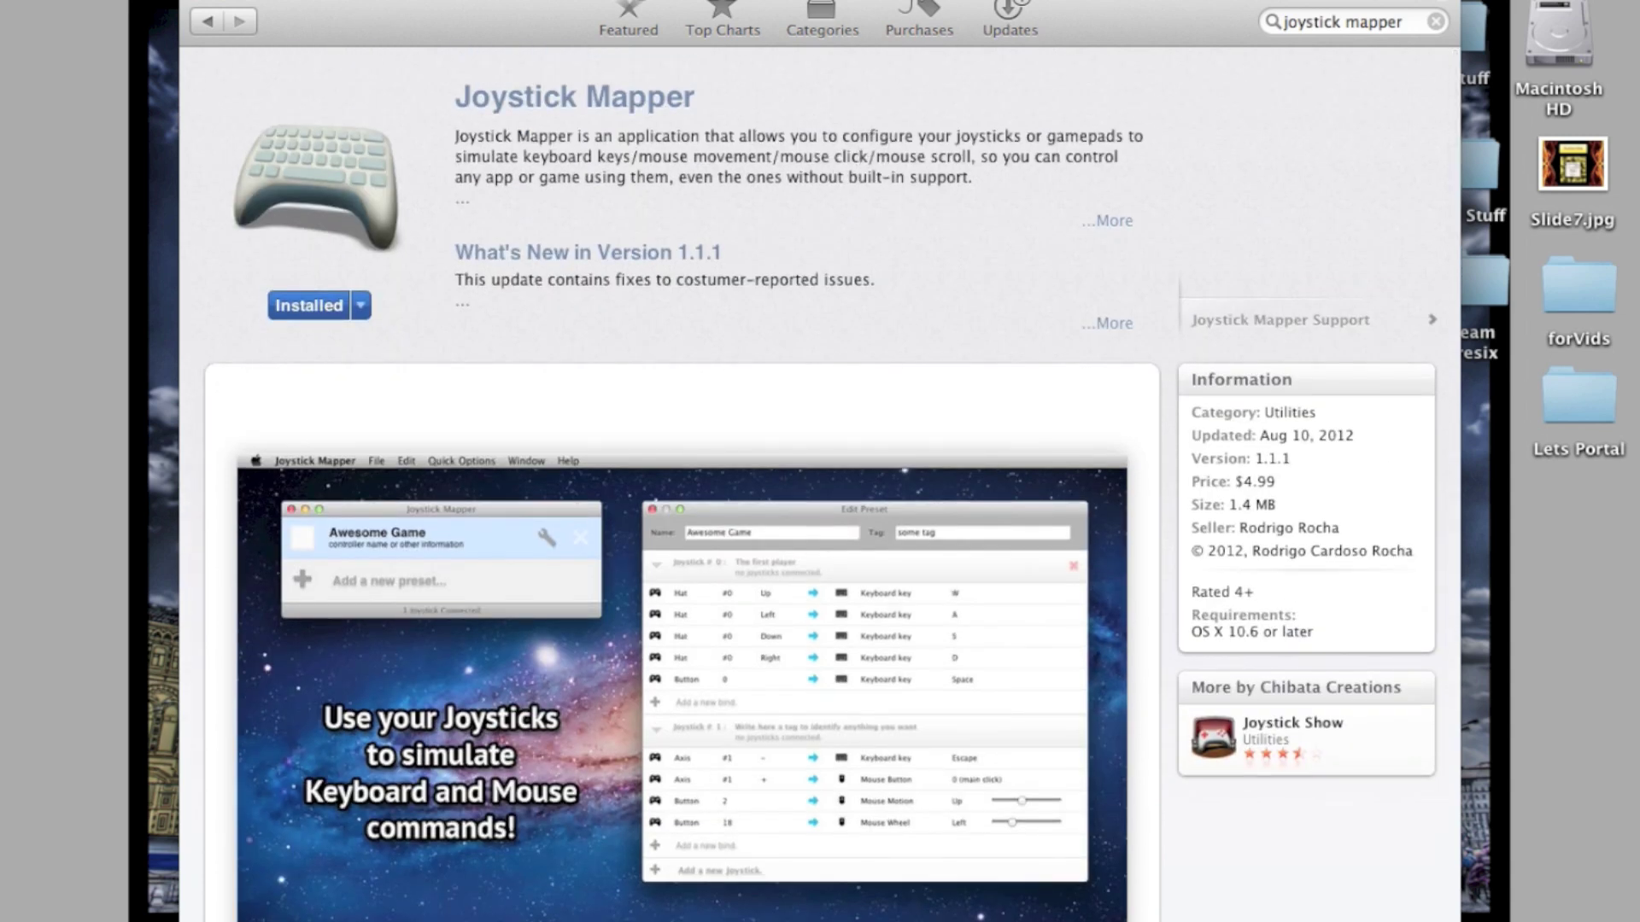
{"action": "left_click", "coordinate": [94, 2]}
- Quit the App Store and launch Joystick Mapper from Launchpad, showing its preset list
{"action": "left_click", "coordinate": [149, 162]}
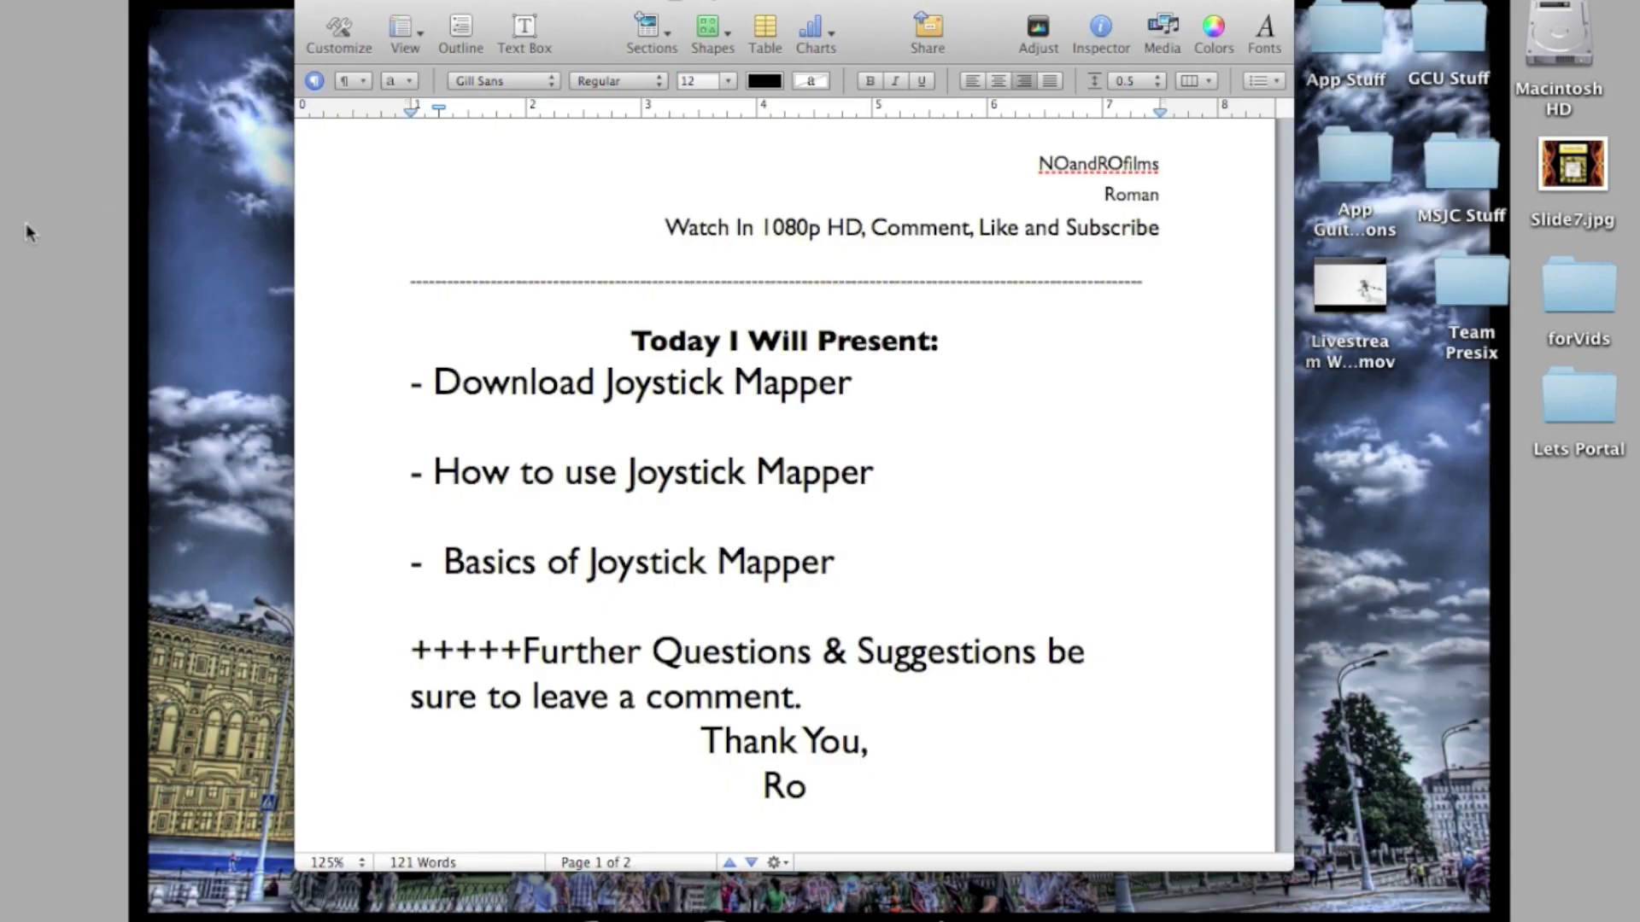
{"action": "left_click", "coordinate": [30, 785]}
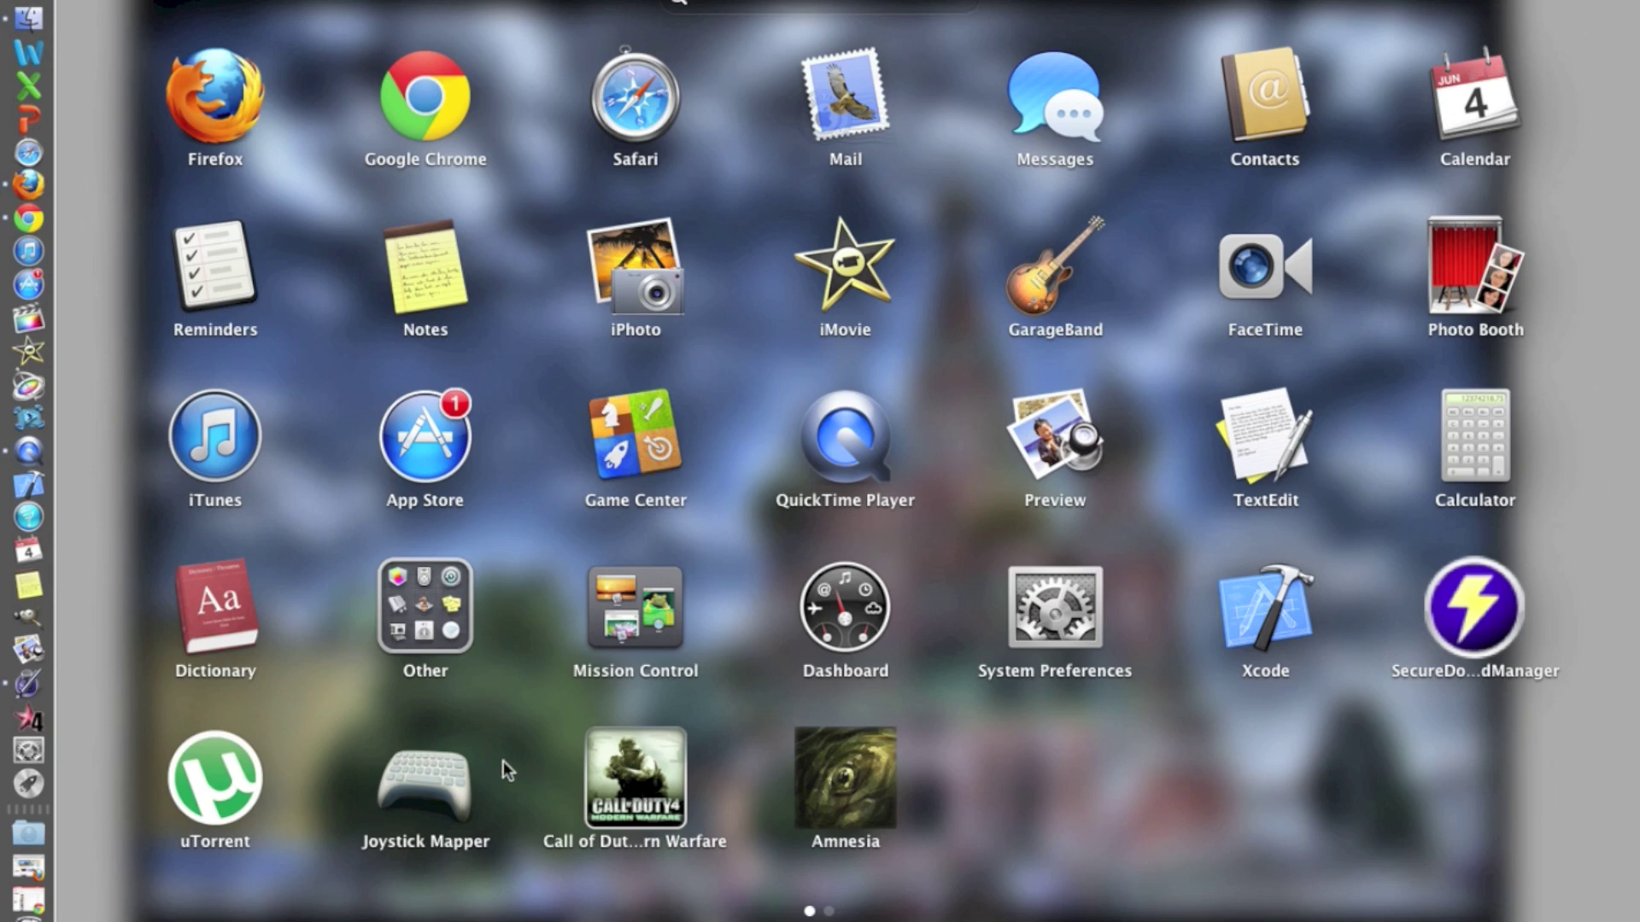
{"action": "left_click", "coordinate": [427, 772]}
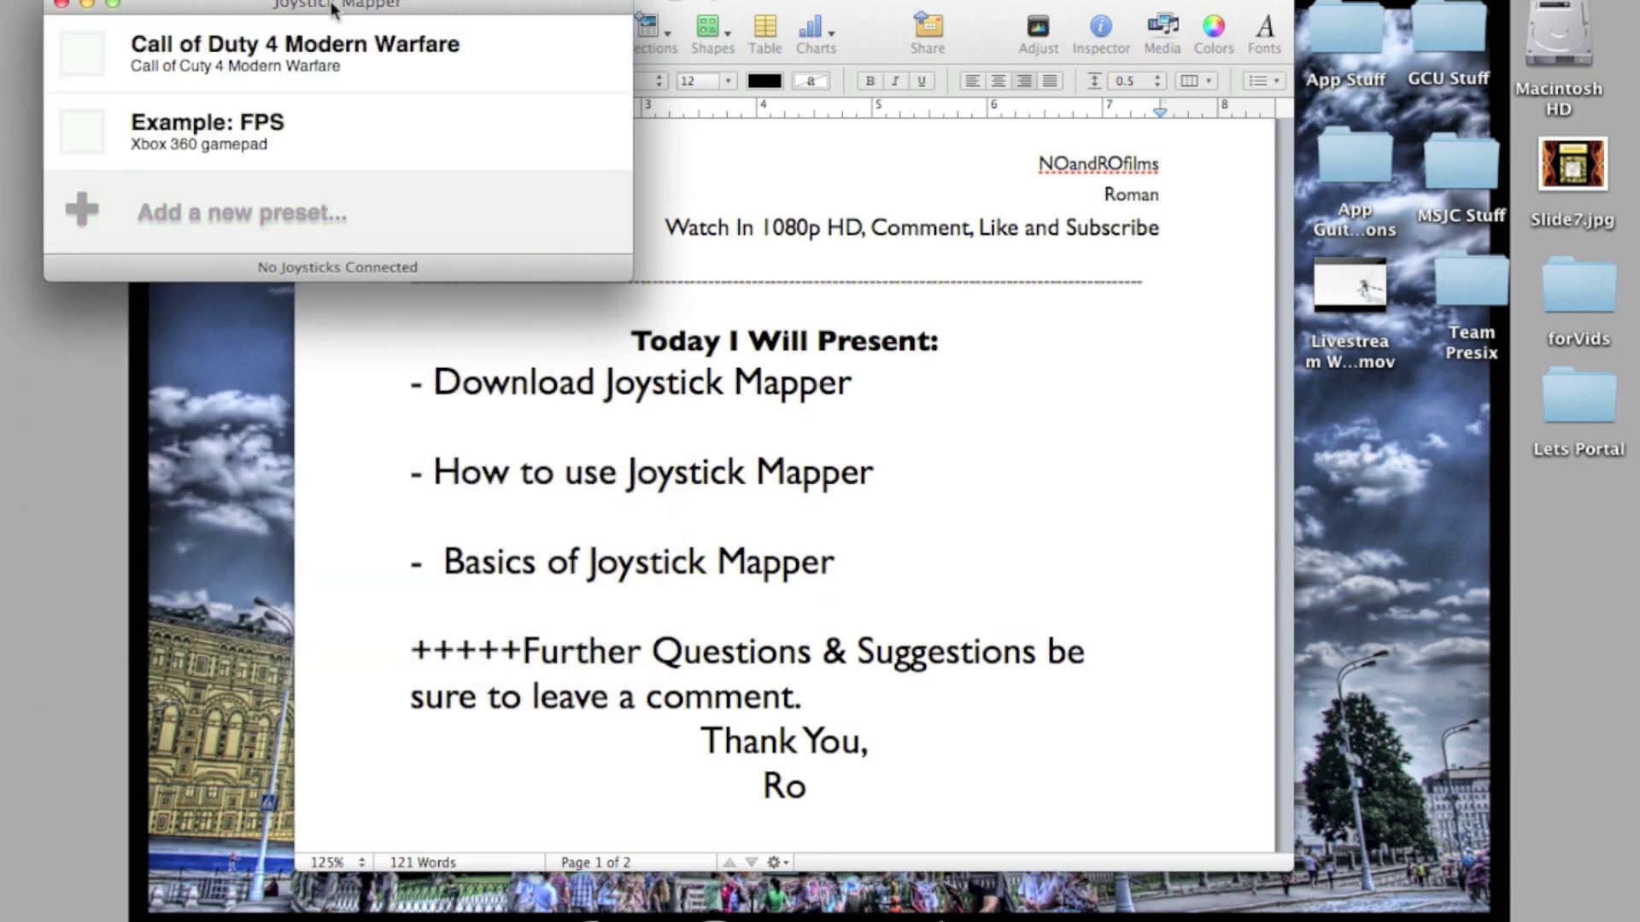
{"action": "left_click_drag", "start_coordinate": [336, 17], "coordinate": [361, 6]}
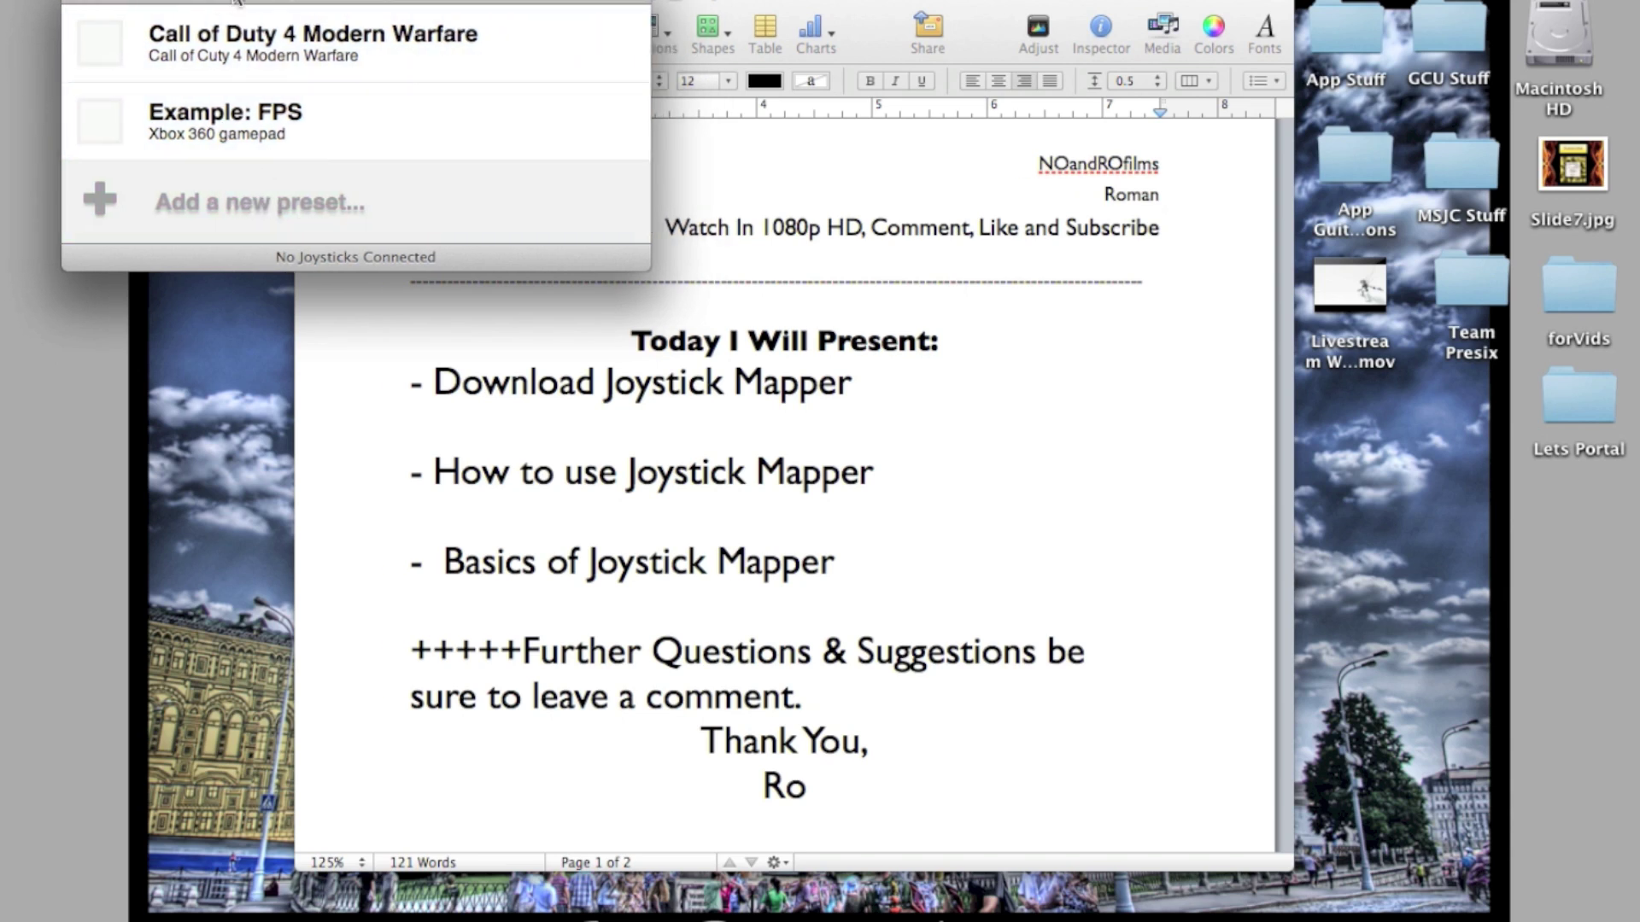
{"action": "mouse_move", "coordinate": [26, 752]}
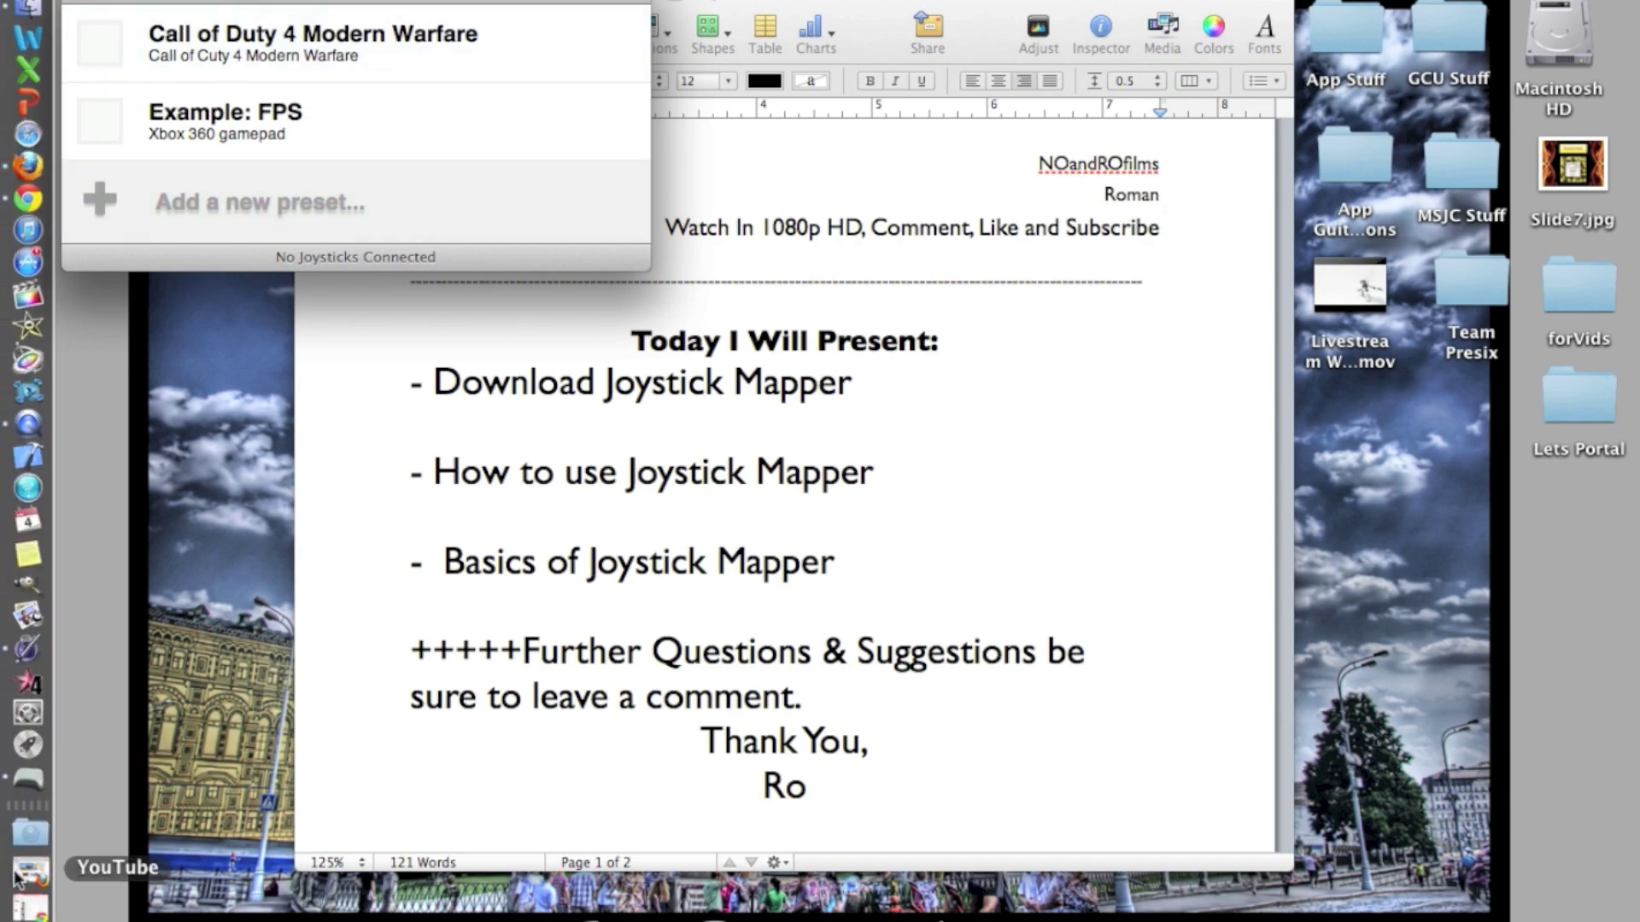
{"action": "left_click", "coordinate": [33, 755]}
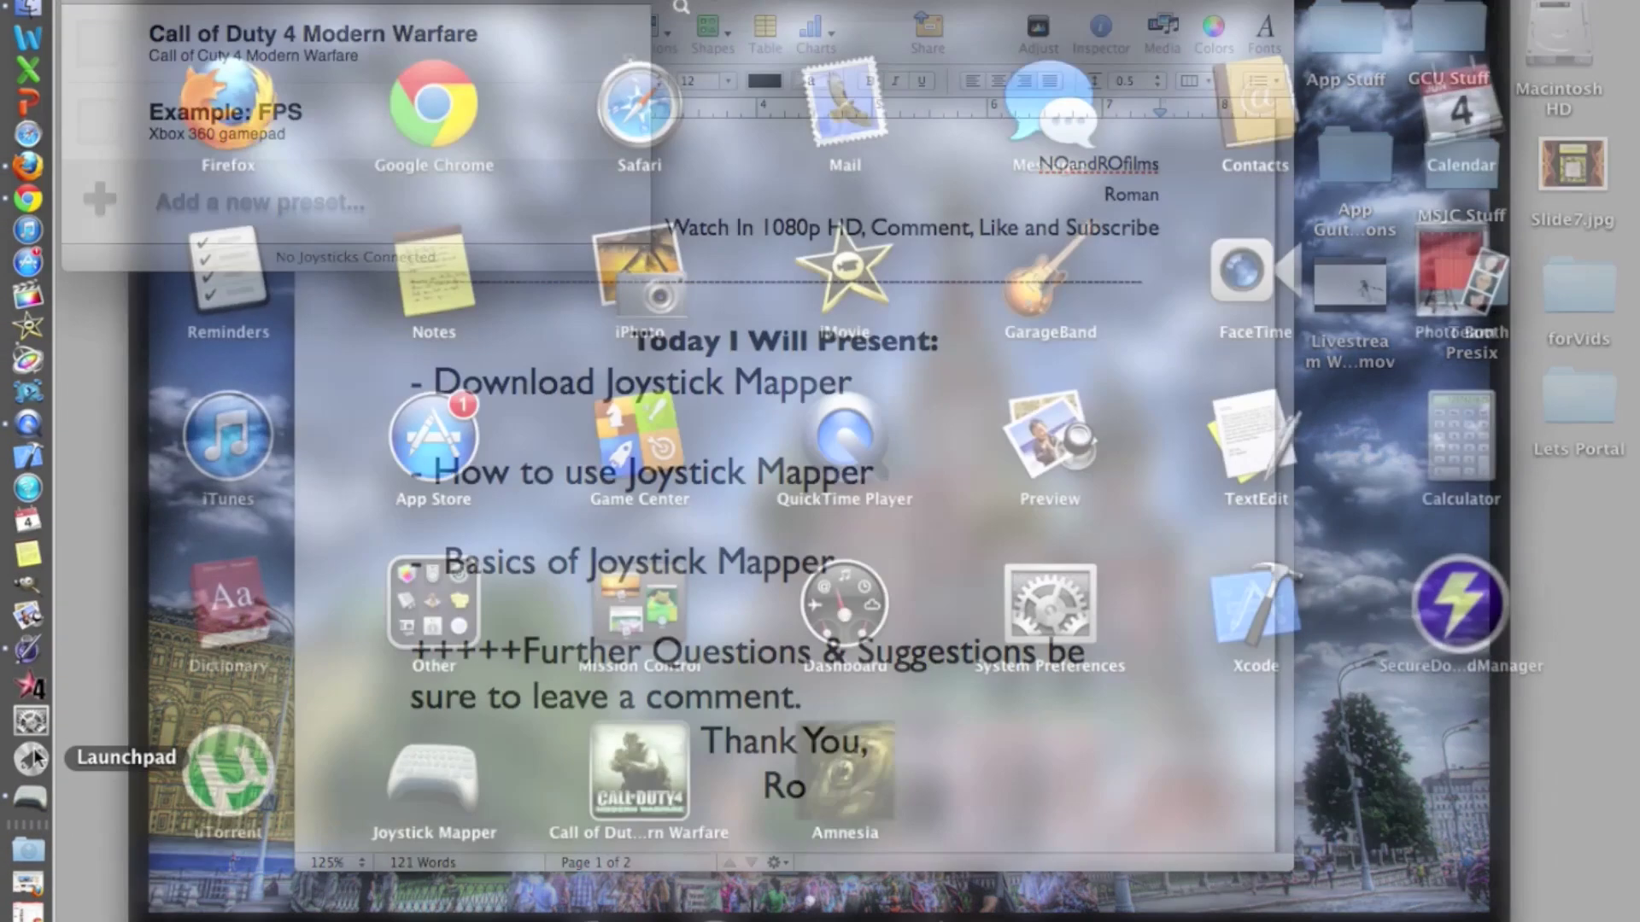
{"action": "left_click", "coordinate": [33, 755]}
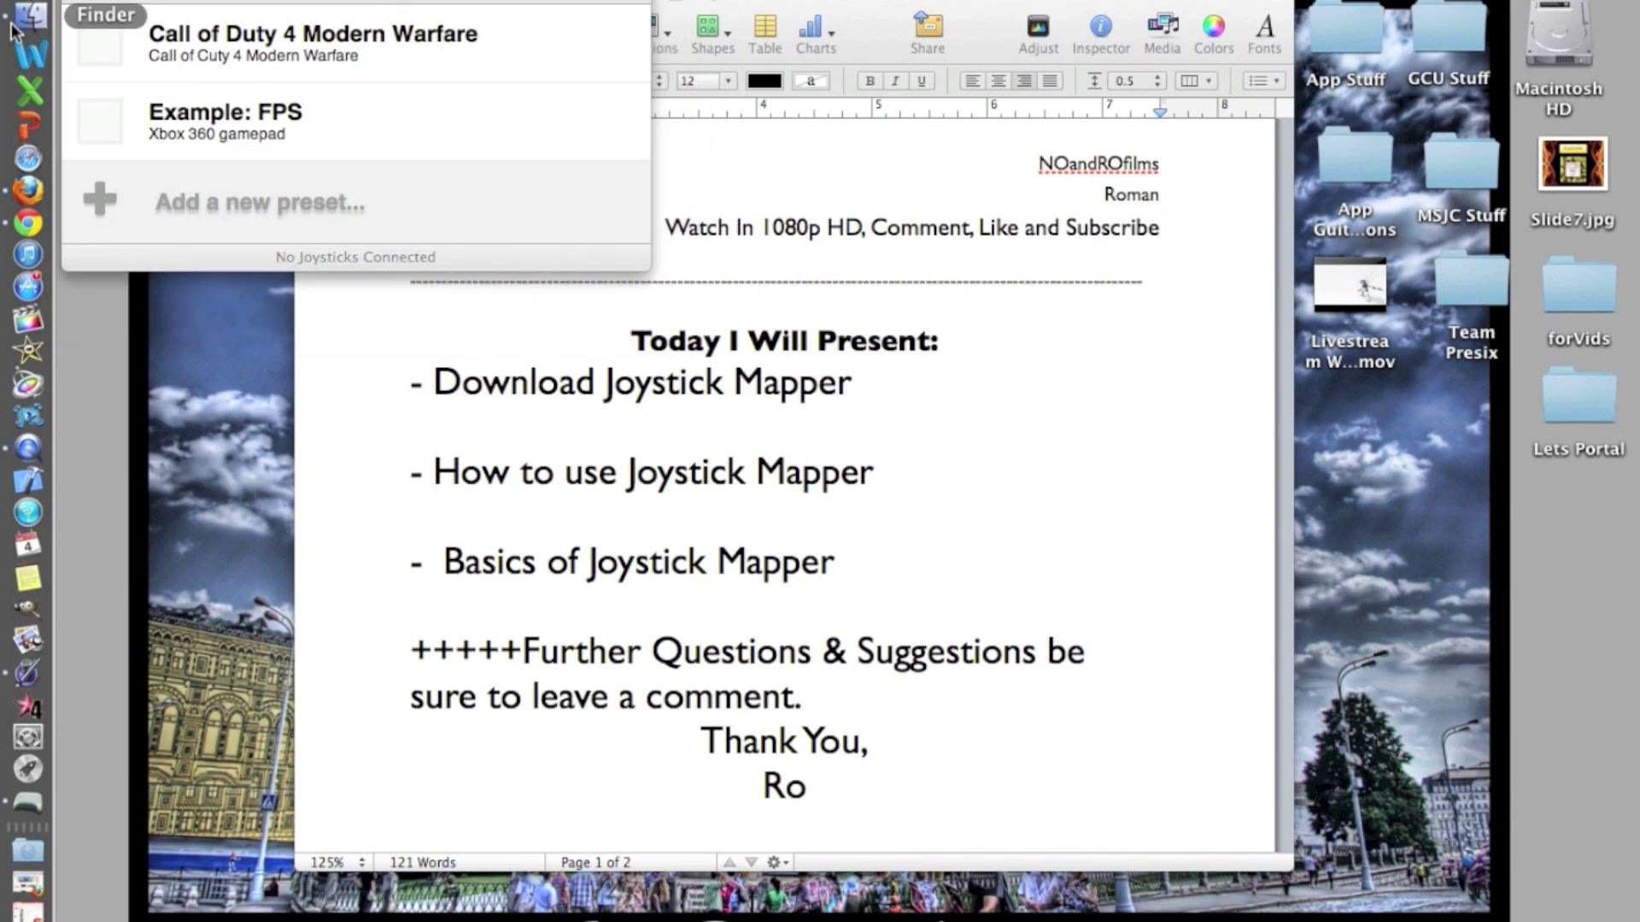
{"action": "left_click", "coordinate": [38, 28]}
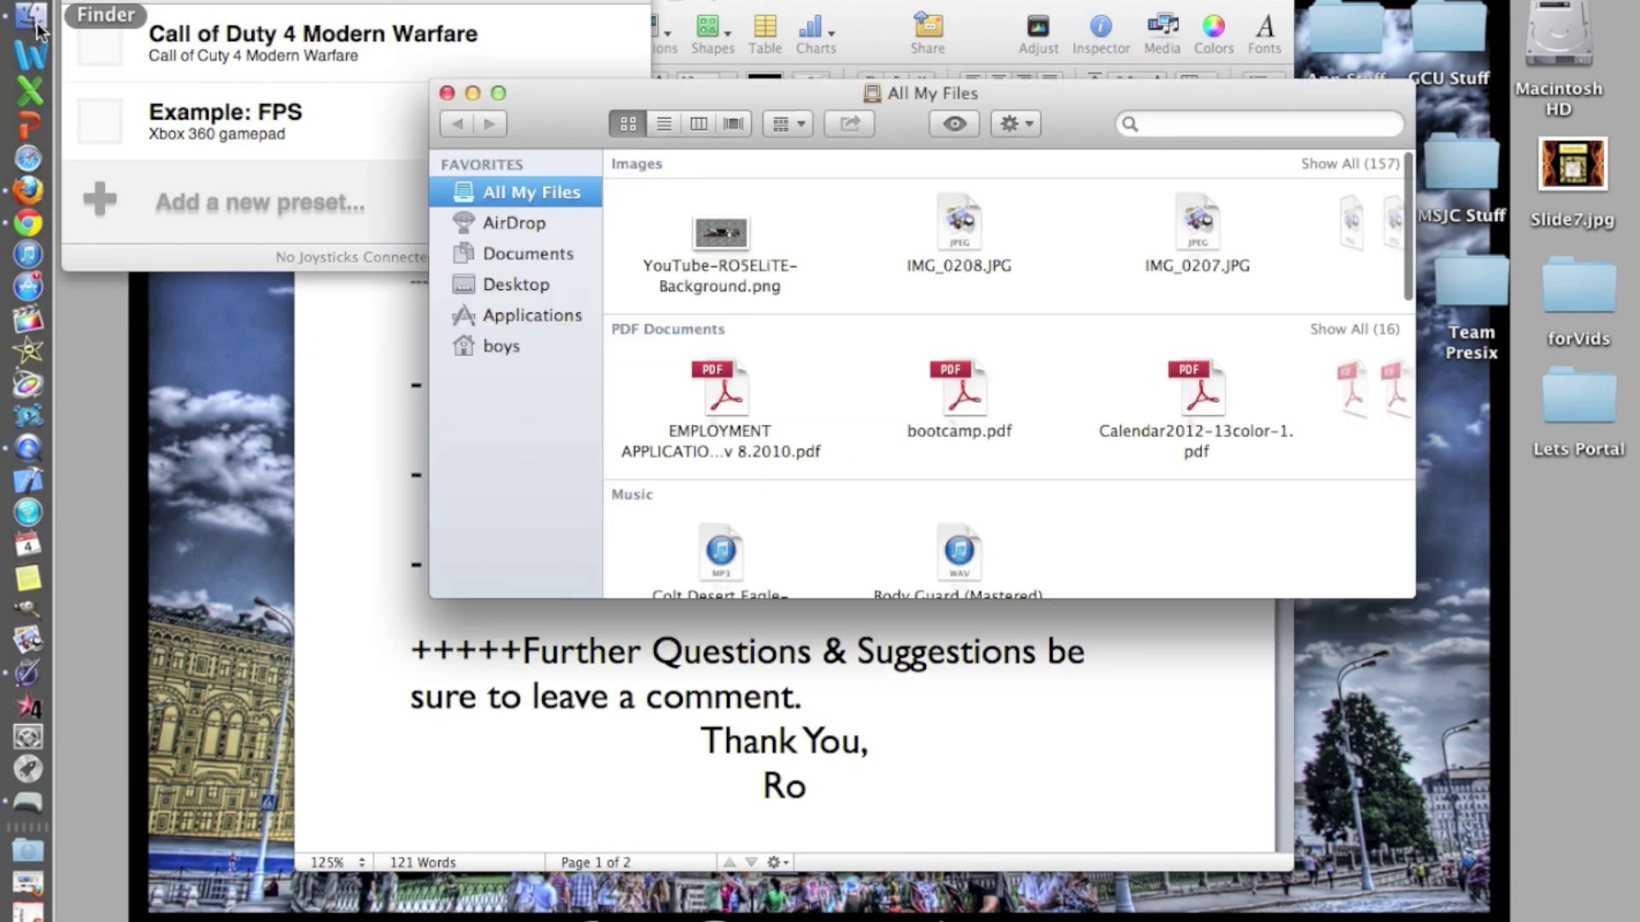
{"action": "left_click", "coordinate": [549, 317]}
{"action": "left_click", "coordinate": [1186, 128]}
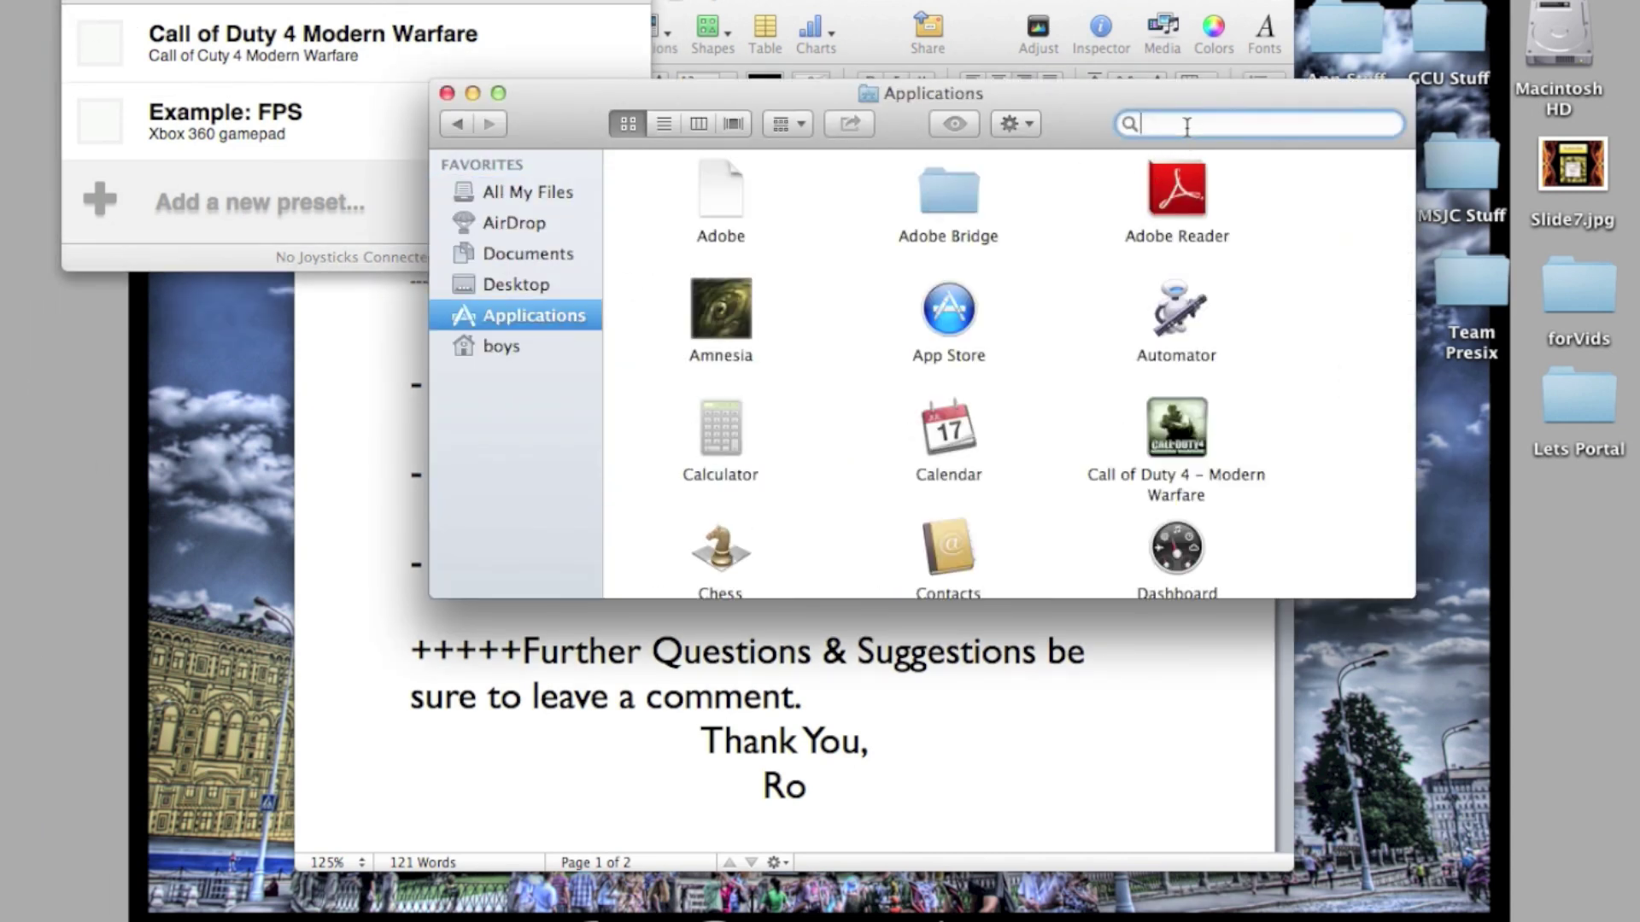
{"action": "type", "text": "joystick"}
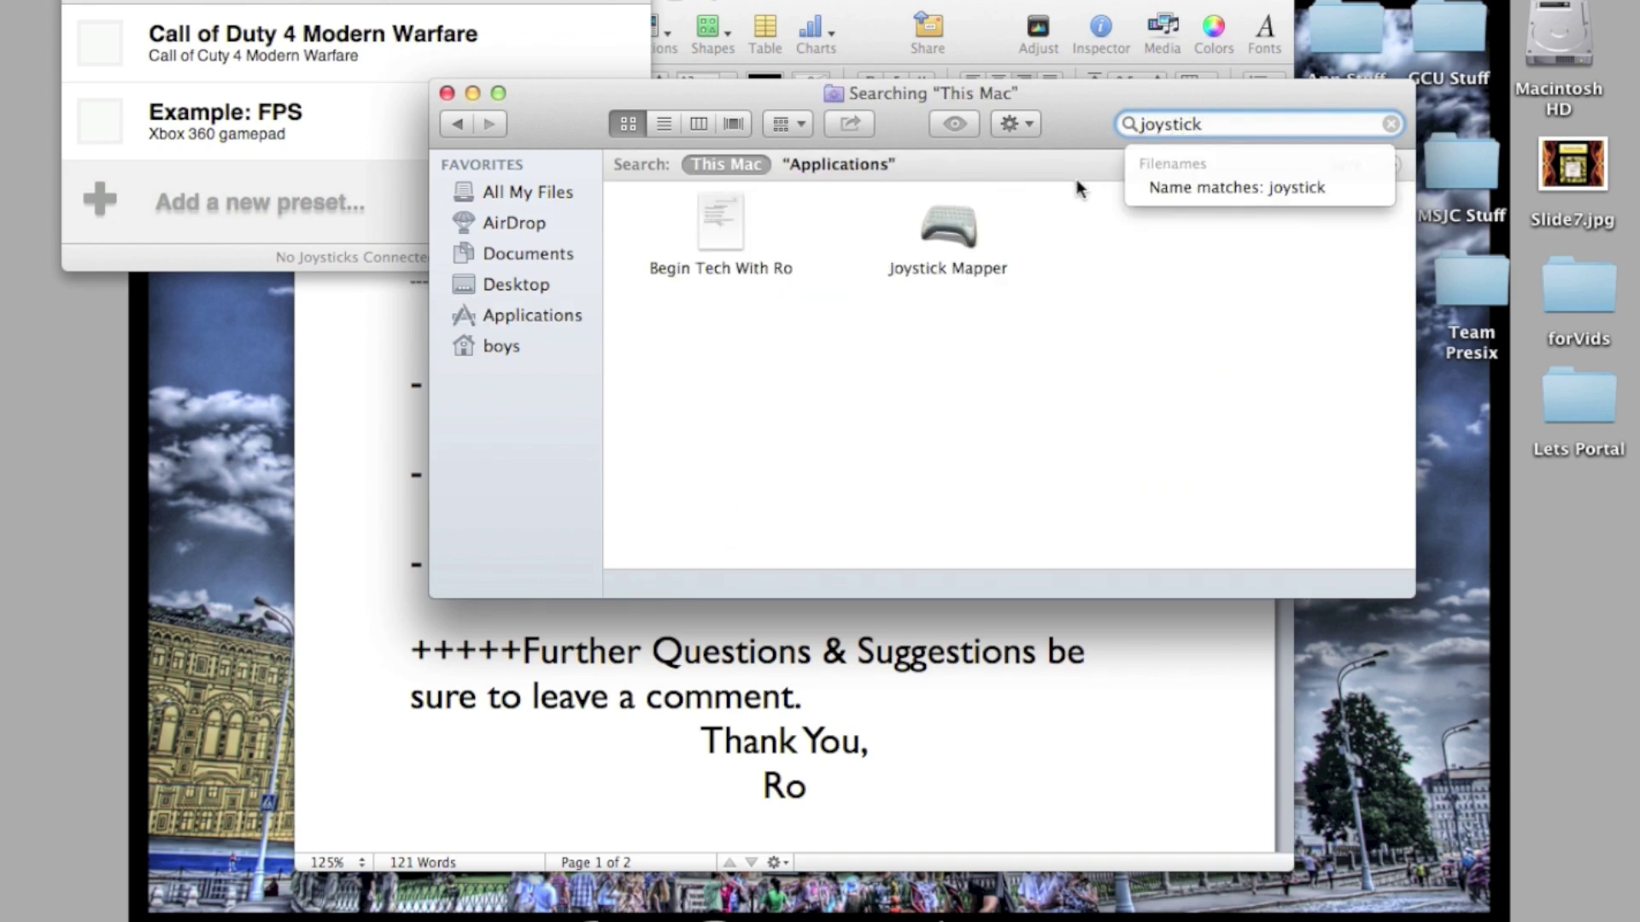
{"action": "key", "text": "Return"}
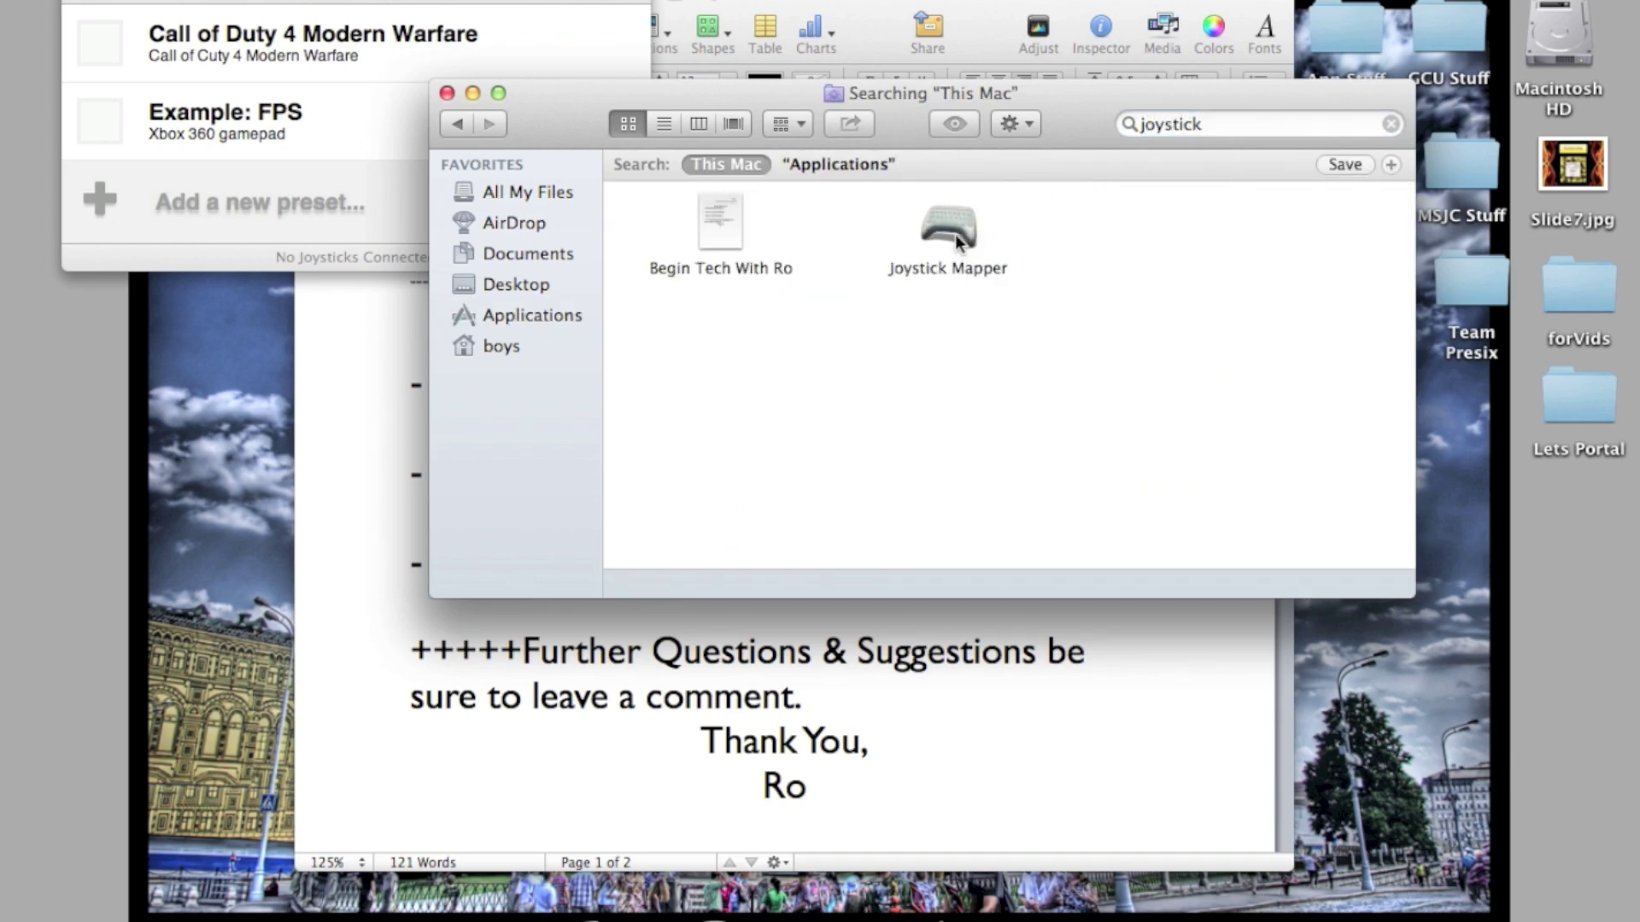
{"action": "left_click", "coordinate": [953, 231]}
{"action": "left_click", "coordinate": [447, 93]}
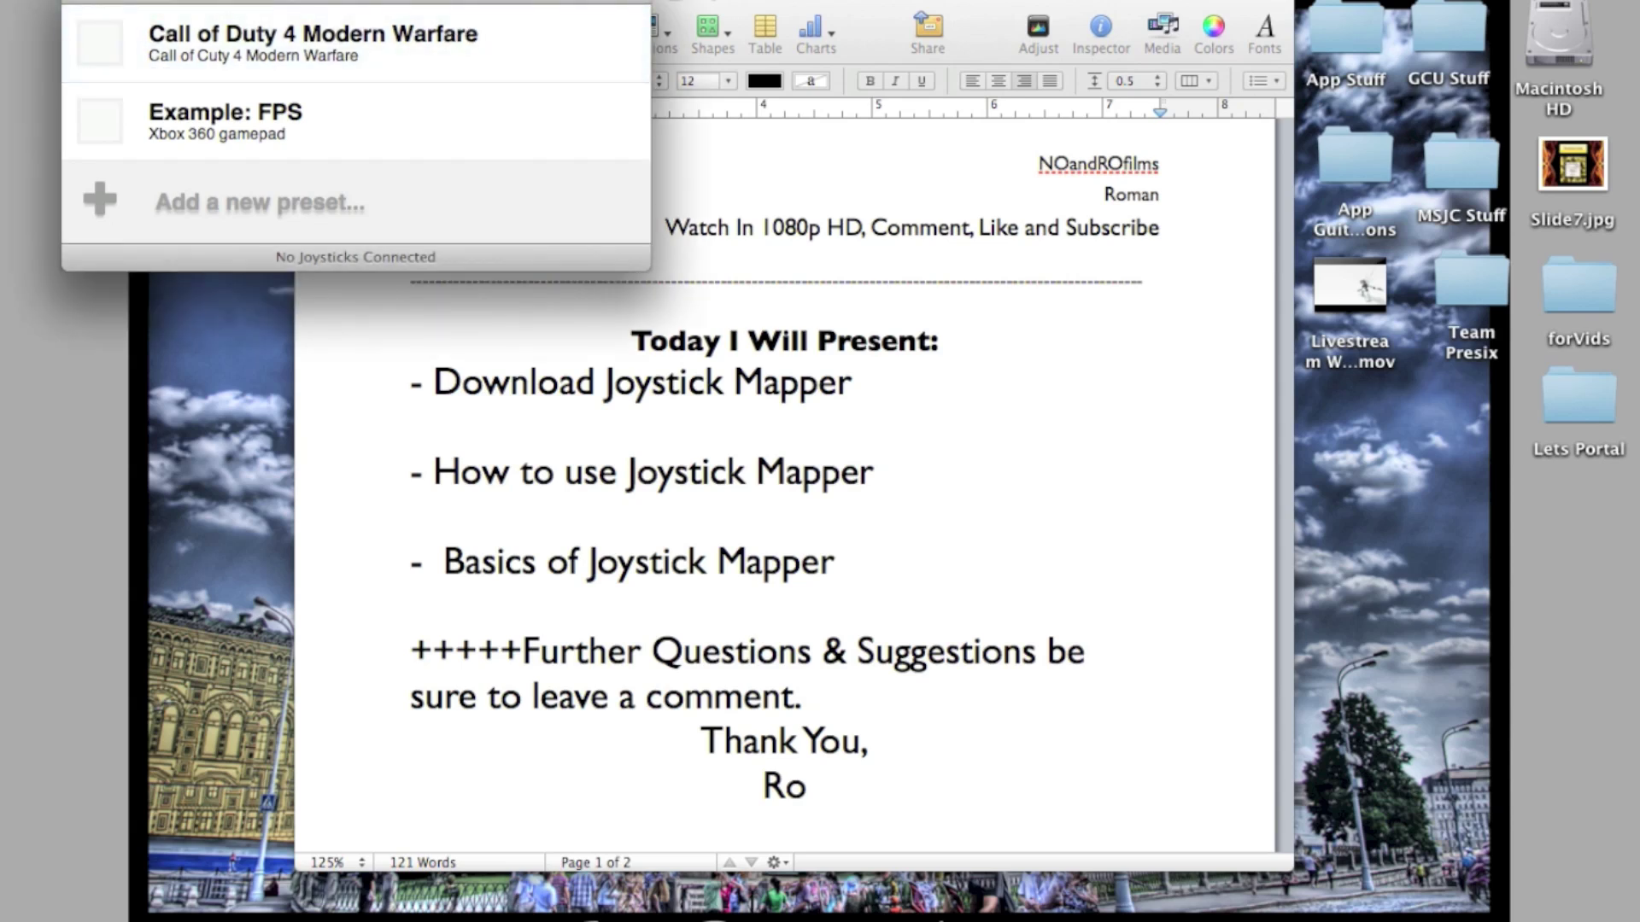
- Load the bundled examples, then delete Example: FPS, Mouse+Keyboard Mixed, Retro Web/Flash Games, Key Combinations and Media Keys
{"action": "left_click", "coordinate": [287, 10]}
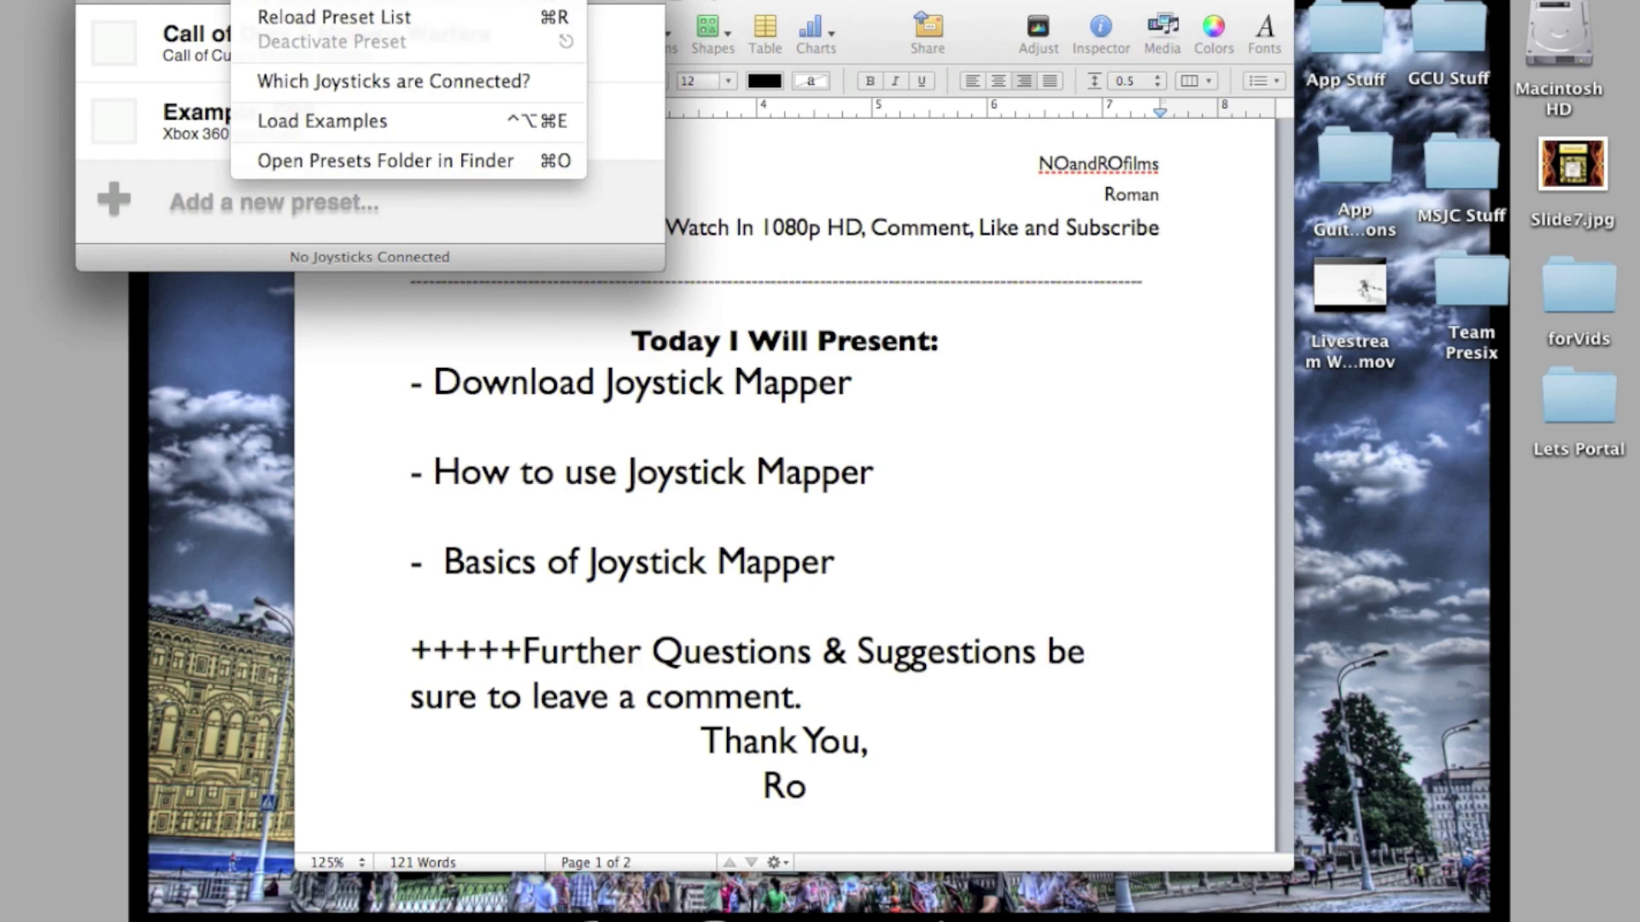
{"action": "left_click", "coordinate": [297, 122]}
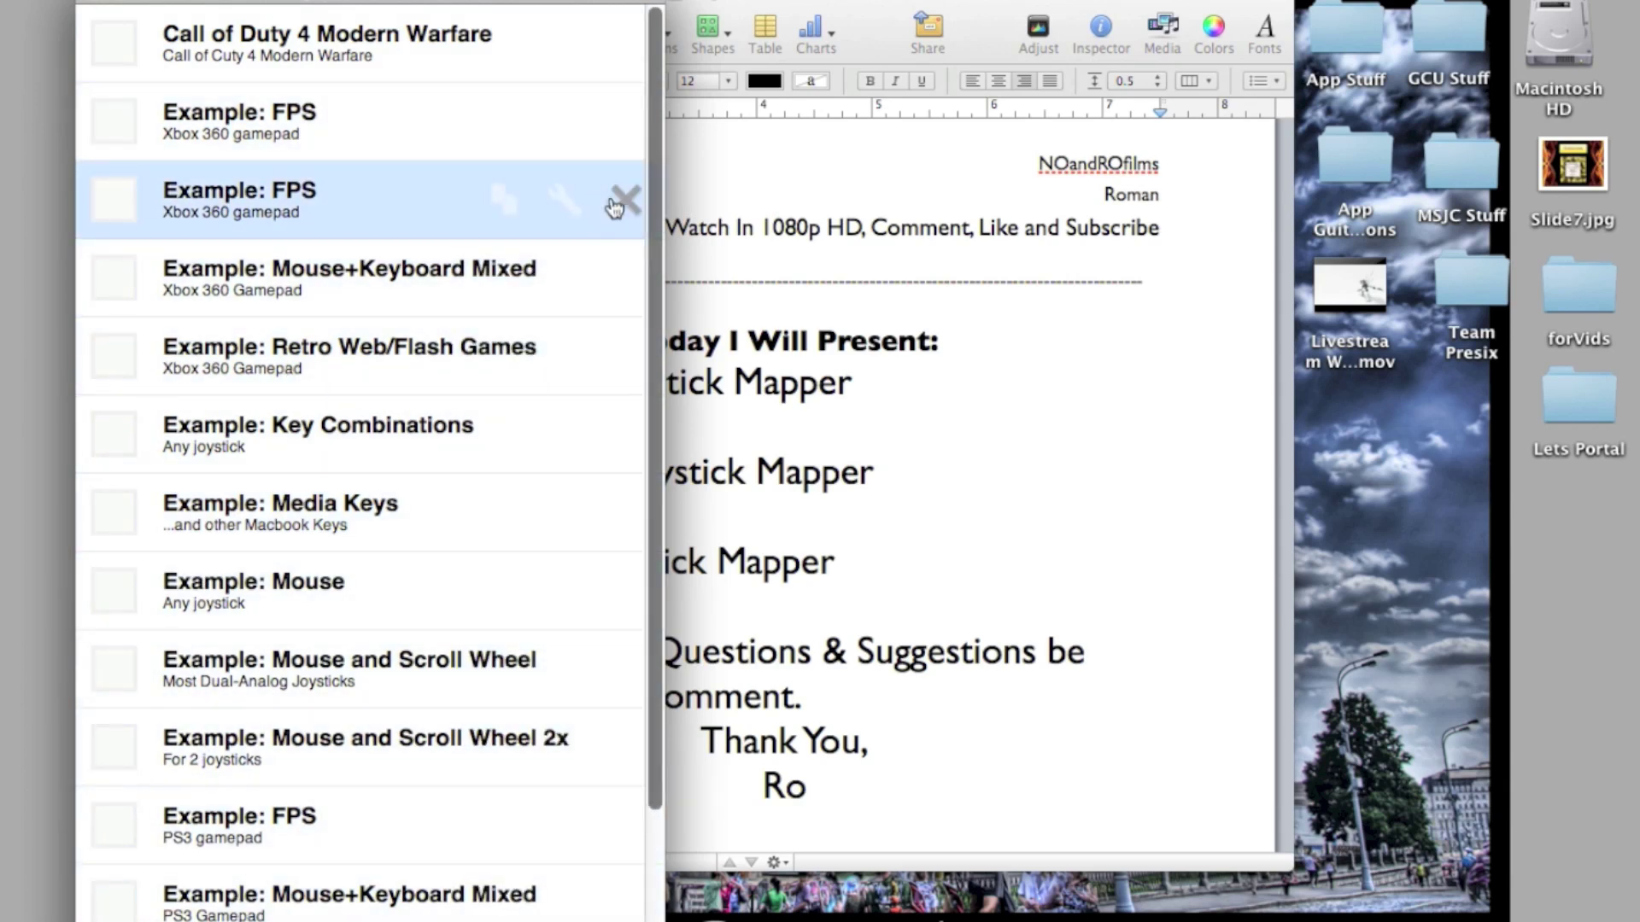
{"action": "left_click", "coordinate": [623, 200]}
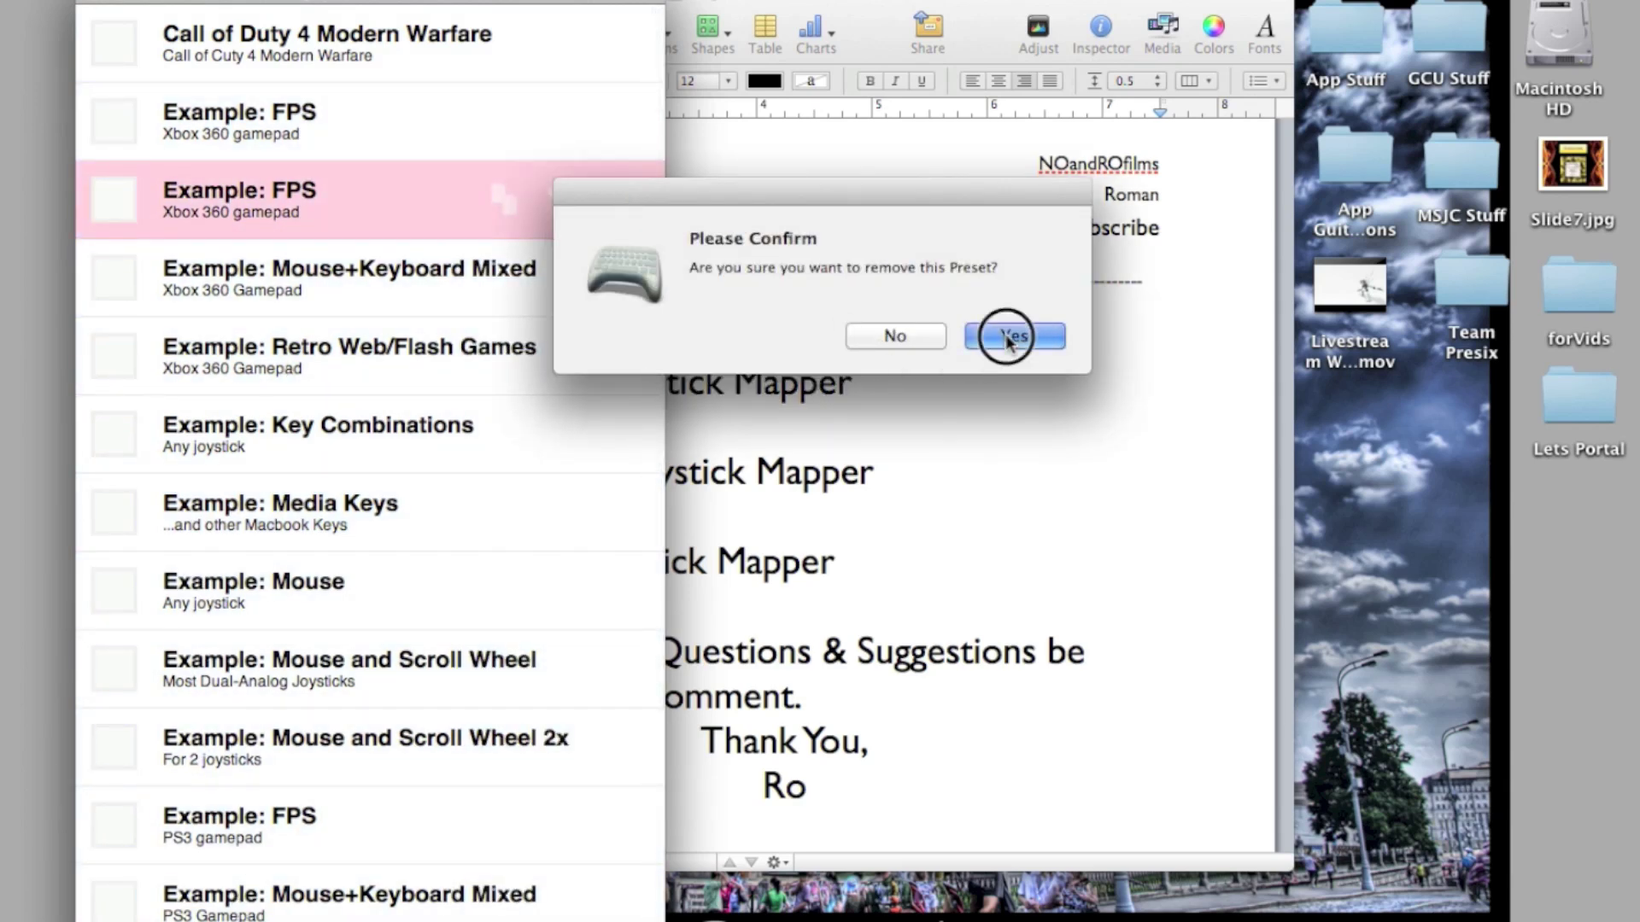
{"action": "left_click", "coordinate": [1005, 338]}
{"action": "left_click", "coordinate": [629, 201]}
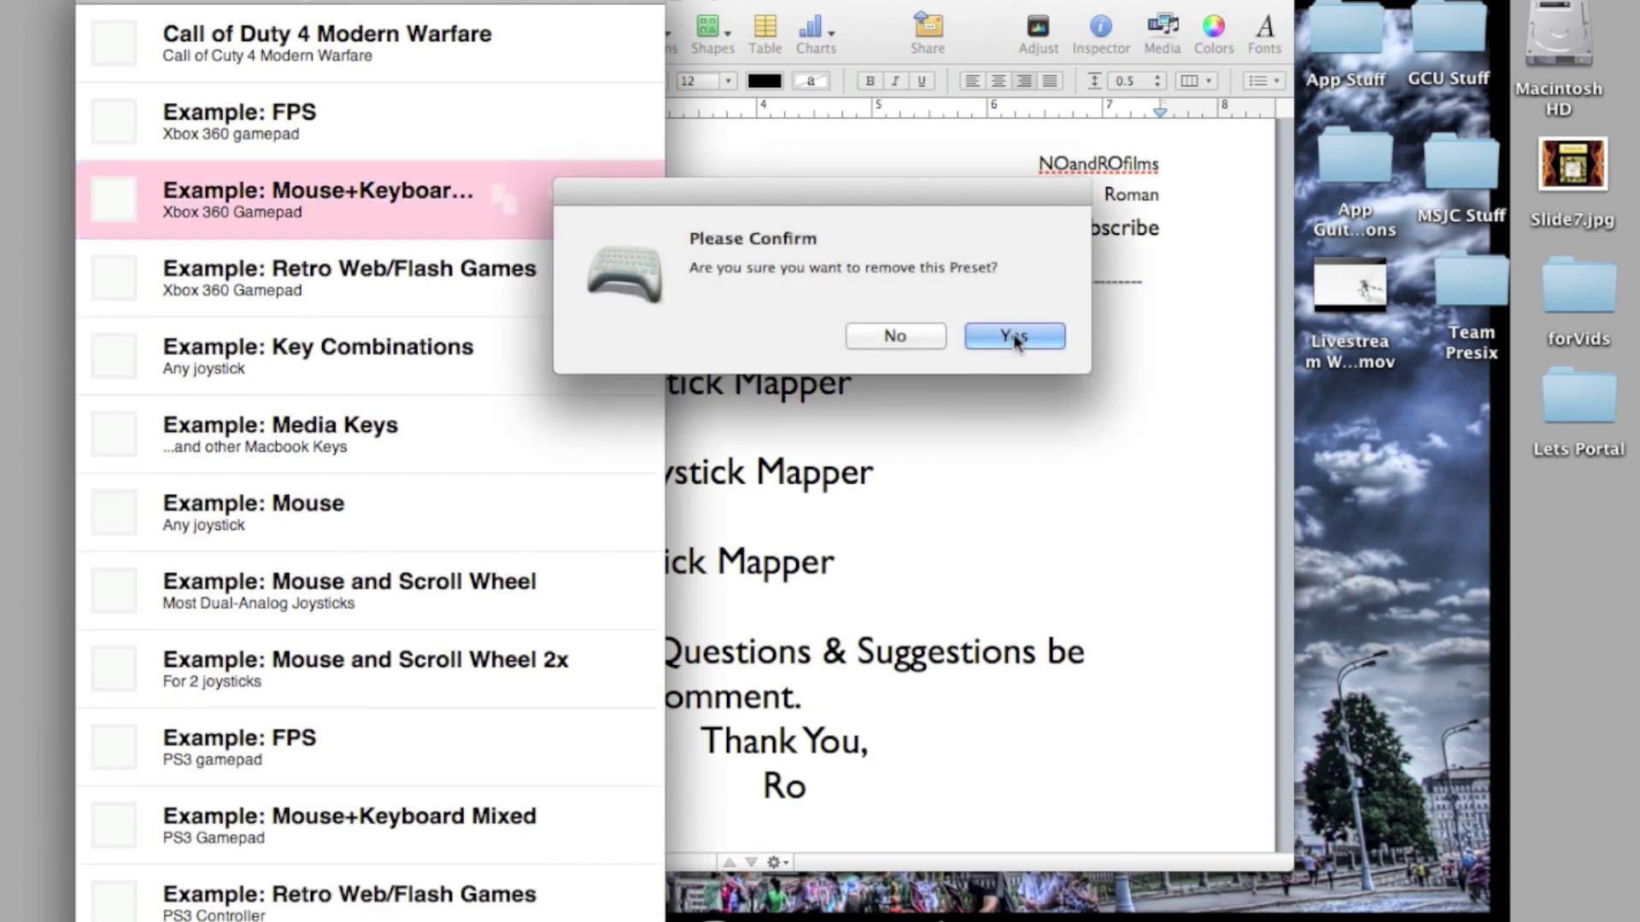
{"action": "left_click", "coordinate": [1014, 339]}
{"action": "left_click", "coordinate": [630, 200]}
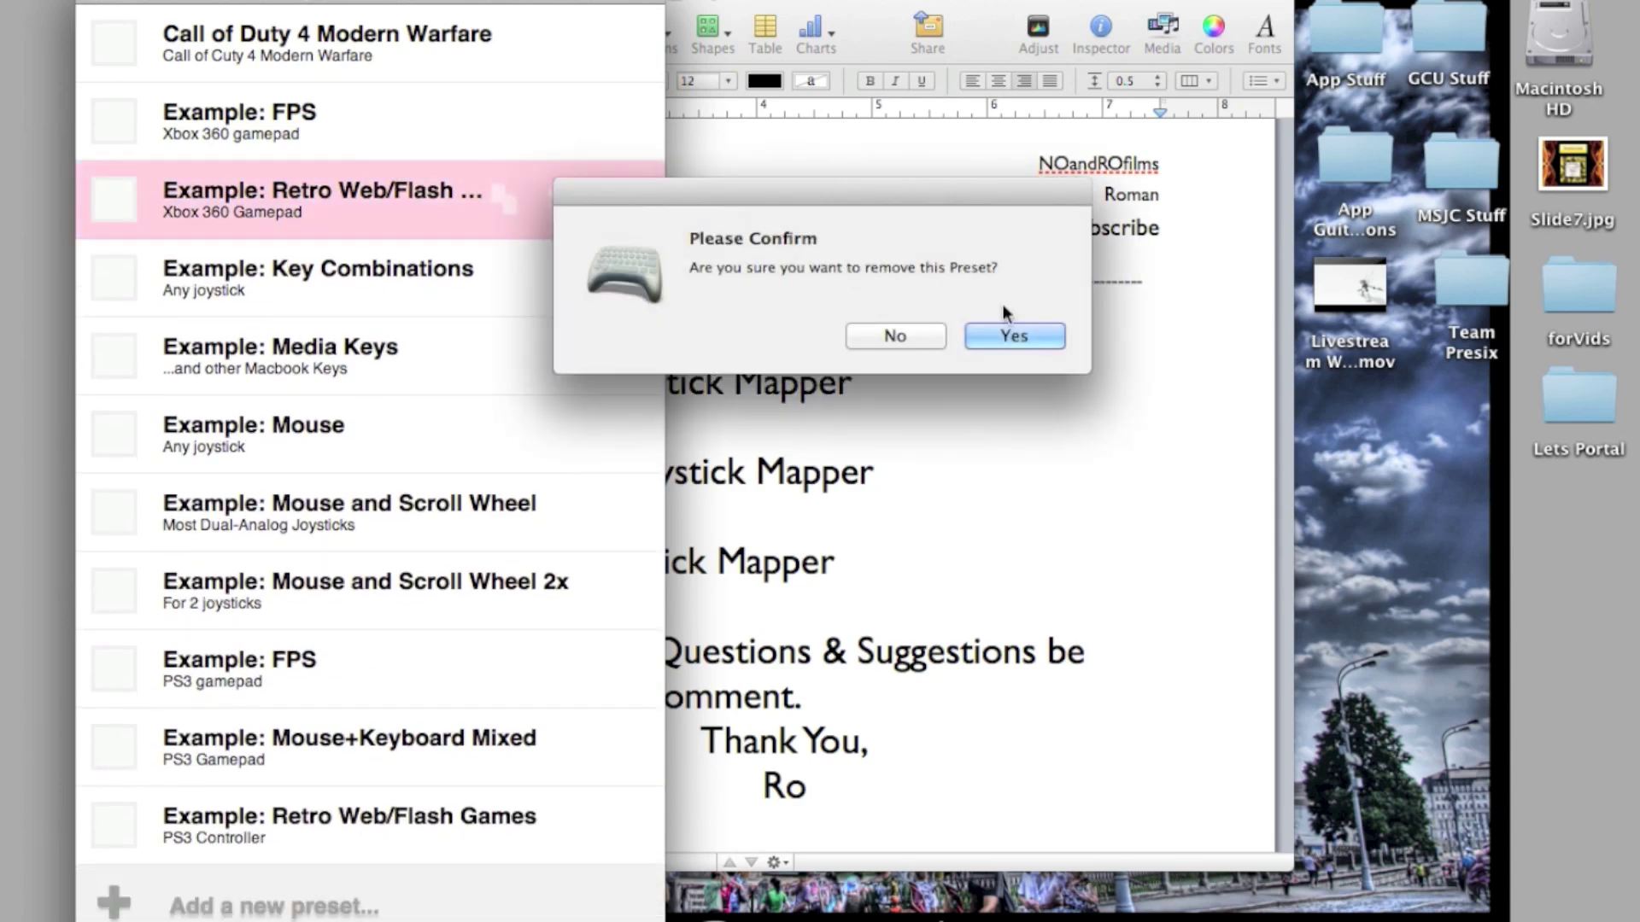
{"action": "left_click", "coordinate": [1013, 336]}
{"action": "left_click", "coordinate": [627, 197]}
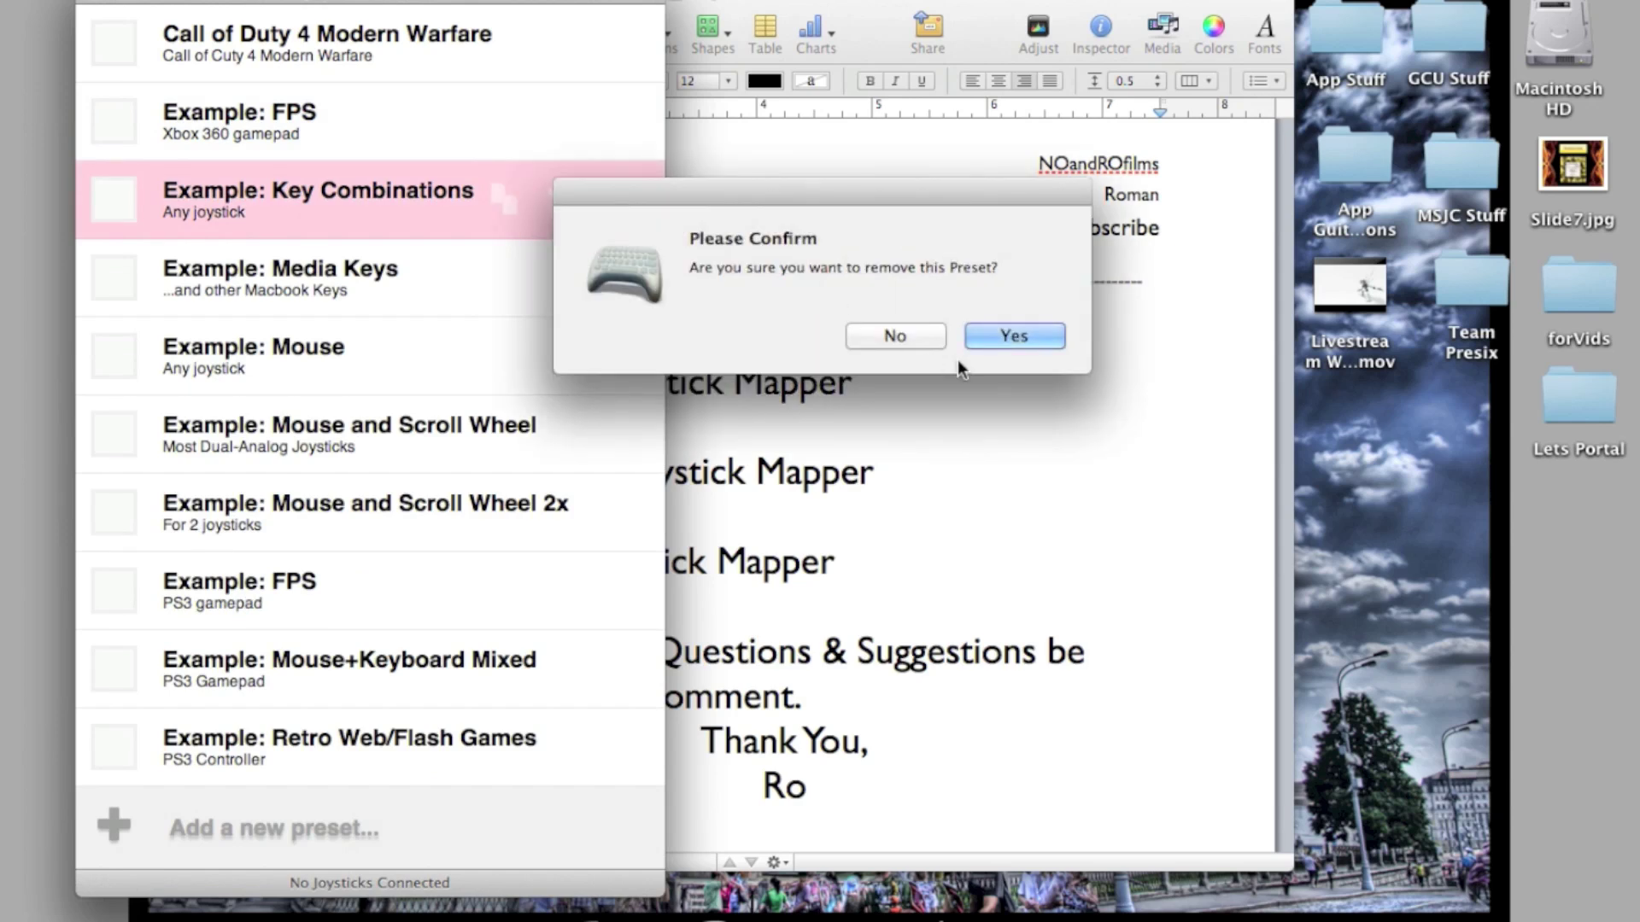
{"action": "left_click", "coordinate": [1001, 339]}
{"action": "left_click", "coordinate": [629, 200]}
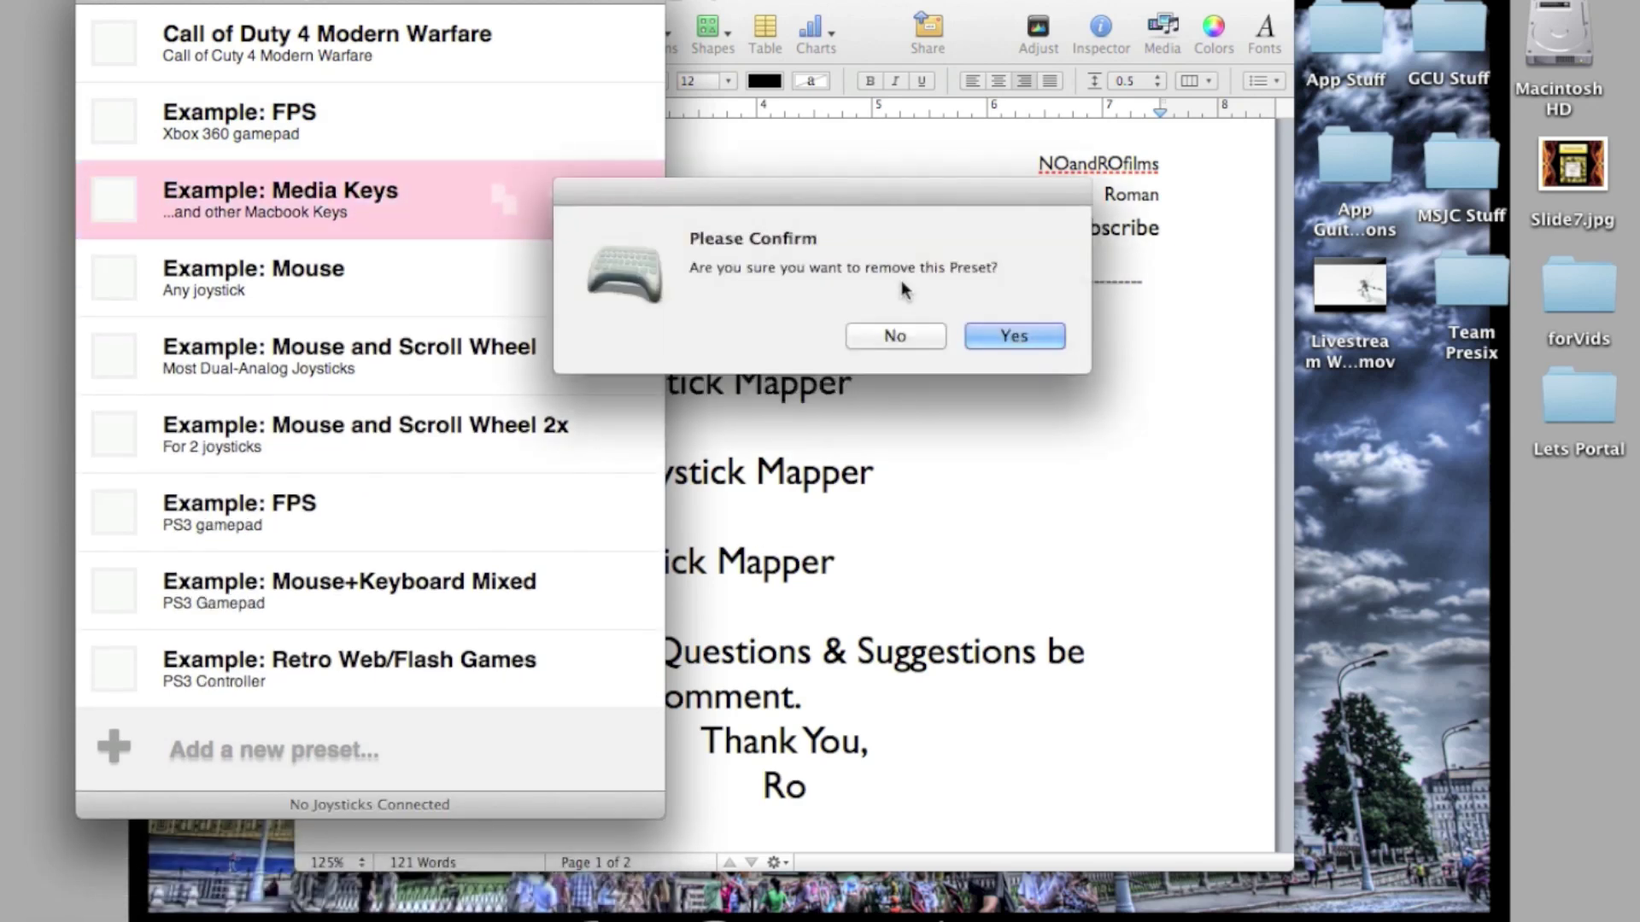
{"action": "left_click", "coordinate": [991, 335]}
- Delete Example: Mouse, both Mouse and Scroll Wheel presets, and the three PS3 example presets
{"action": "left_click", "coordinate": [628, 203]}
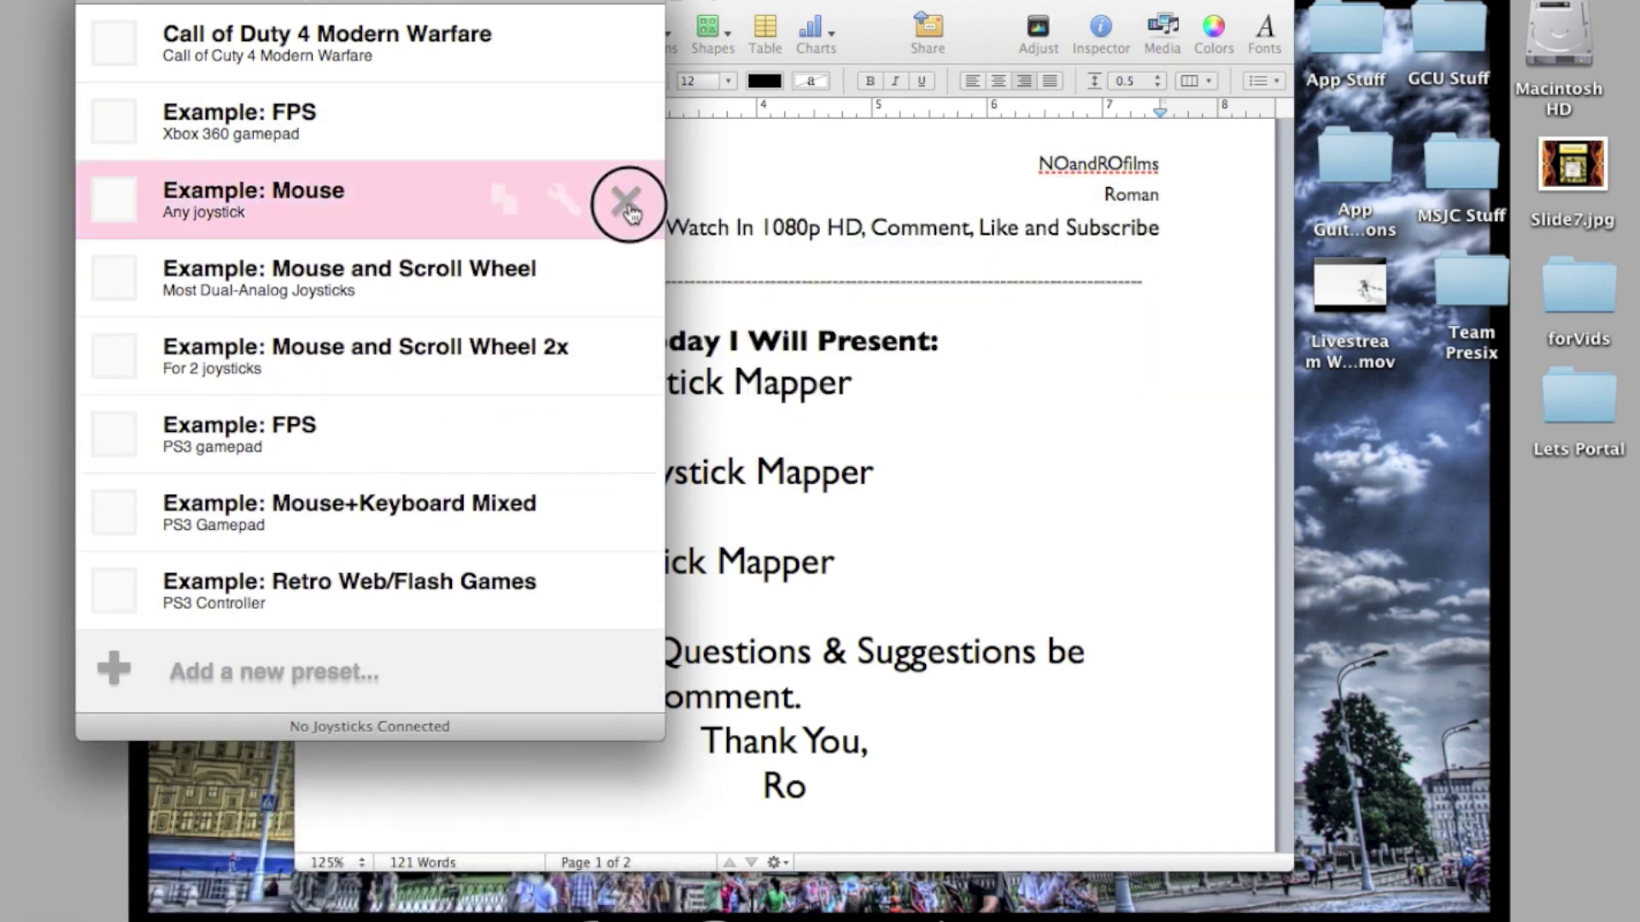
{"action": "left_click", "coordinate": [1025, 335]}
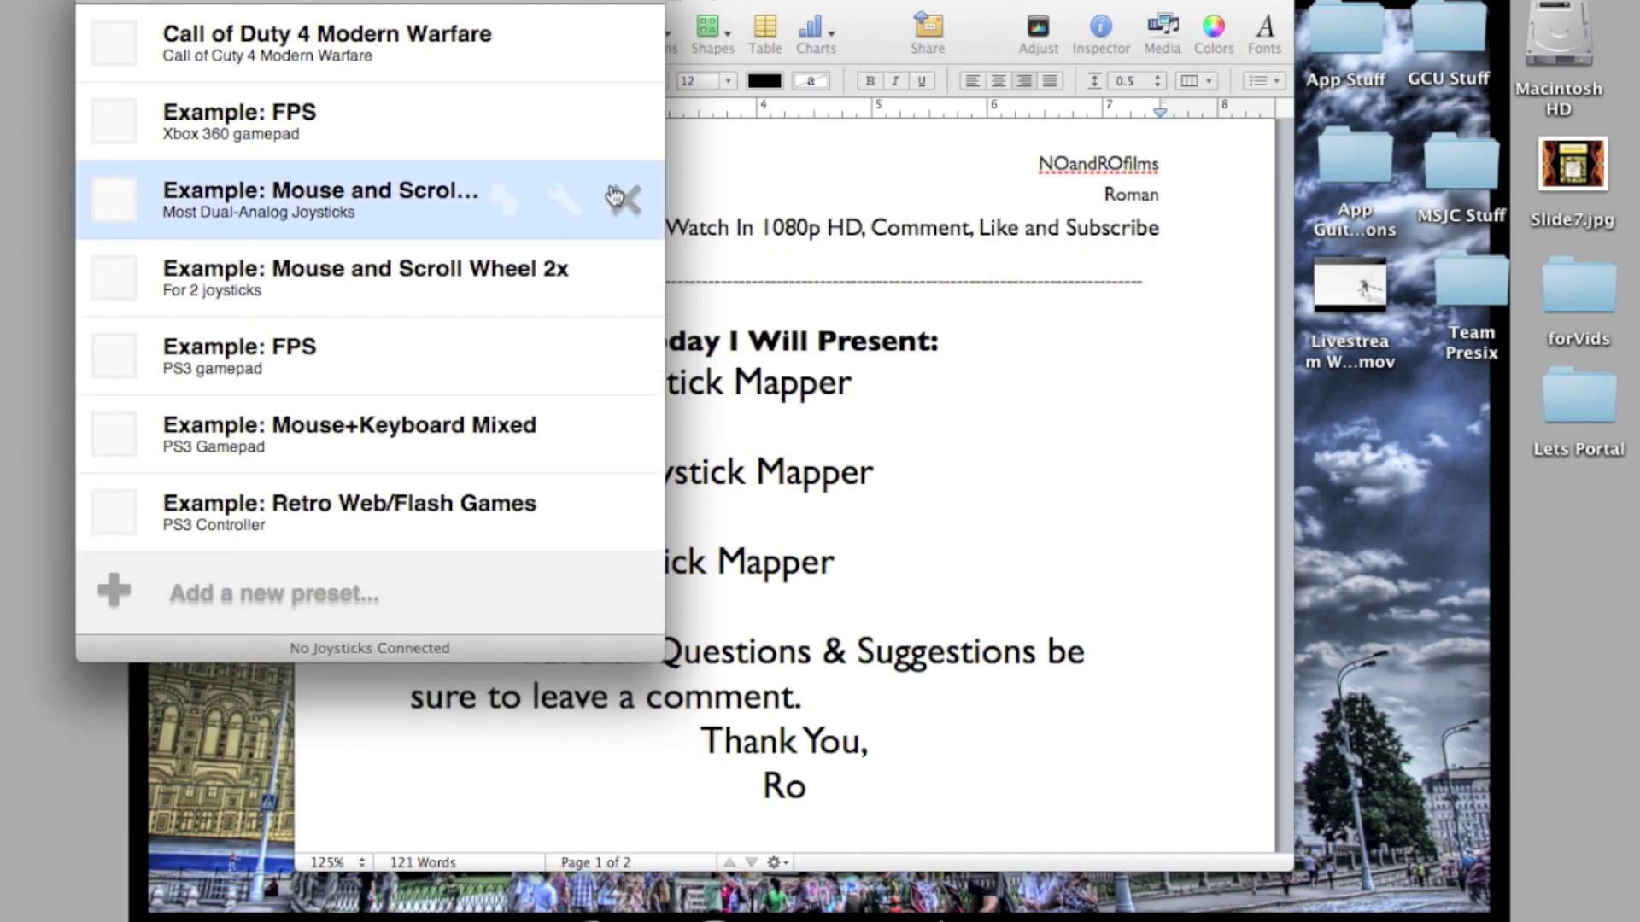
{"action": "left_click", "coordinate": [614, 196]}
{"action": "left_click", "coordinate": [995, 334]}
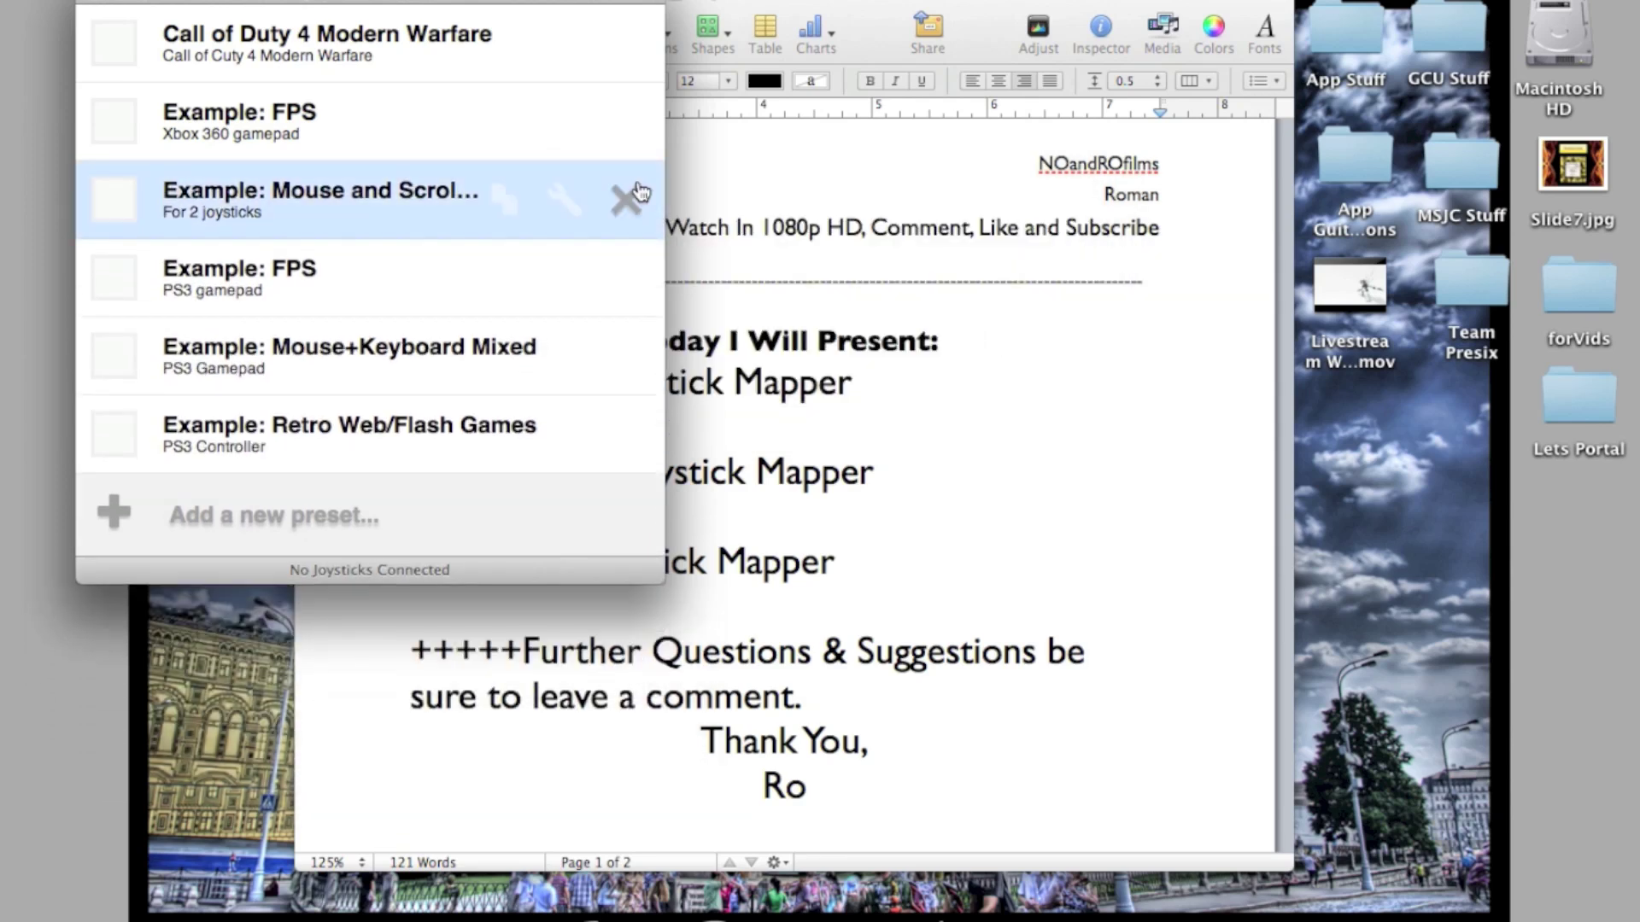
{"action": "left_click", "coordinate": [639, 194]}
{"action": "left_click", "coordinate": [991, 335]}
{"action": "left_click", "coordinate": [620, 199]}
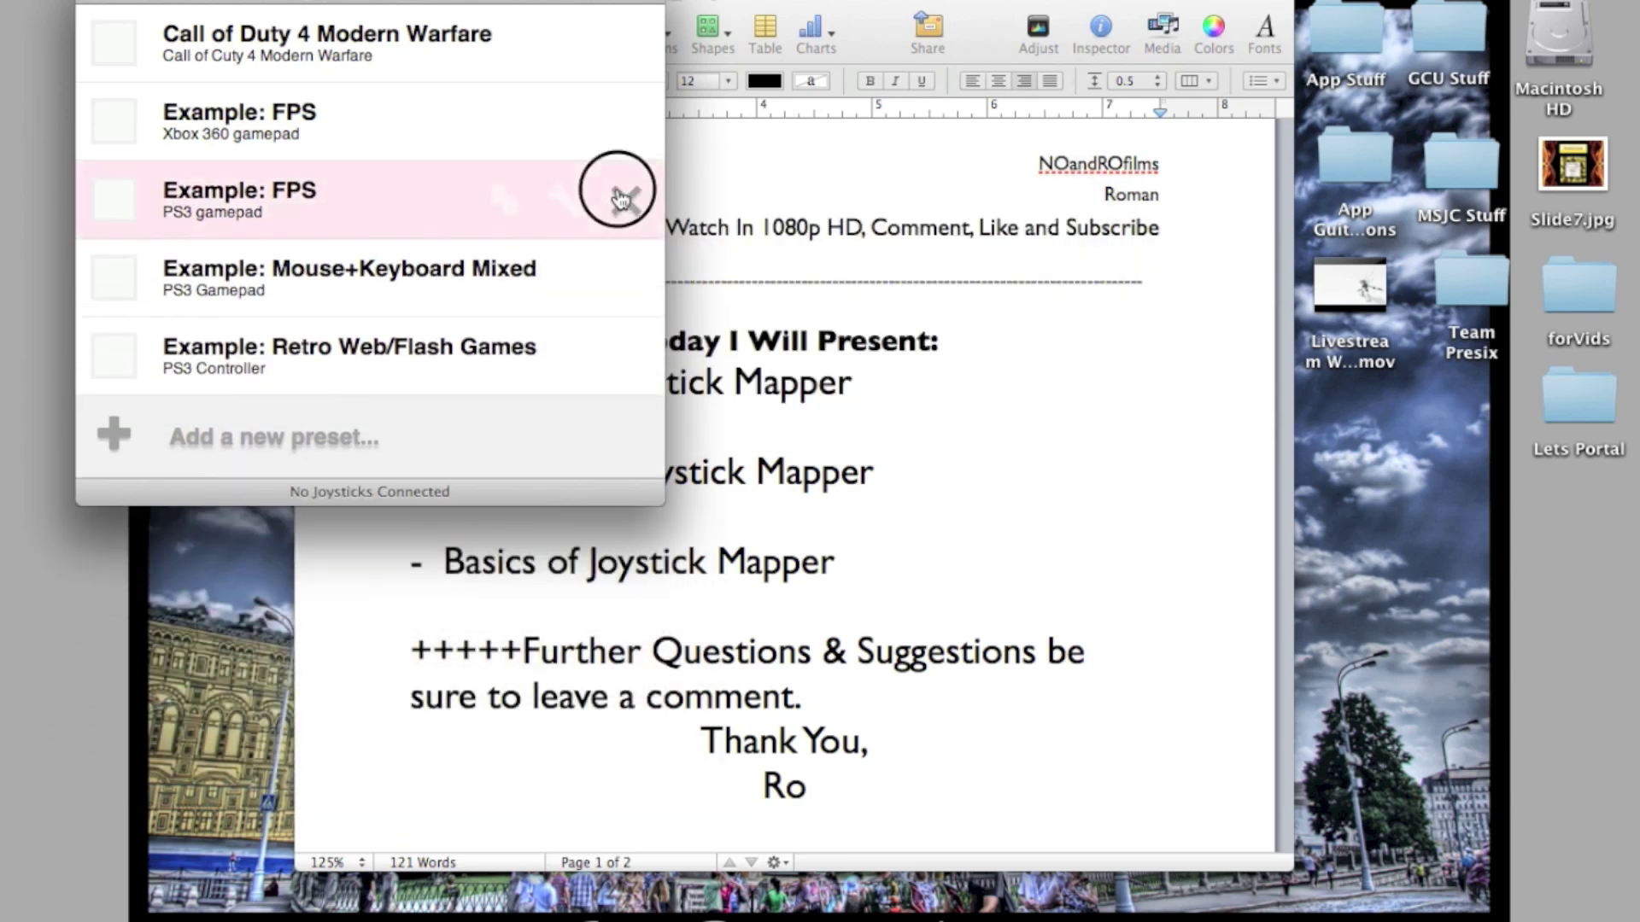
{"action": "left_click", "coordinate": [1001, 338]}
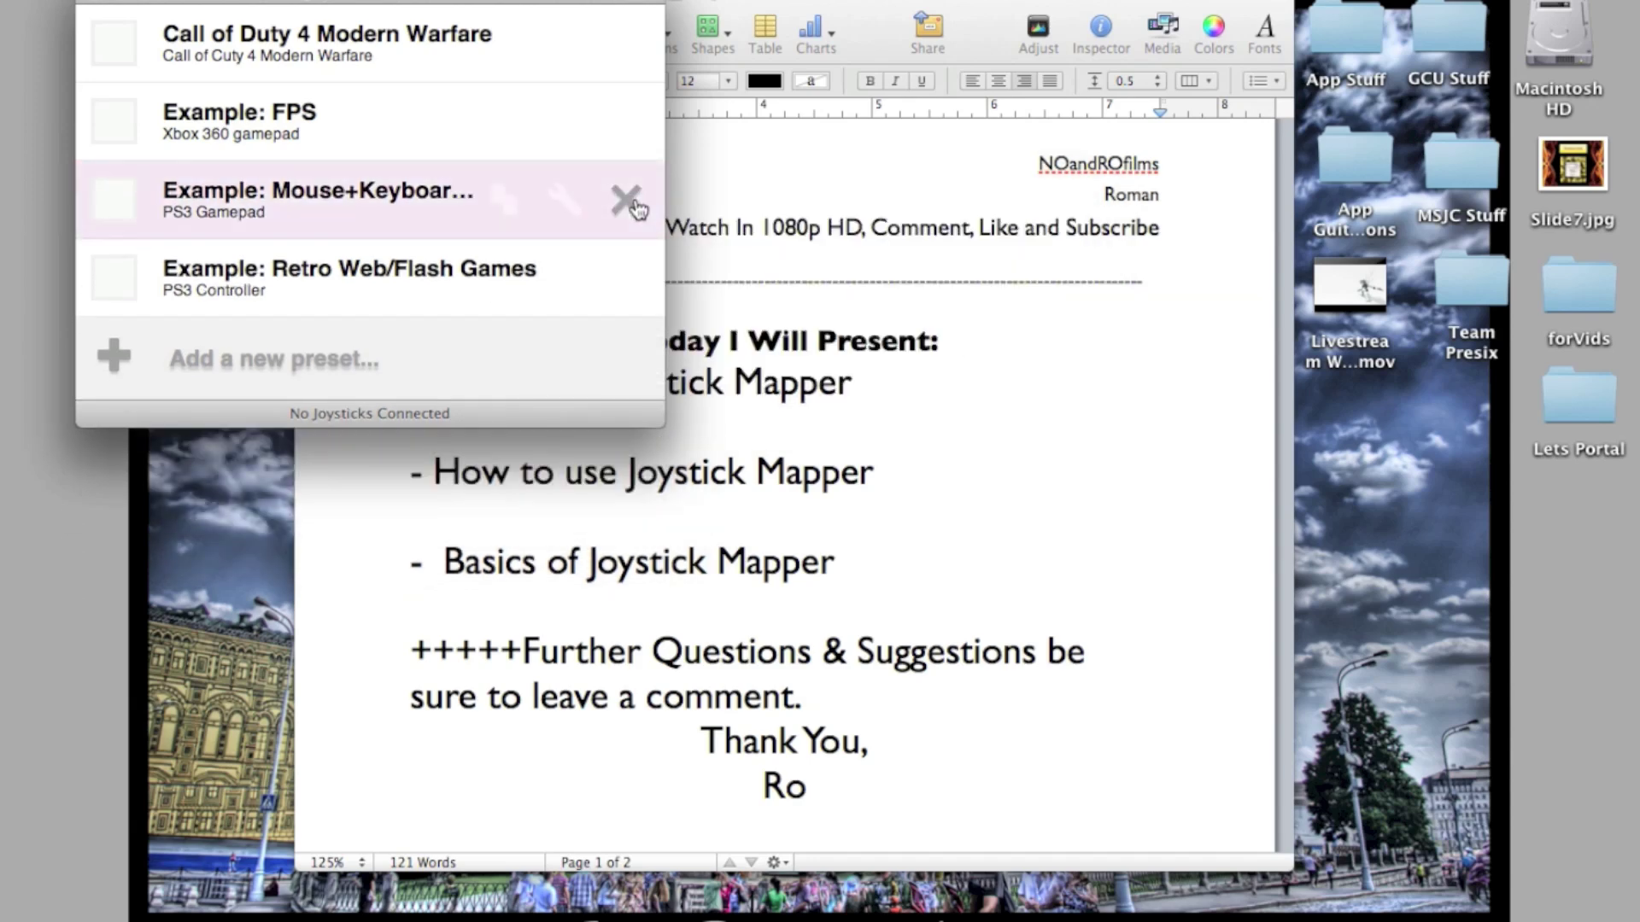
{"action": "left_click", "coordinate": [632, 203]}
{"action": "left_click", "coordinate": [989, 333]}
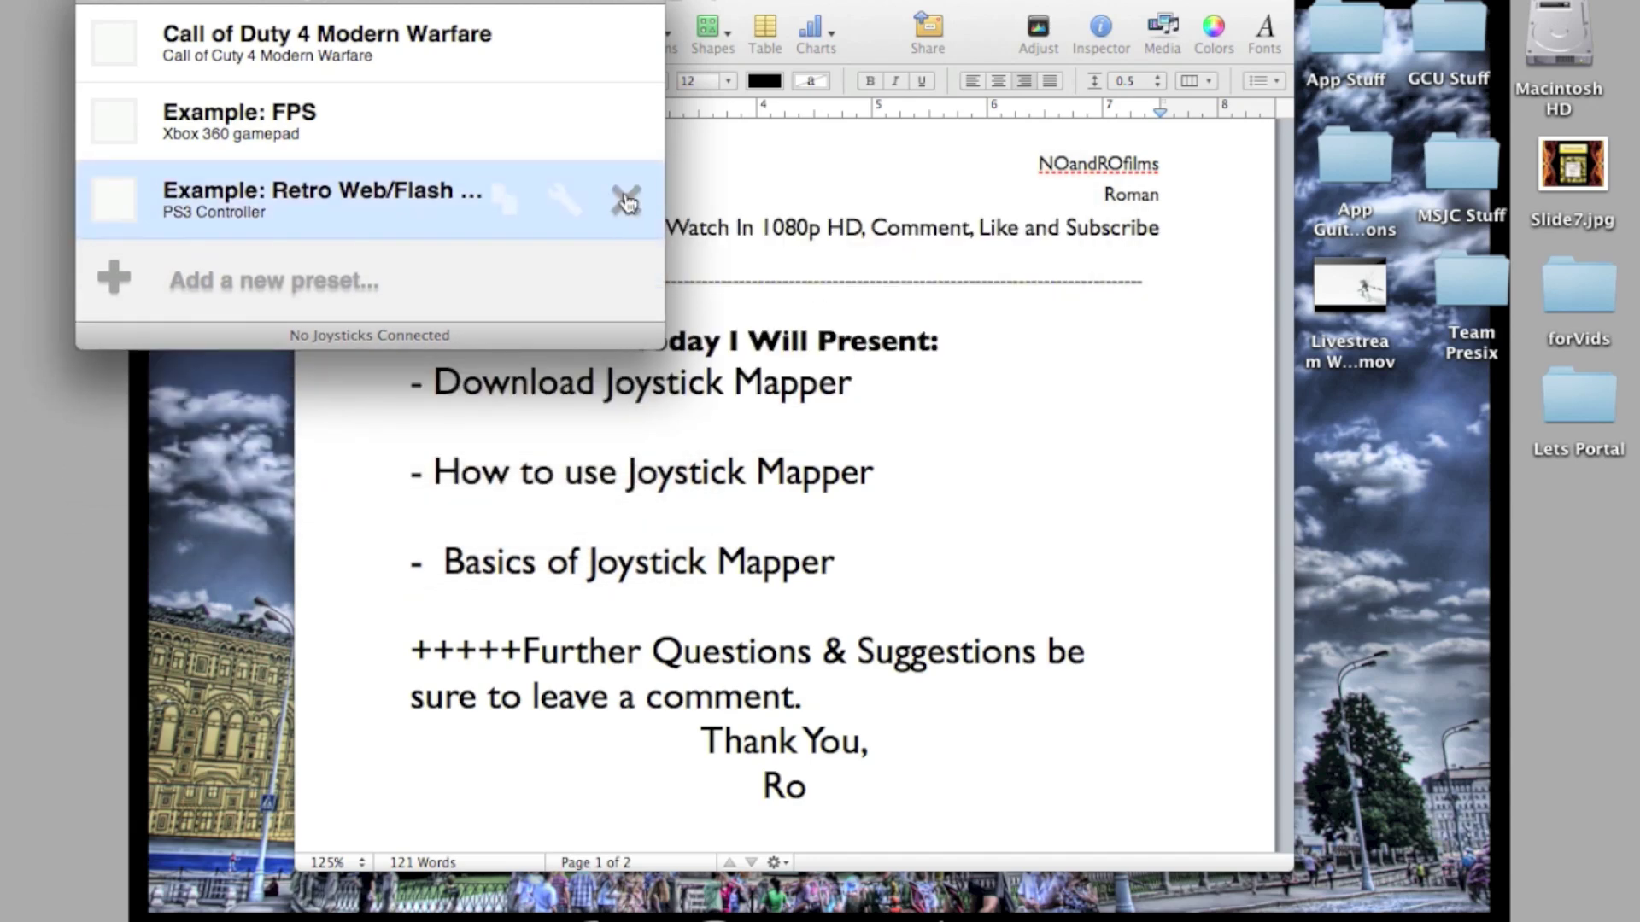
{"action": "left_click", "coordinate": [626, 199]}
{"action": "left_click", "coordinate": [991, 333]}
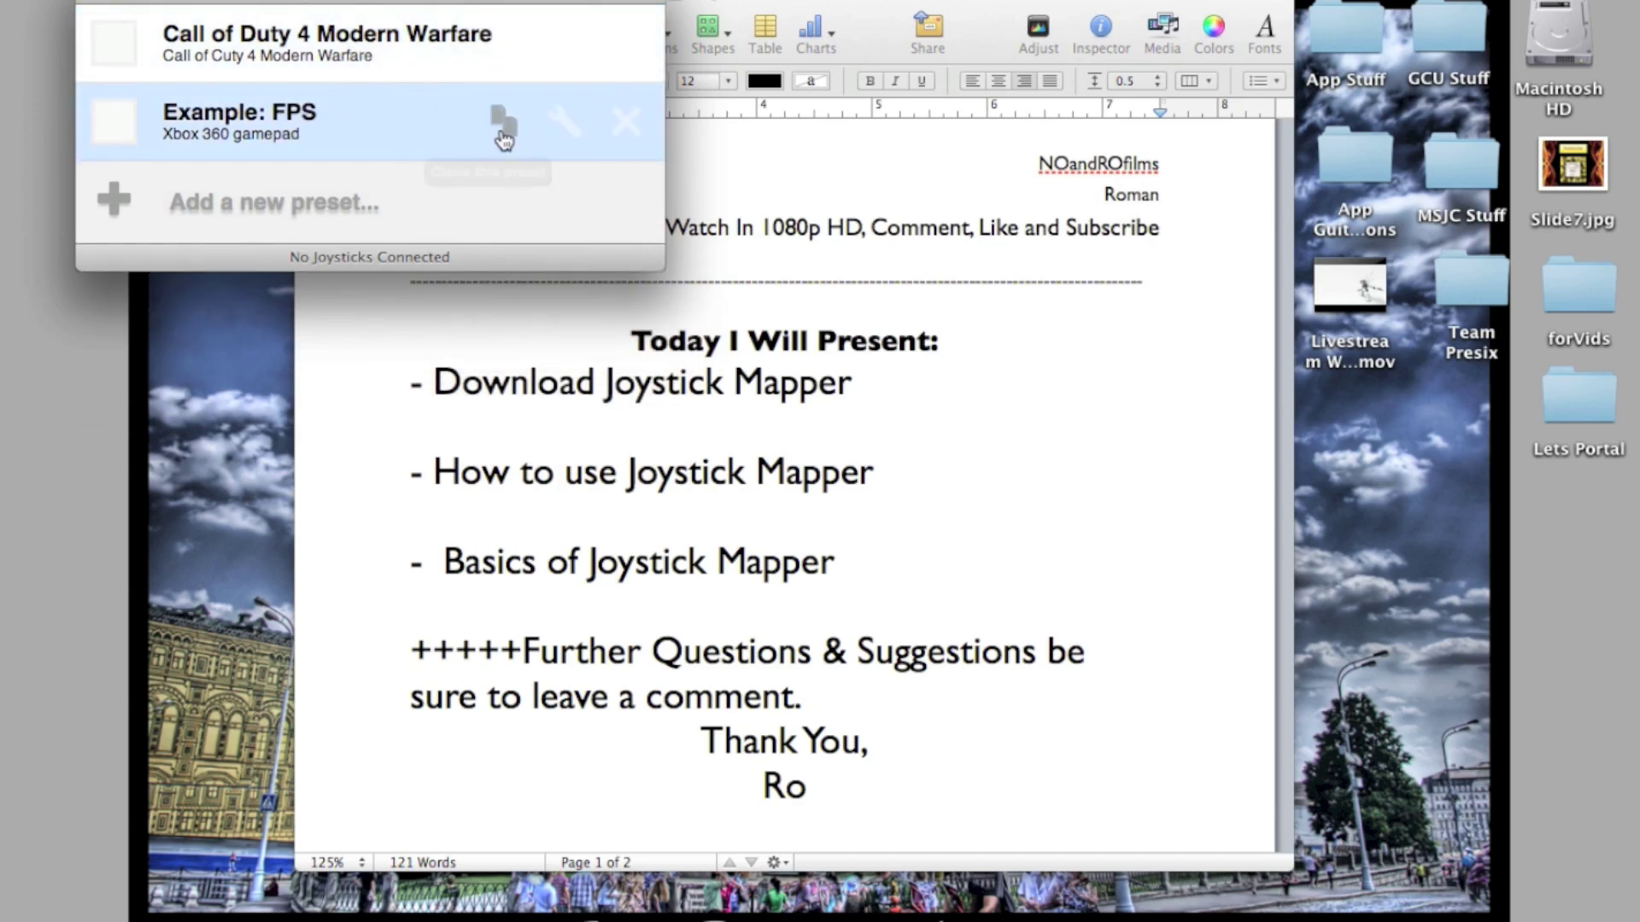
- View the Example: FPS bindings editor in full, shifted left, then close it
{"action": "left_click", "coordinate": [561, 128]}
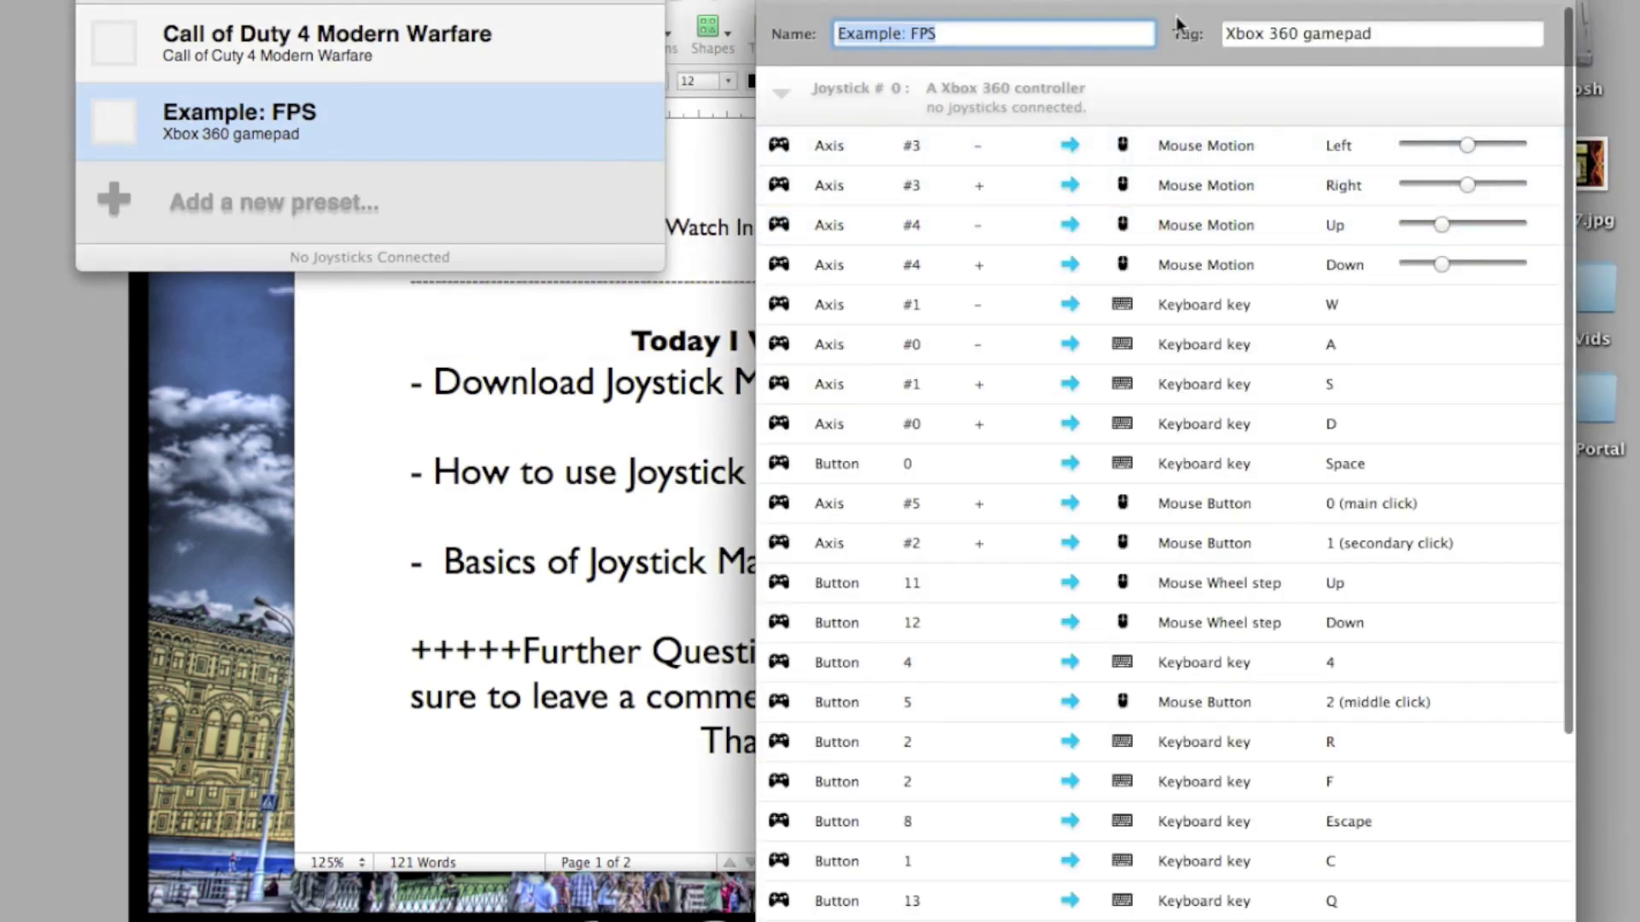
{"action": "left_click_drag", "start_coordinate": [1177, 24], "coordinate": [789, 24]}
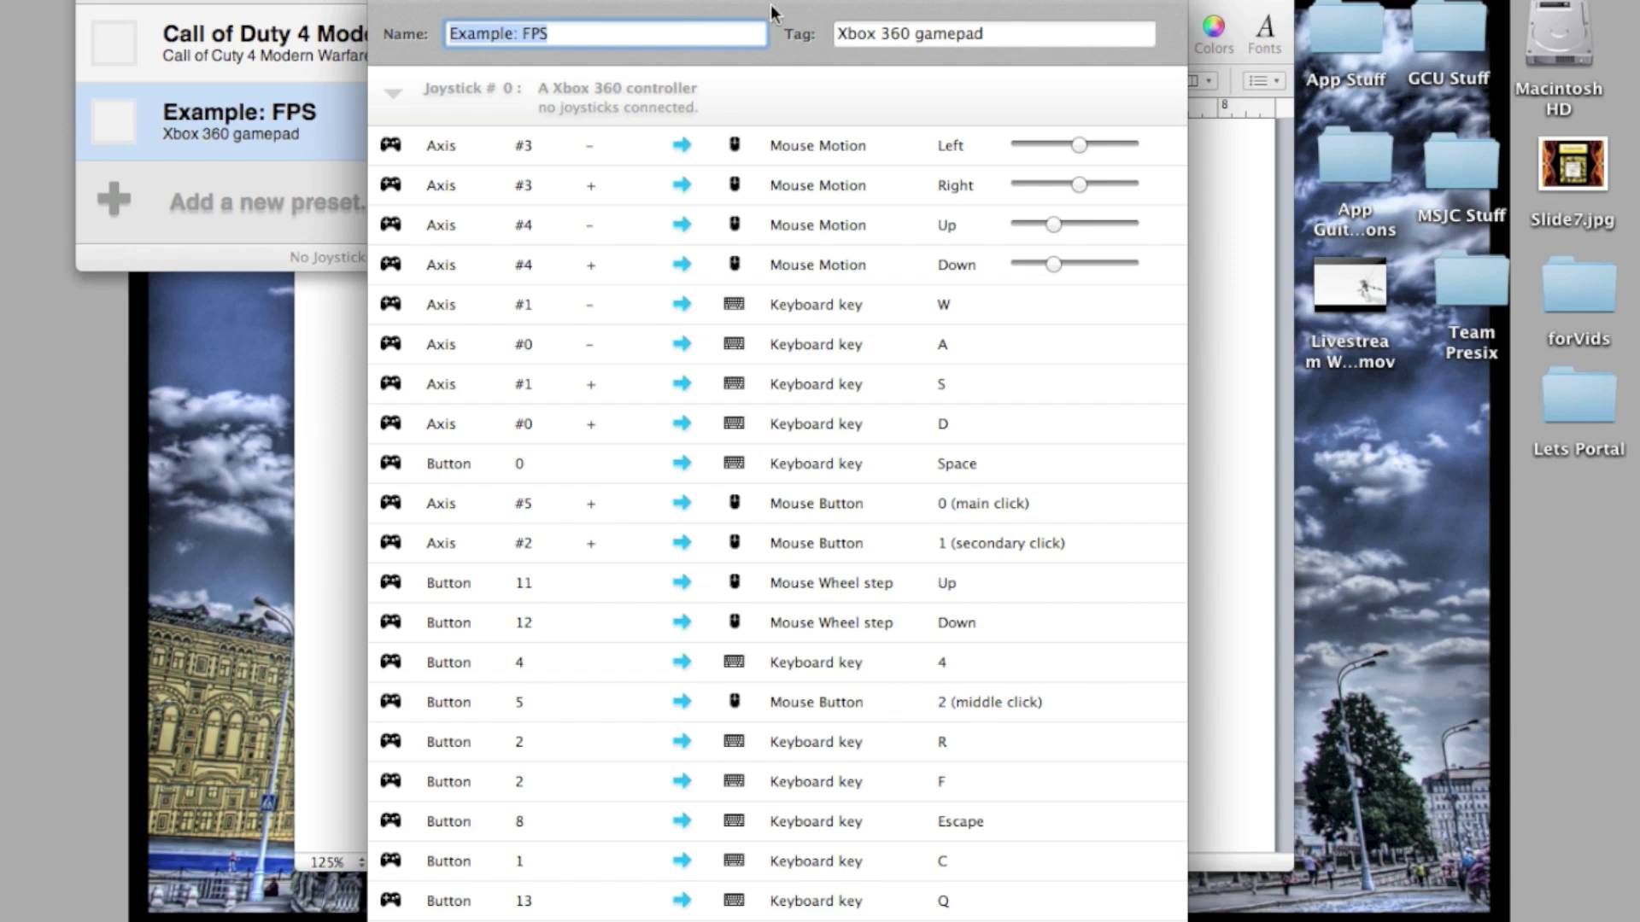
{"action": "mouse_move", "coordinate": [550, 70]}
{"action": "left_click", "coordinate": [388, 5]}
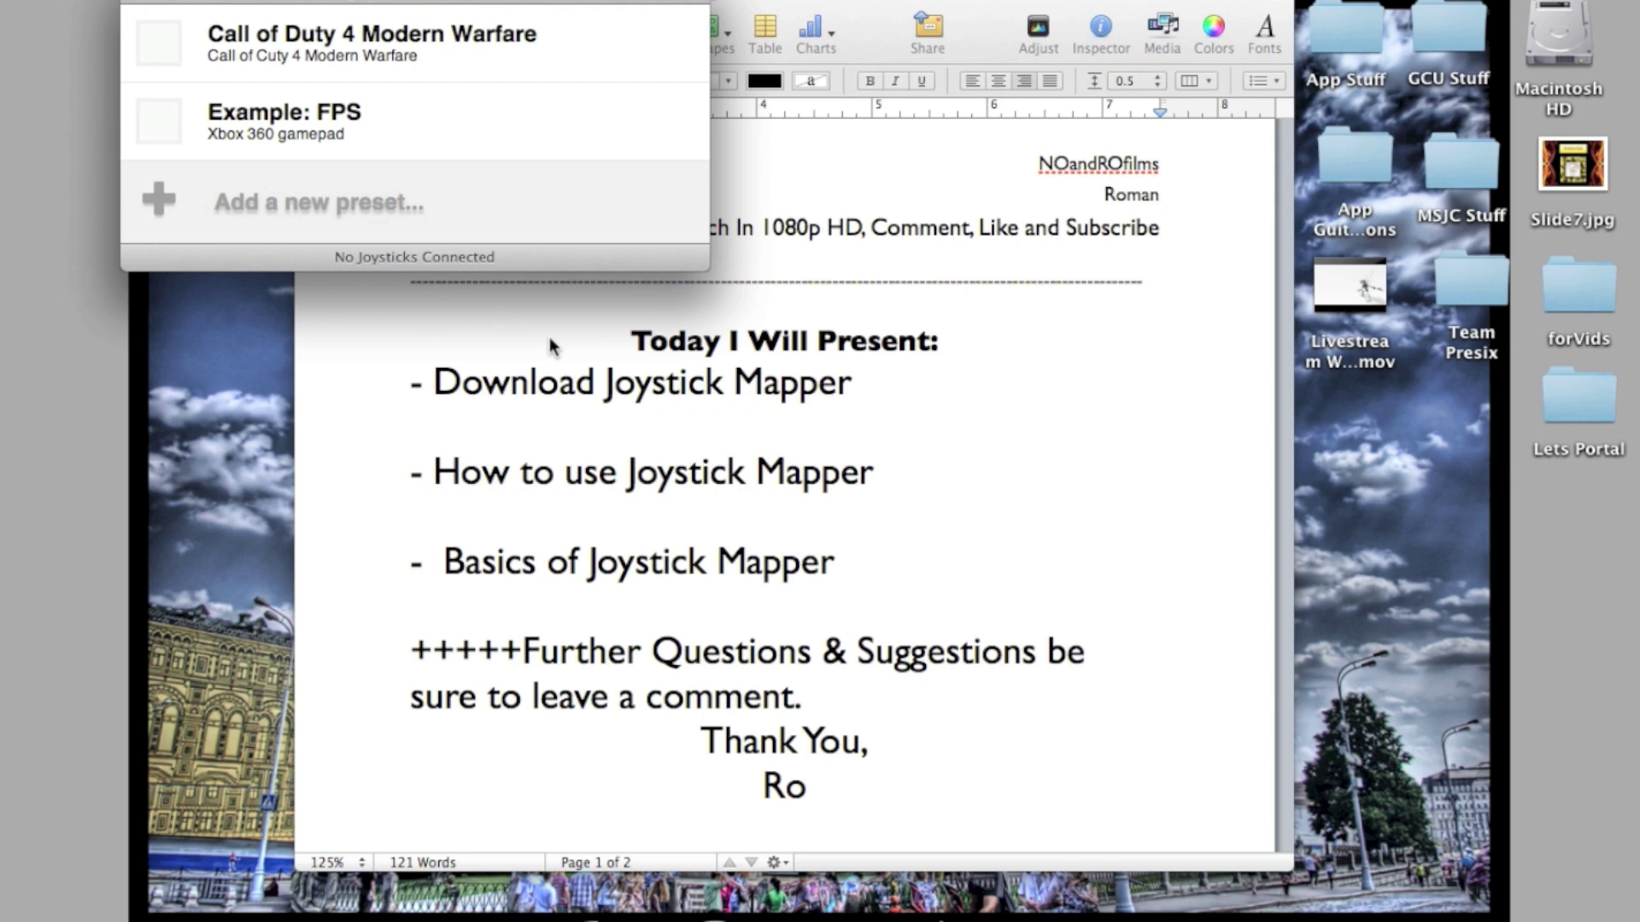
- Return to the two-preset list and reopen the Example: FPS bindings editor
{"action": "mouse_move", "coordinate": [453, 26]}
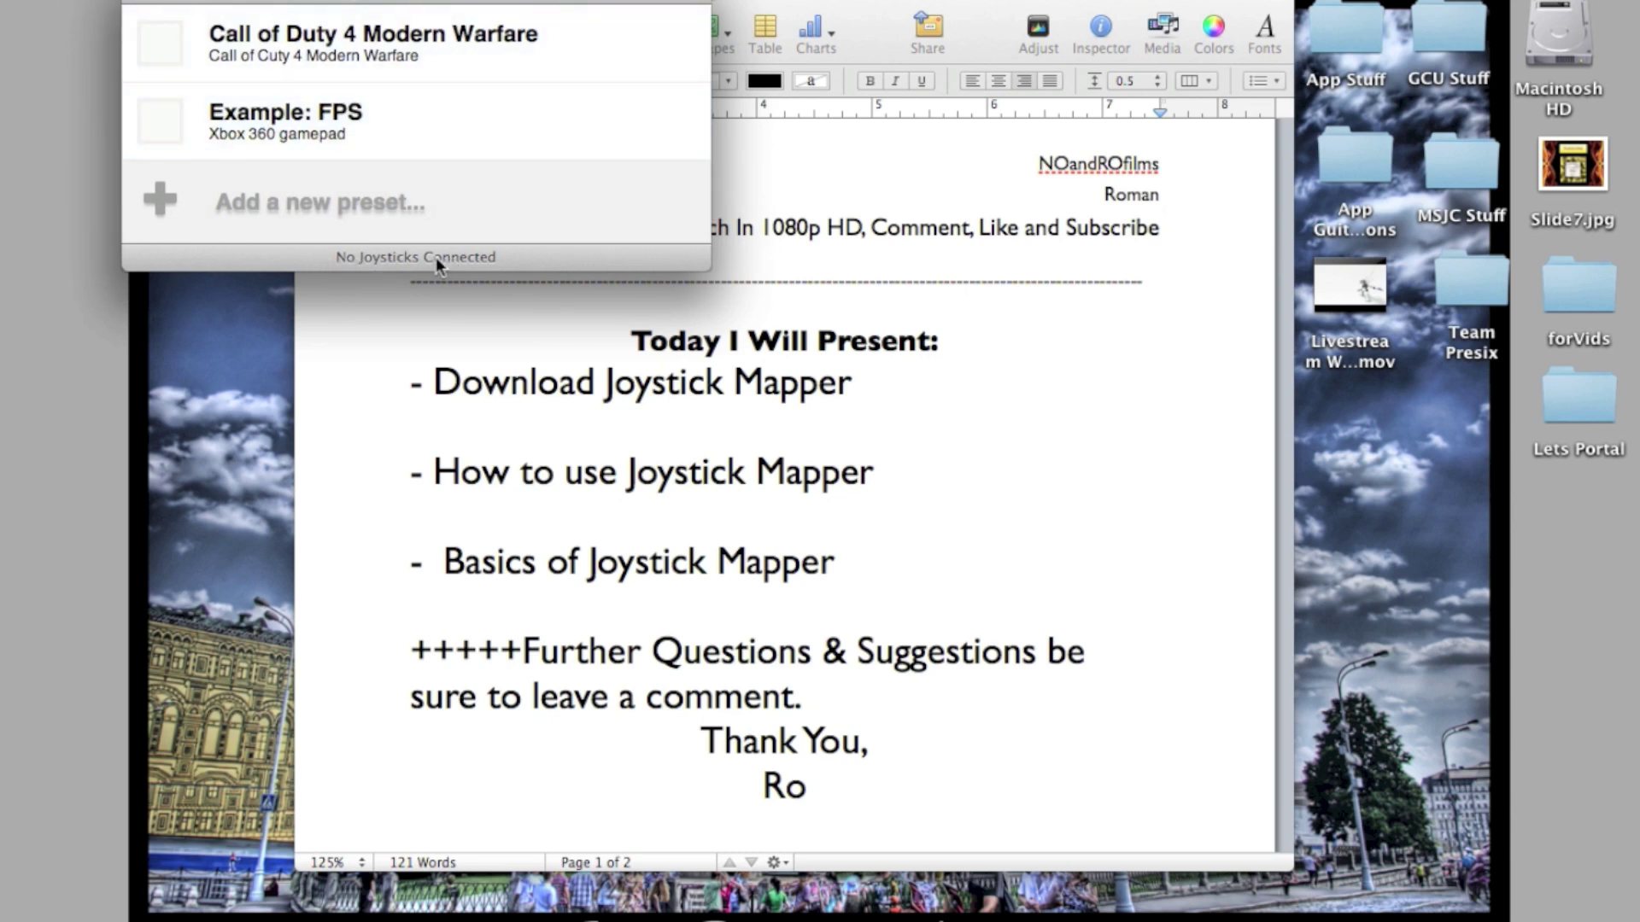
{"action": "mouse_move", "coordinate": [367, 155]}
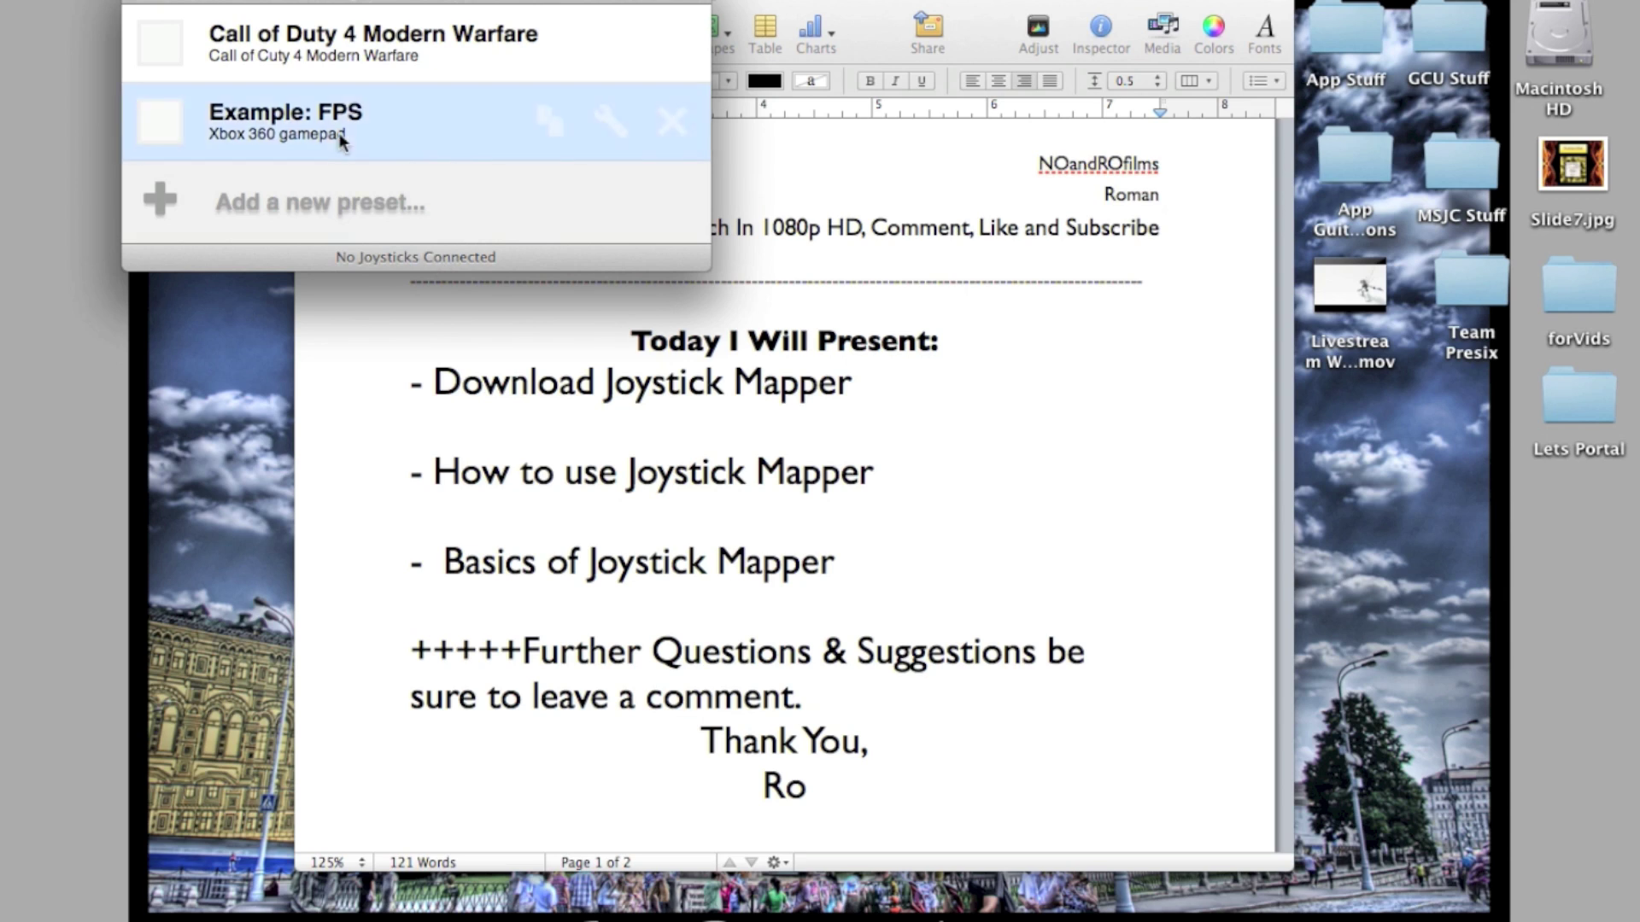
{"action": "left_click", "coordinate": [610, 133]}
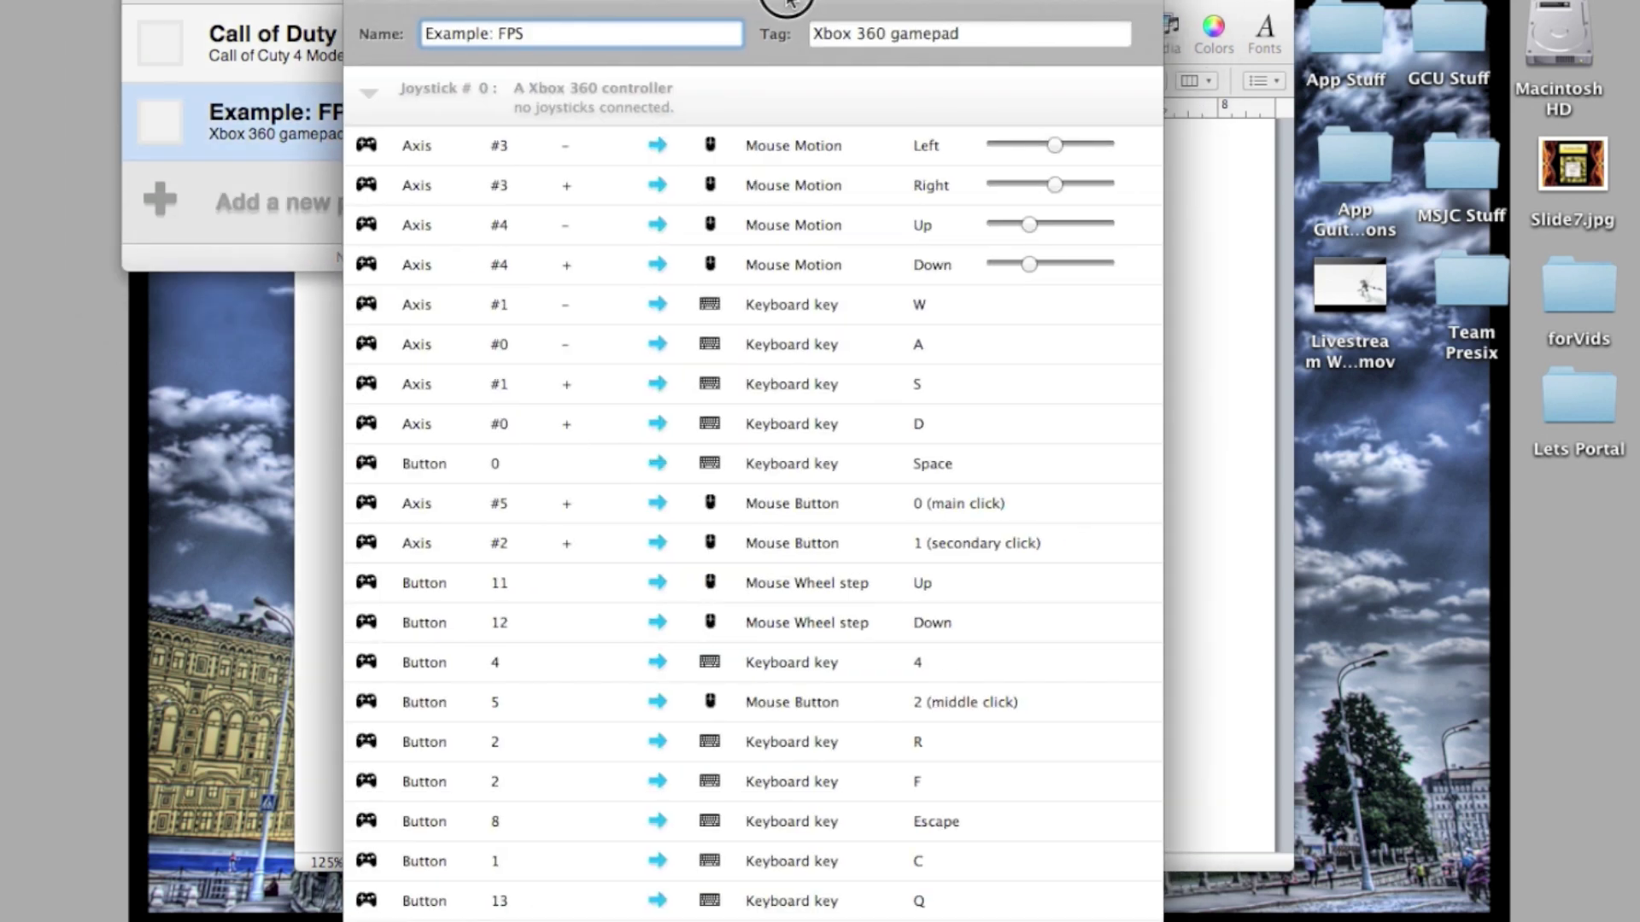
- Inspect the Axis #3 Left/Right, Axis #4 Up and Axis #1 W bindings unchanged, then close the editor
{"action": "left_click", "coordinate": [437, 147]}
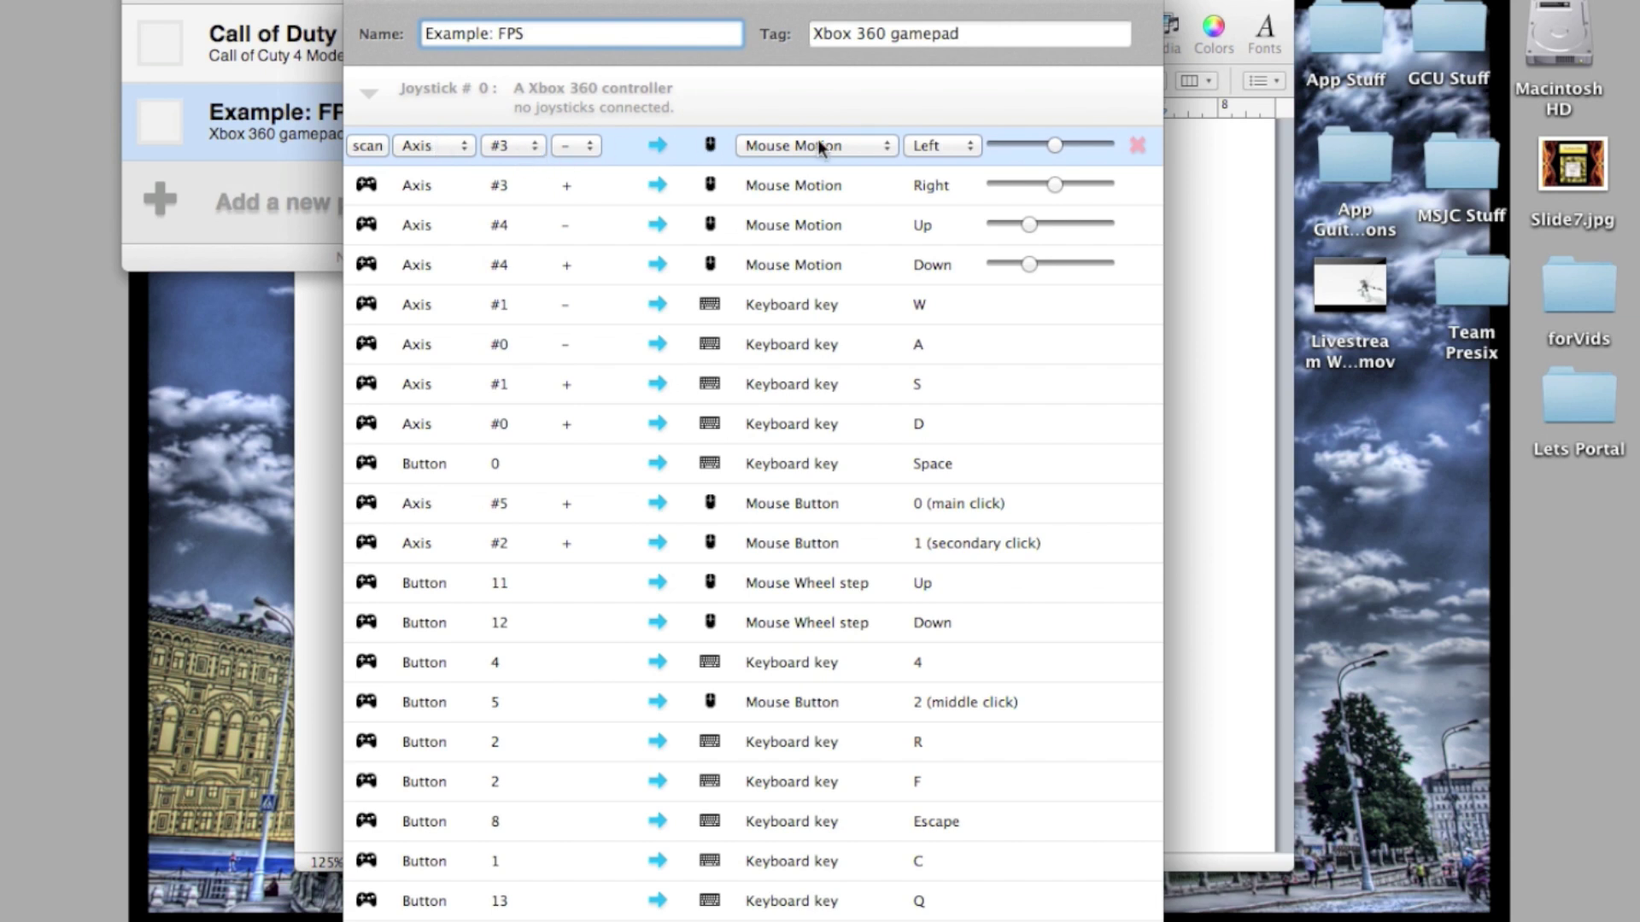
{"action": "left_click", "coordinate": [677, 180]}
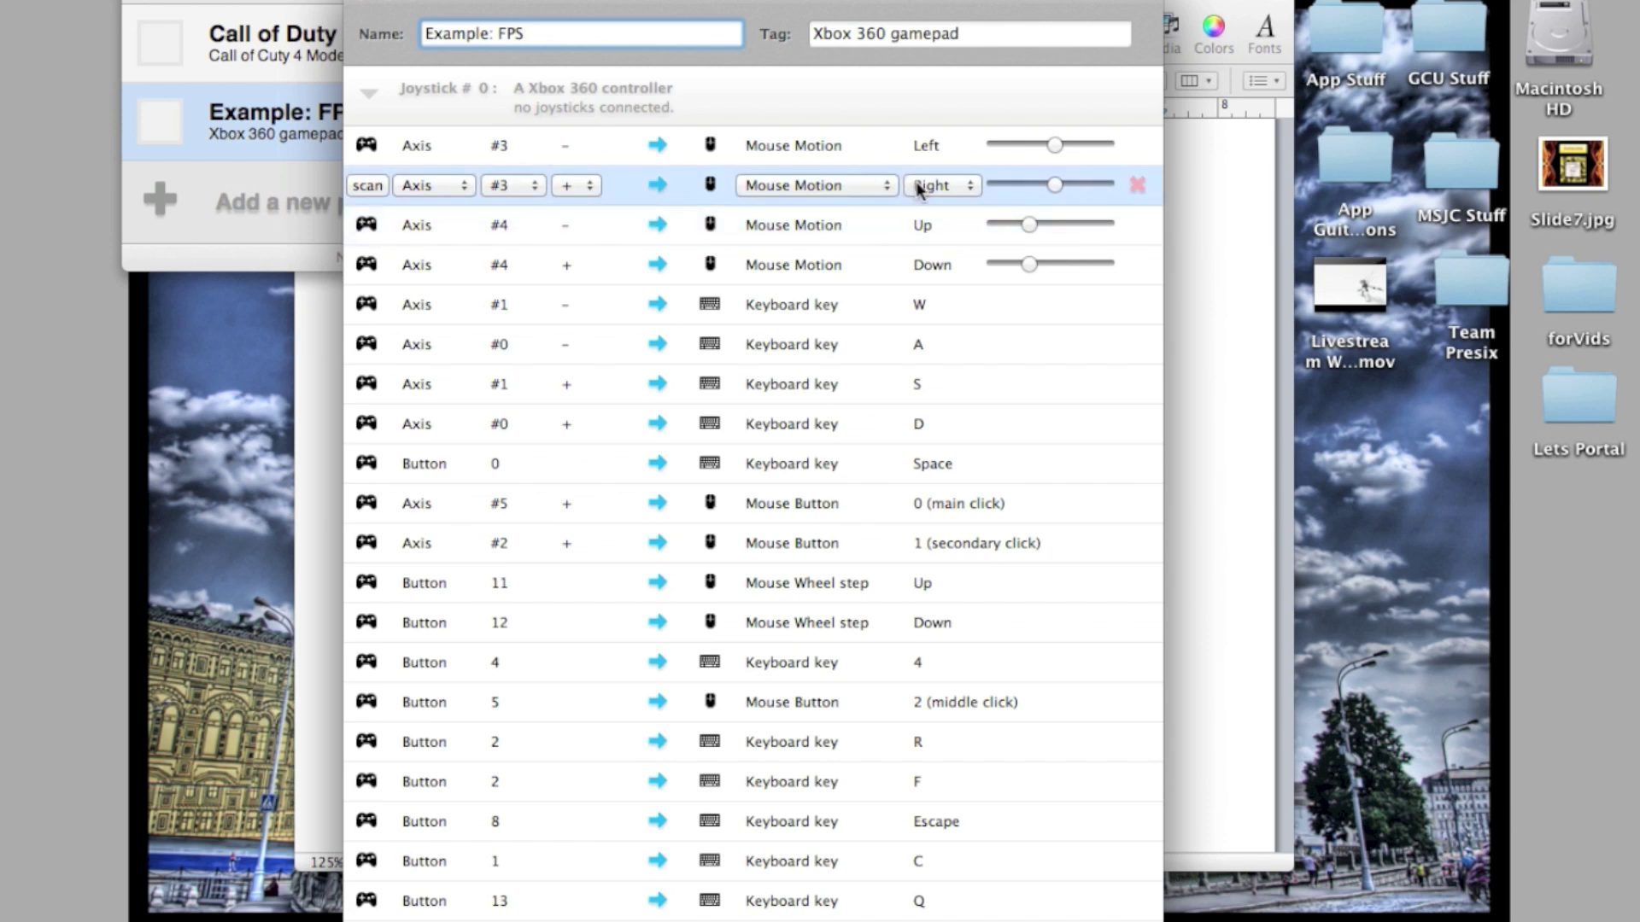
{"action": "left_click", "coordinate": [916, 228]}
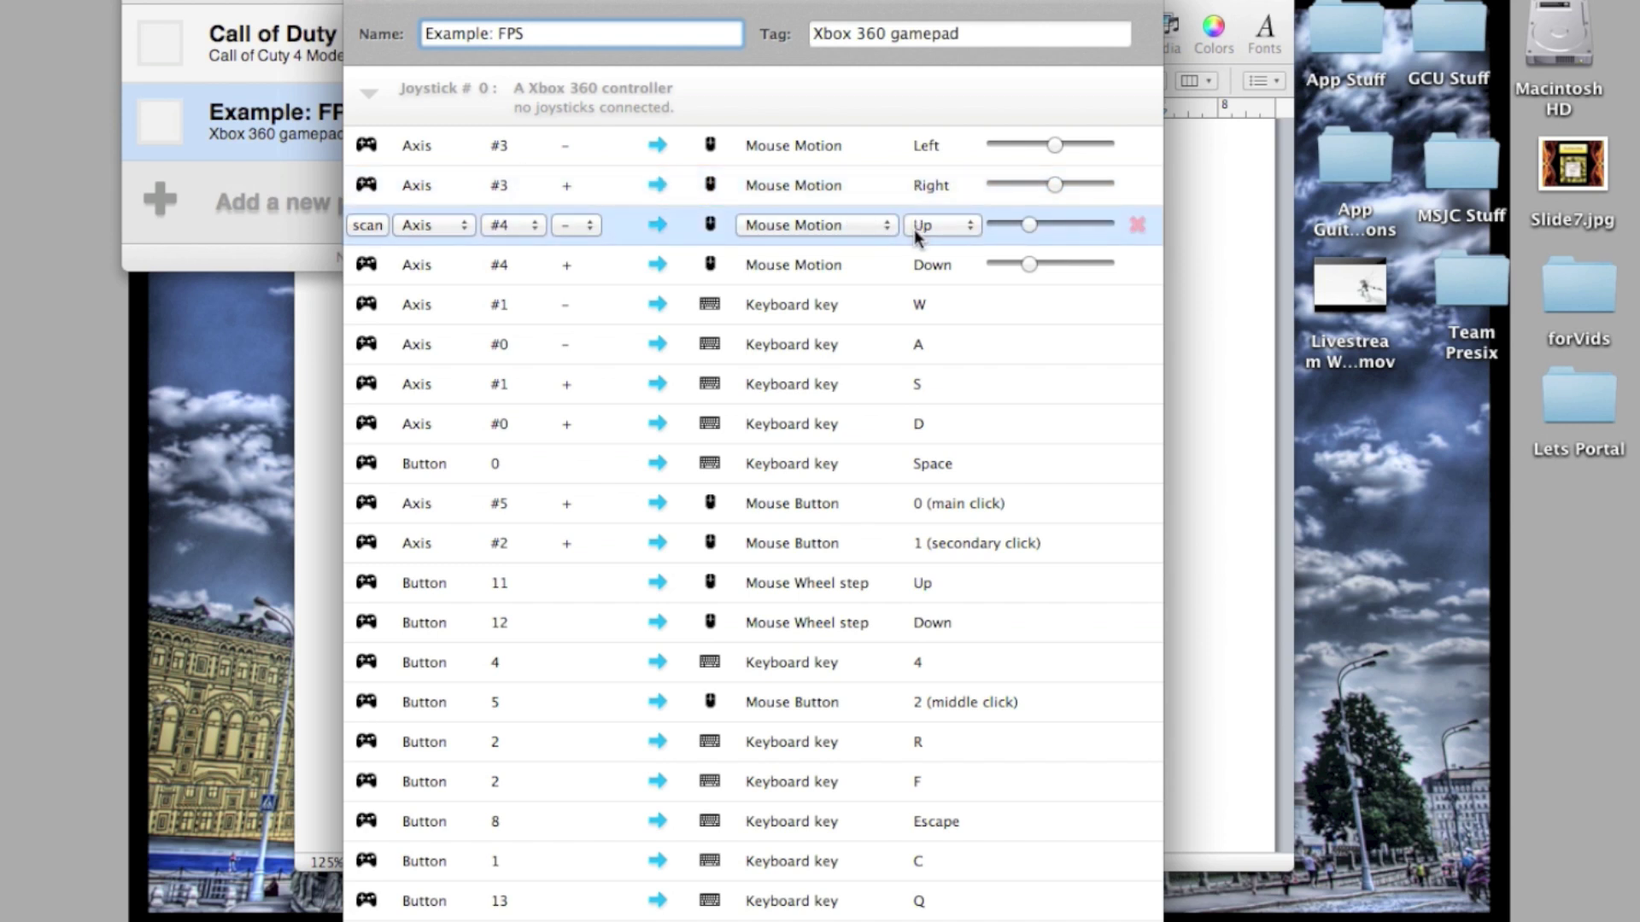
{"action": "key", "text": "Up"}
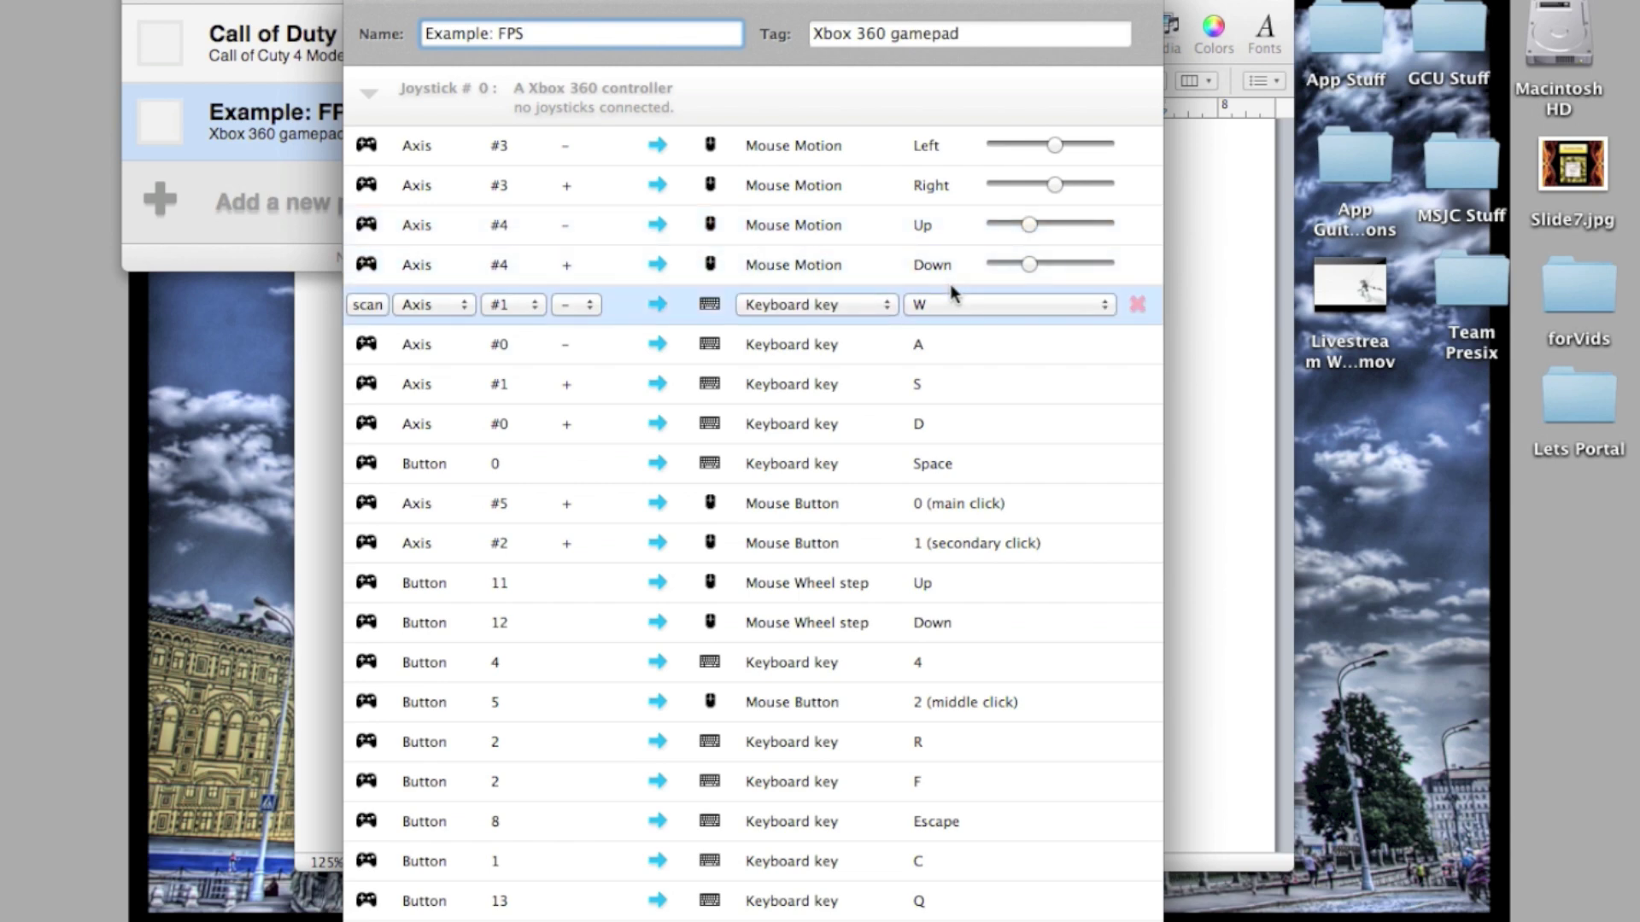
{"action": "left_click", "coordinate": [914, 344]}
{"action": "left_click", "coordinate": [752, 225]}
{"action": "left_click", "coordinate": [499, 39]}
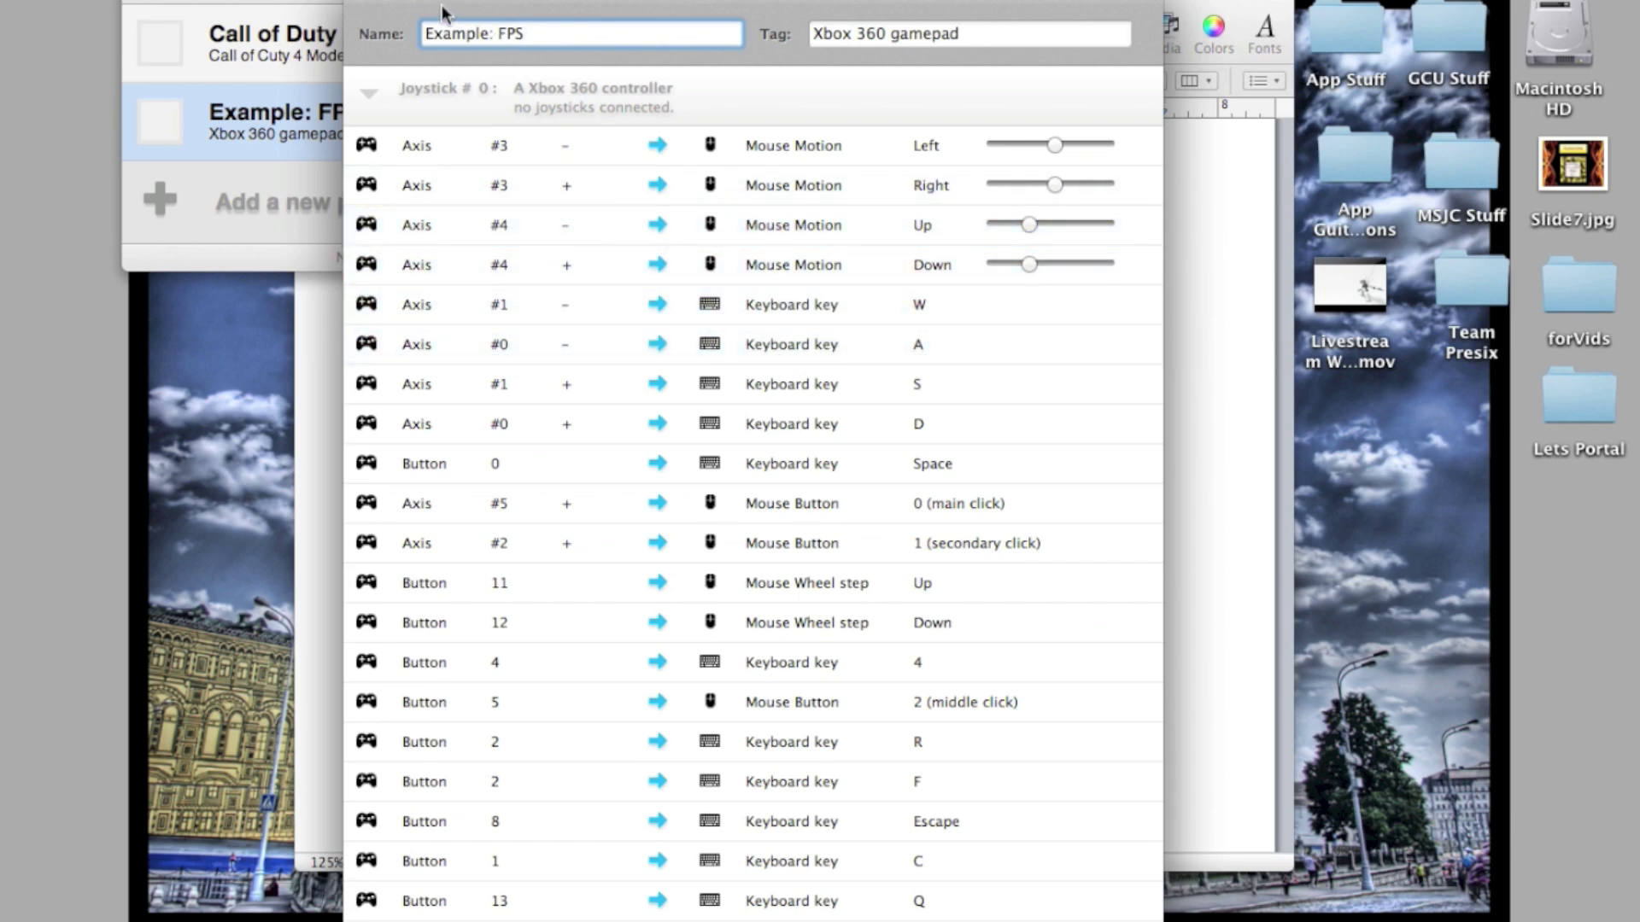
{"action": "left_click", "coordinate": [371, 5]}
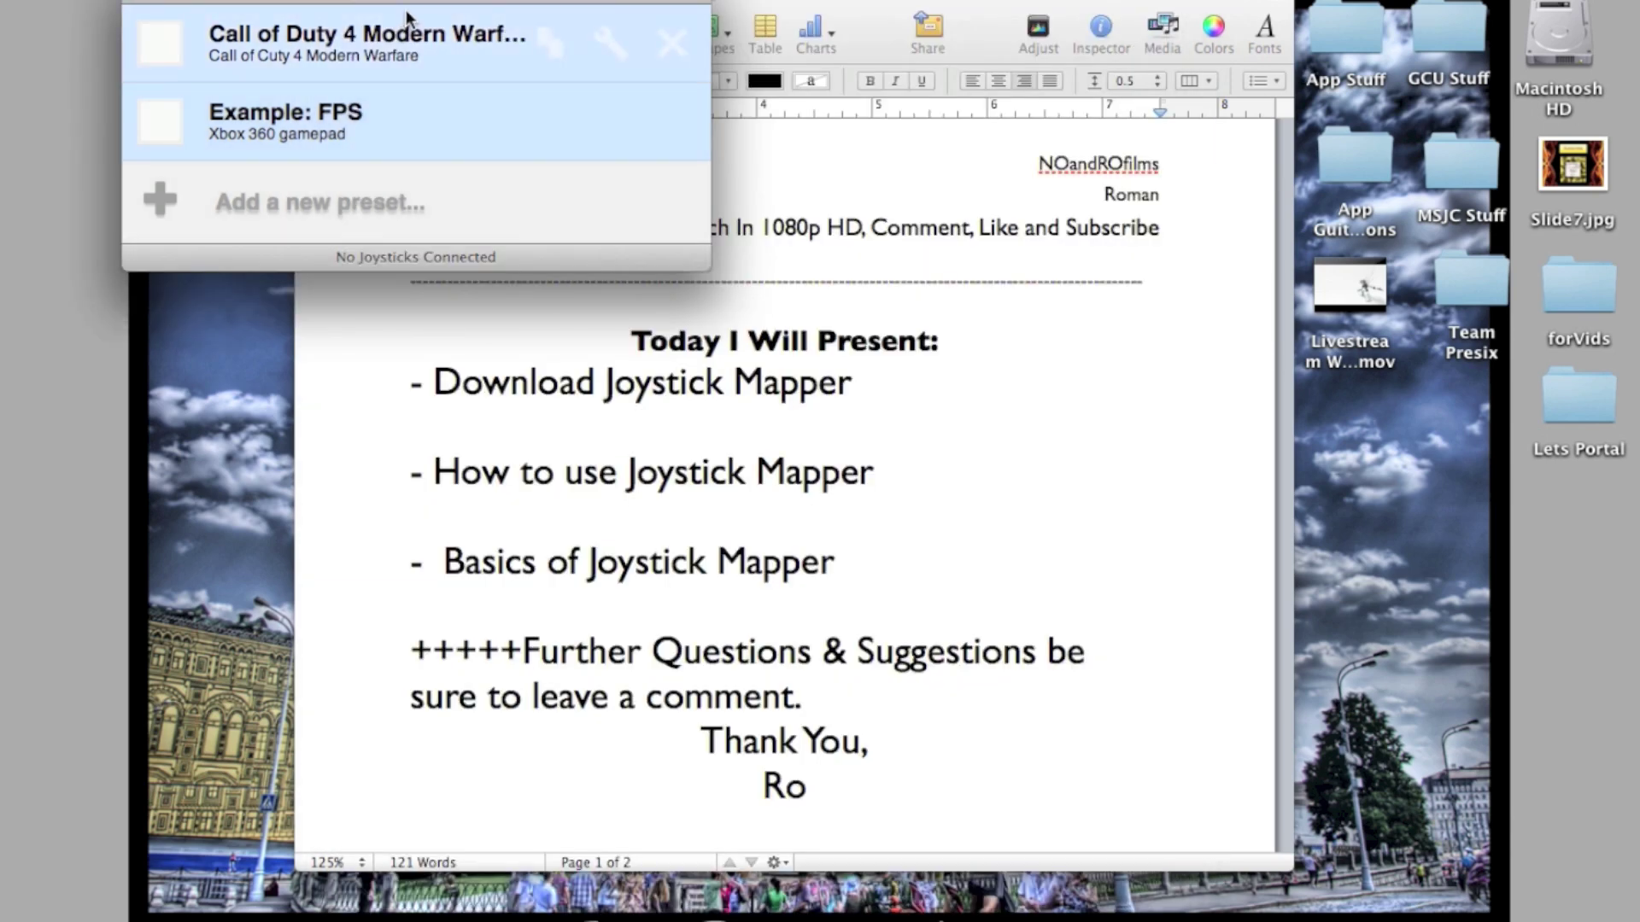
- Check Call of Duty 4's Button 2 to R binding, then scroll through Example: FPS binds
{"action": "left_click", "coordinate": [609, 43]}
{"action": "left_click", "coordinate": [752, 265]}
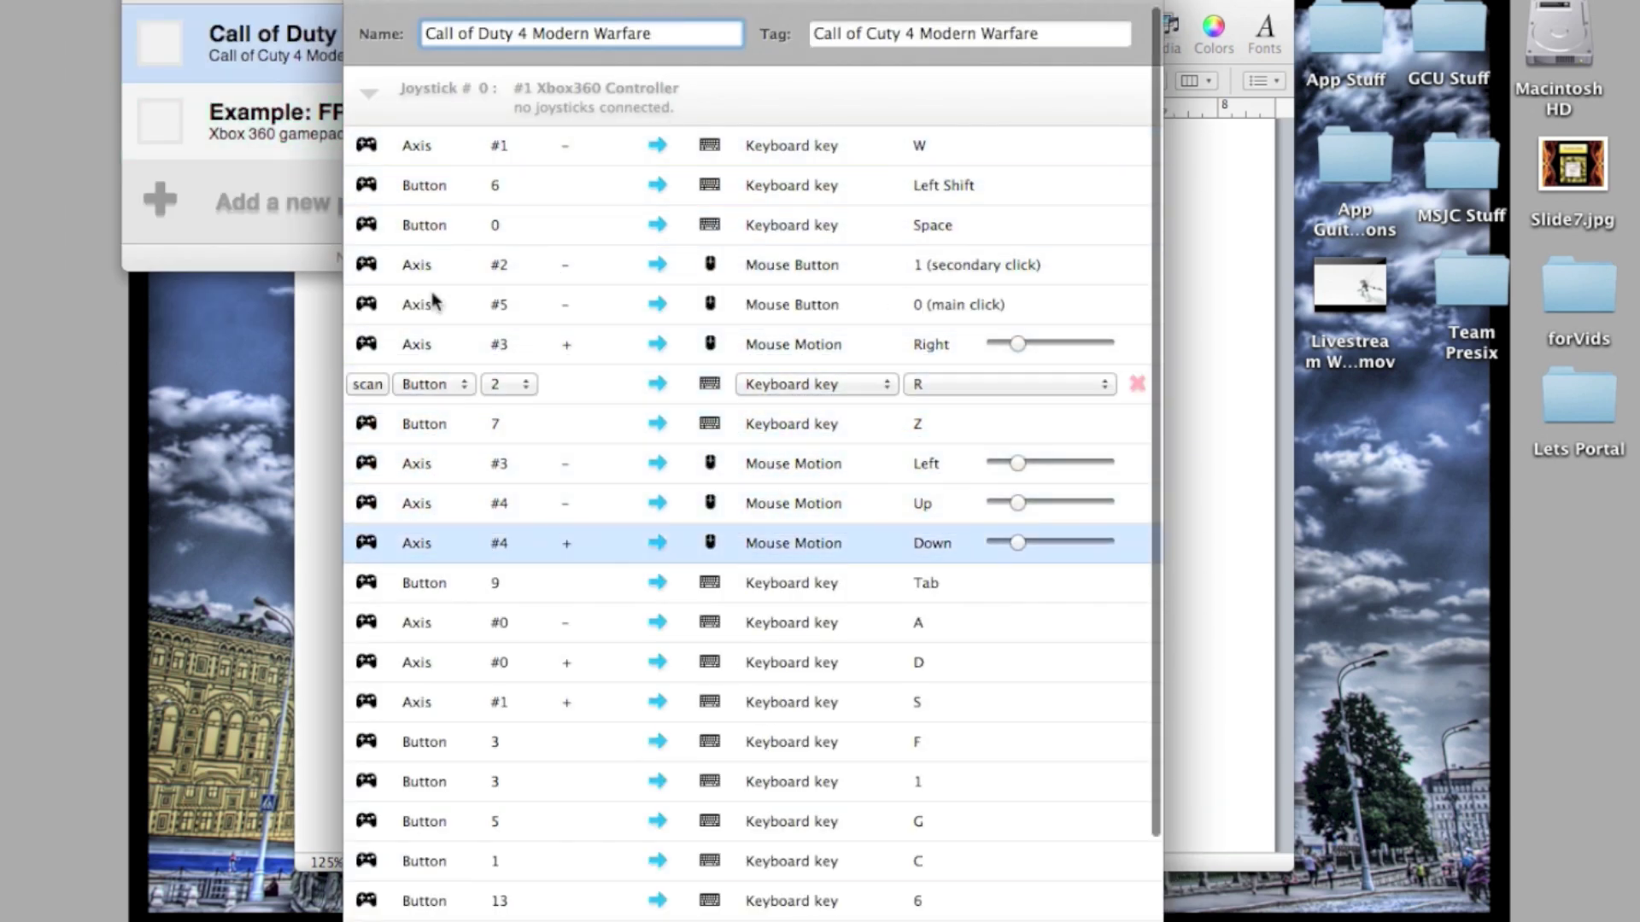
{"action": "left_click", "coordinate": [366, 2]}
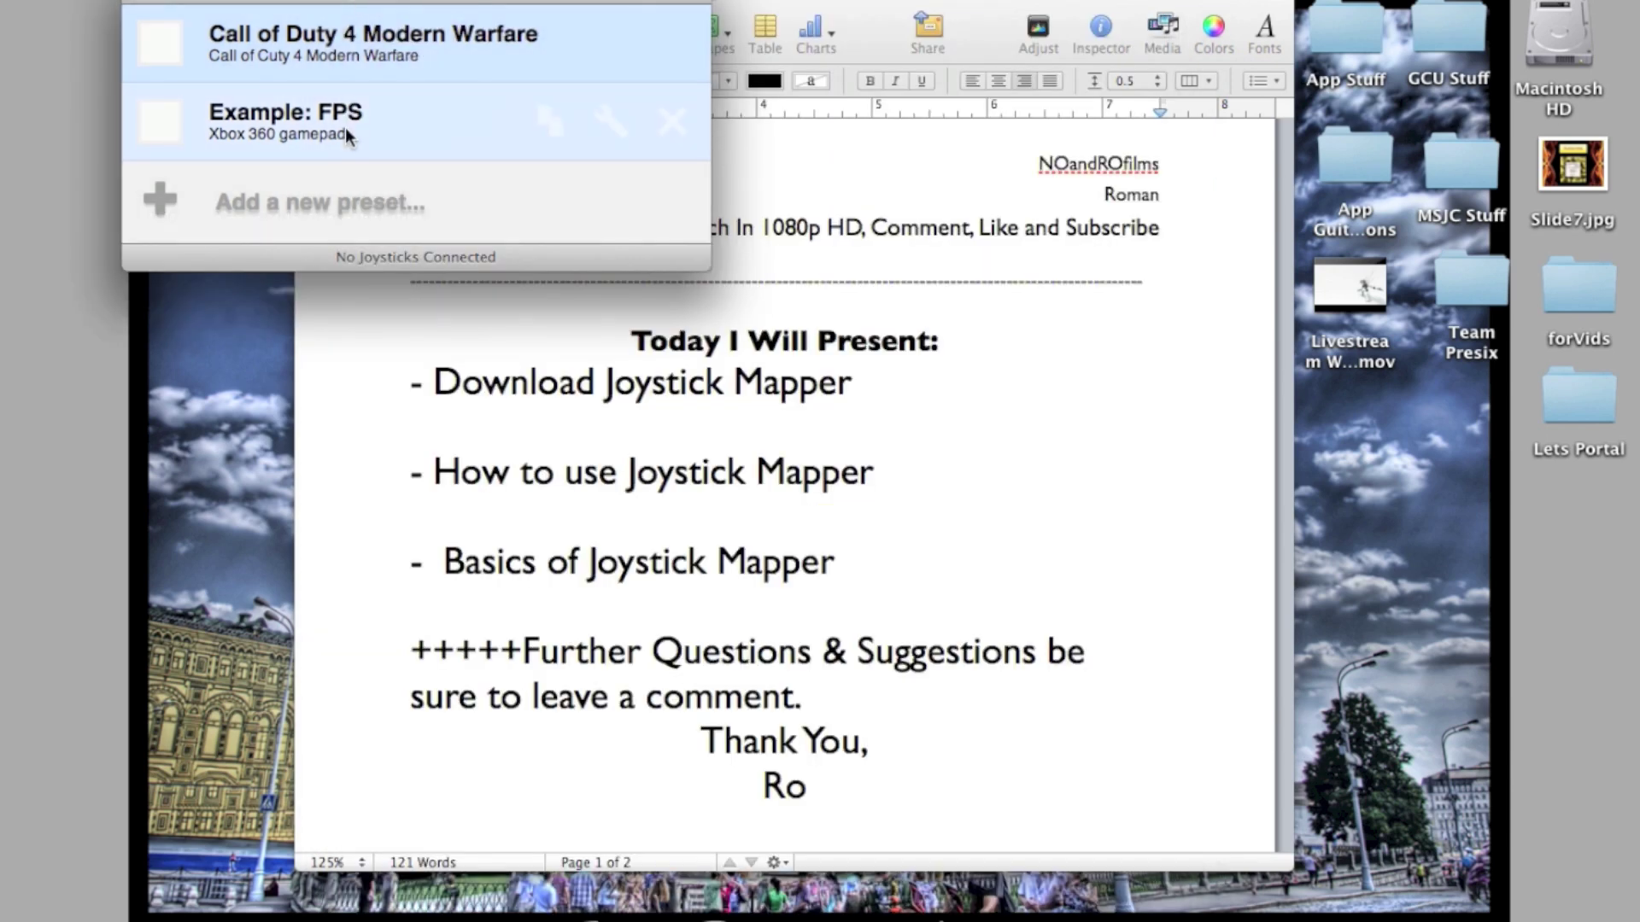
{"action": "left_click", "coordinate": [616, 137]}
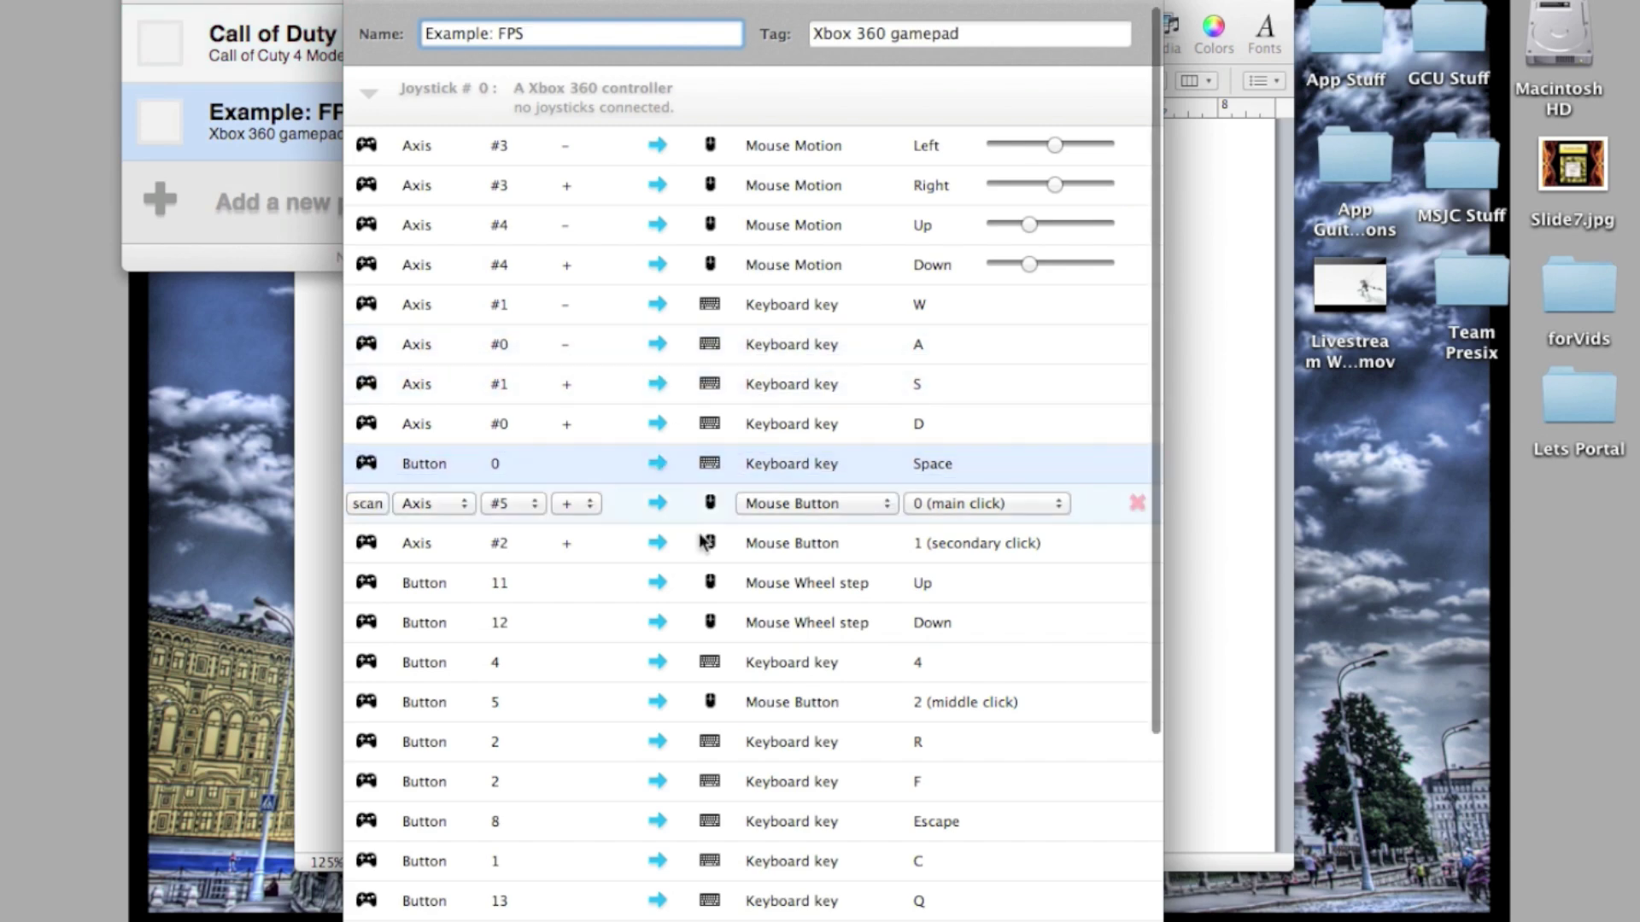
{"action": "scroll", "coordinate": [722, 696], "scroll_direction": "down", "scroll_amount": 5}
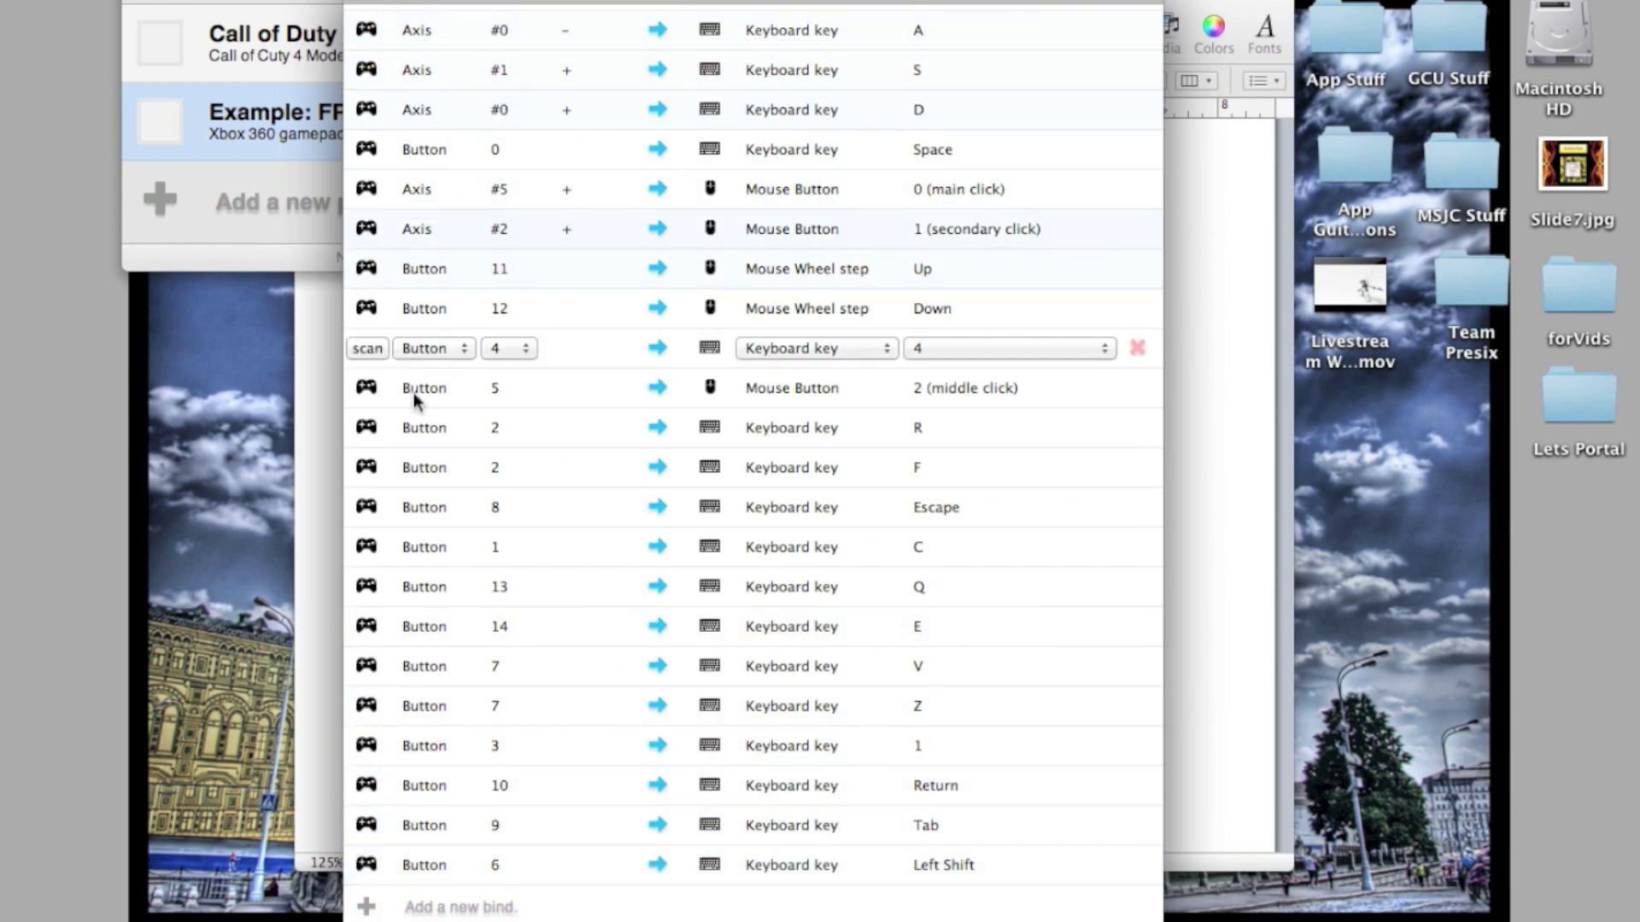
{"action": "left_click", "coordinate": [359, 4]}
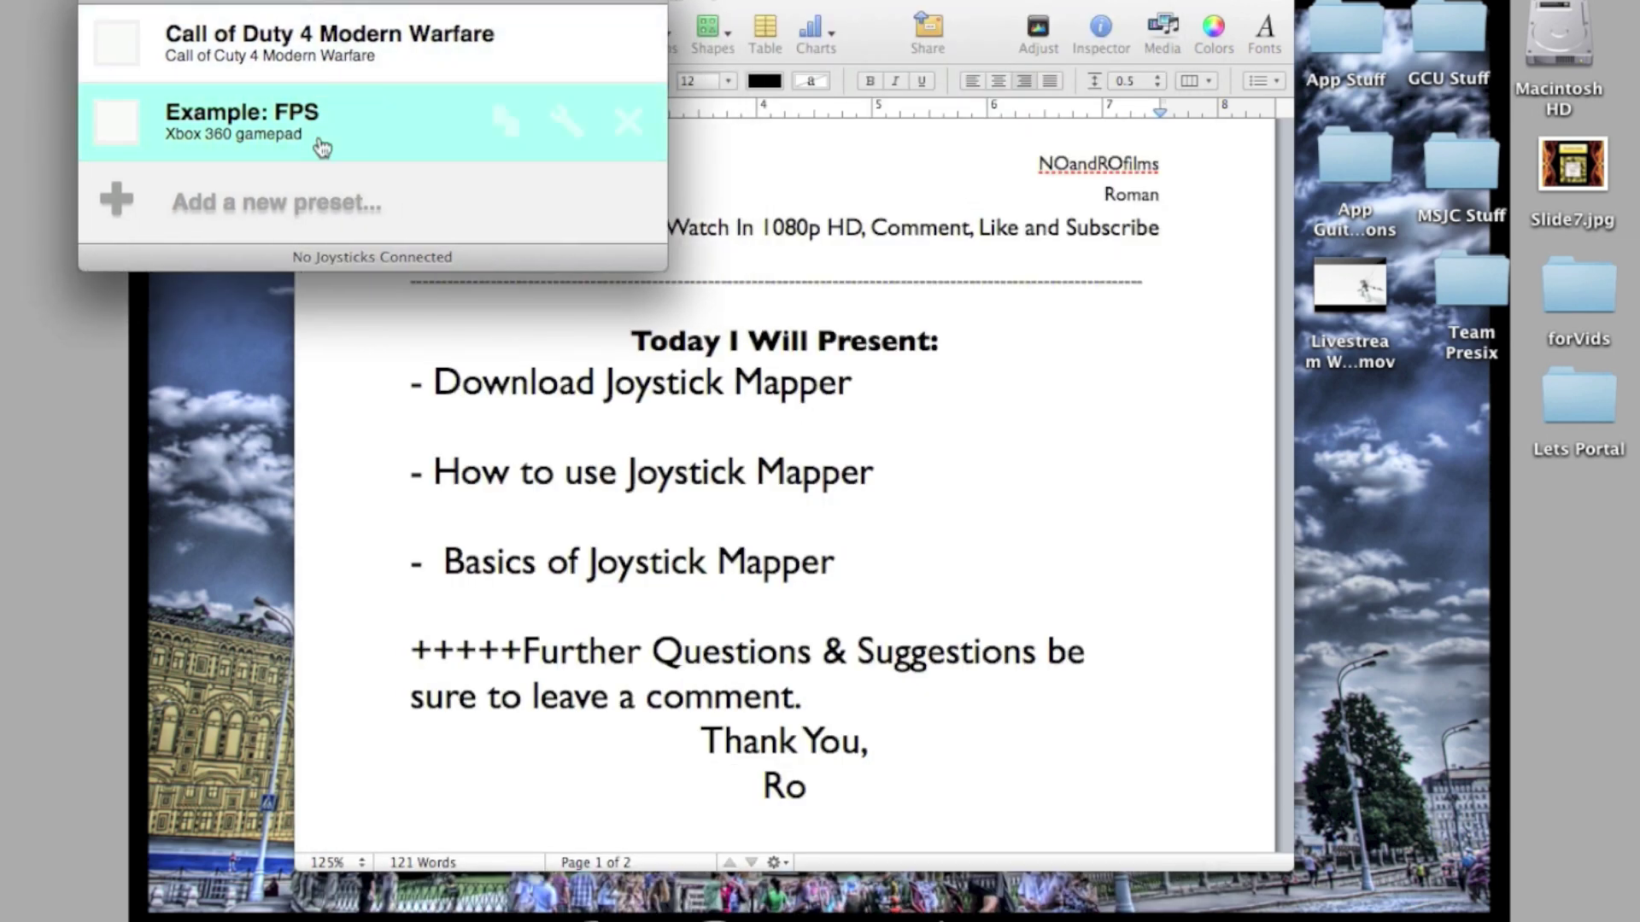
- Create a new preset named 'Call of Duty', tag it 'call of duty', and add Joystick #0
{"action": "left_click", "coordinate": [392, 211]}
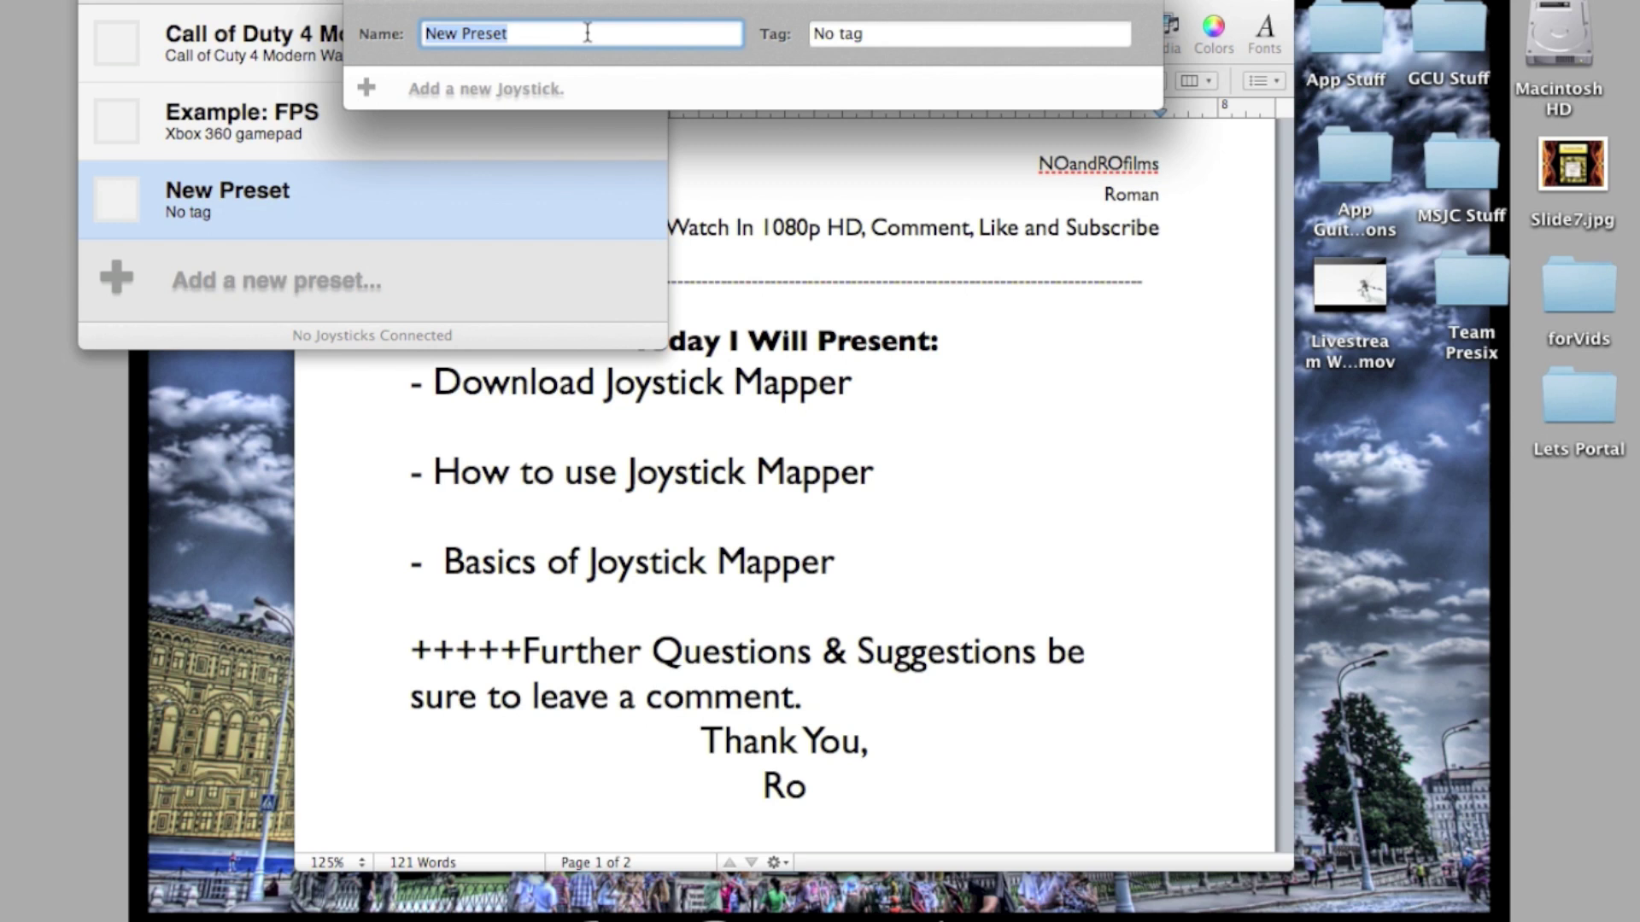
{"action": "type", "text": "Call of Duty"}
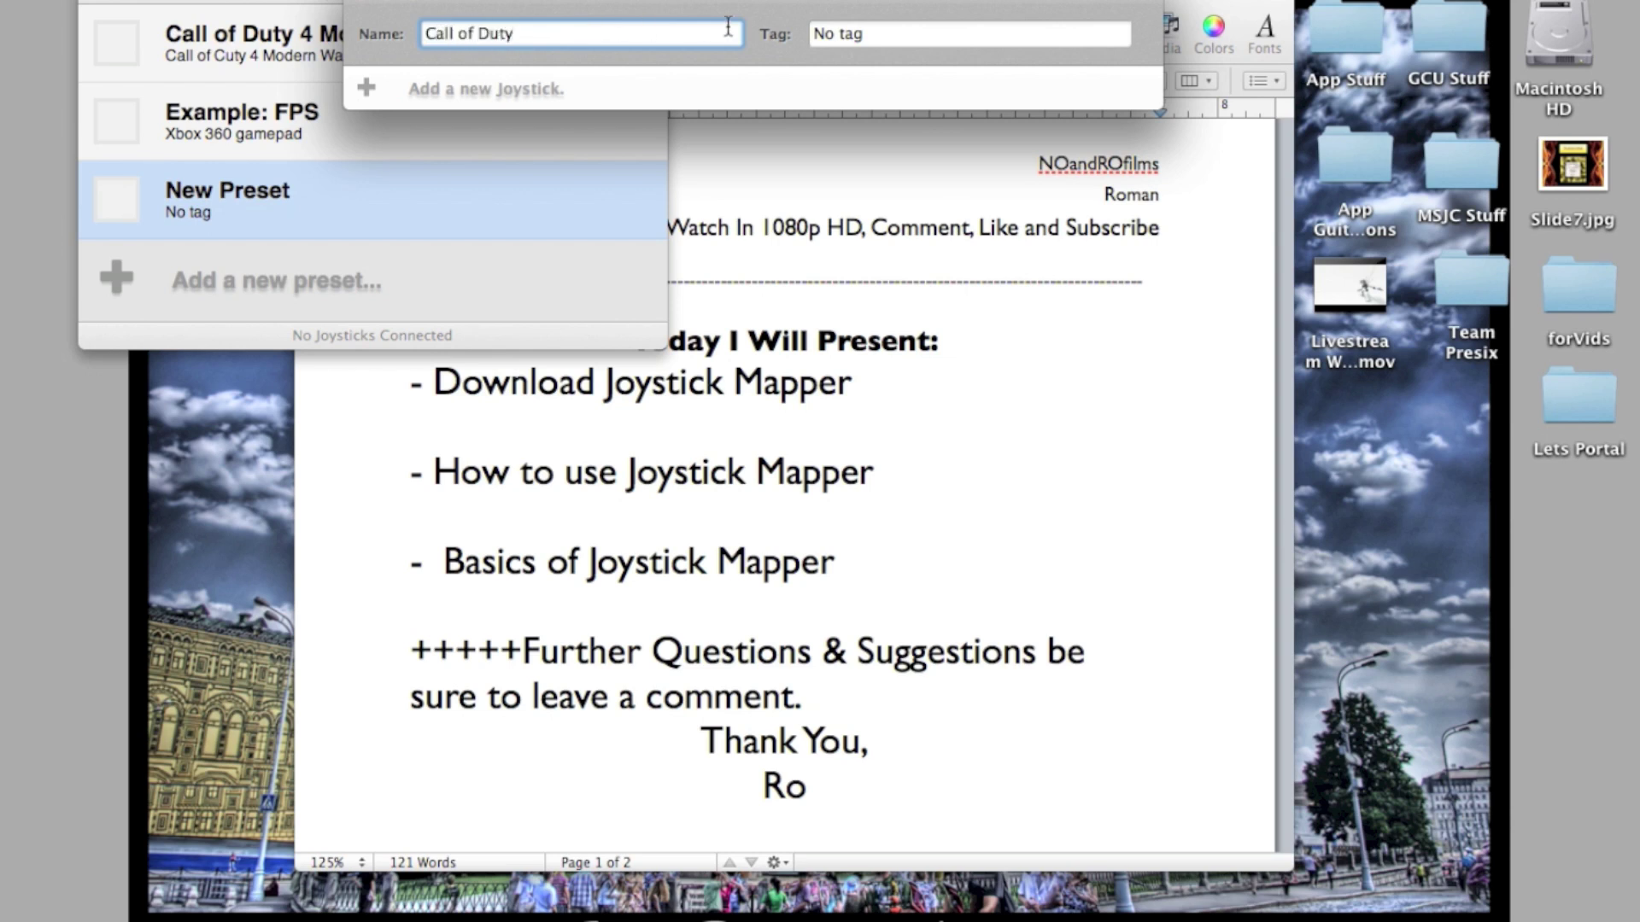
{"action": "left_click", "coordinate": [874, 34]}
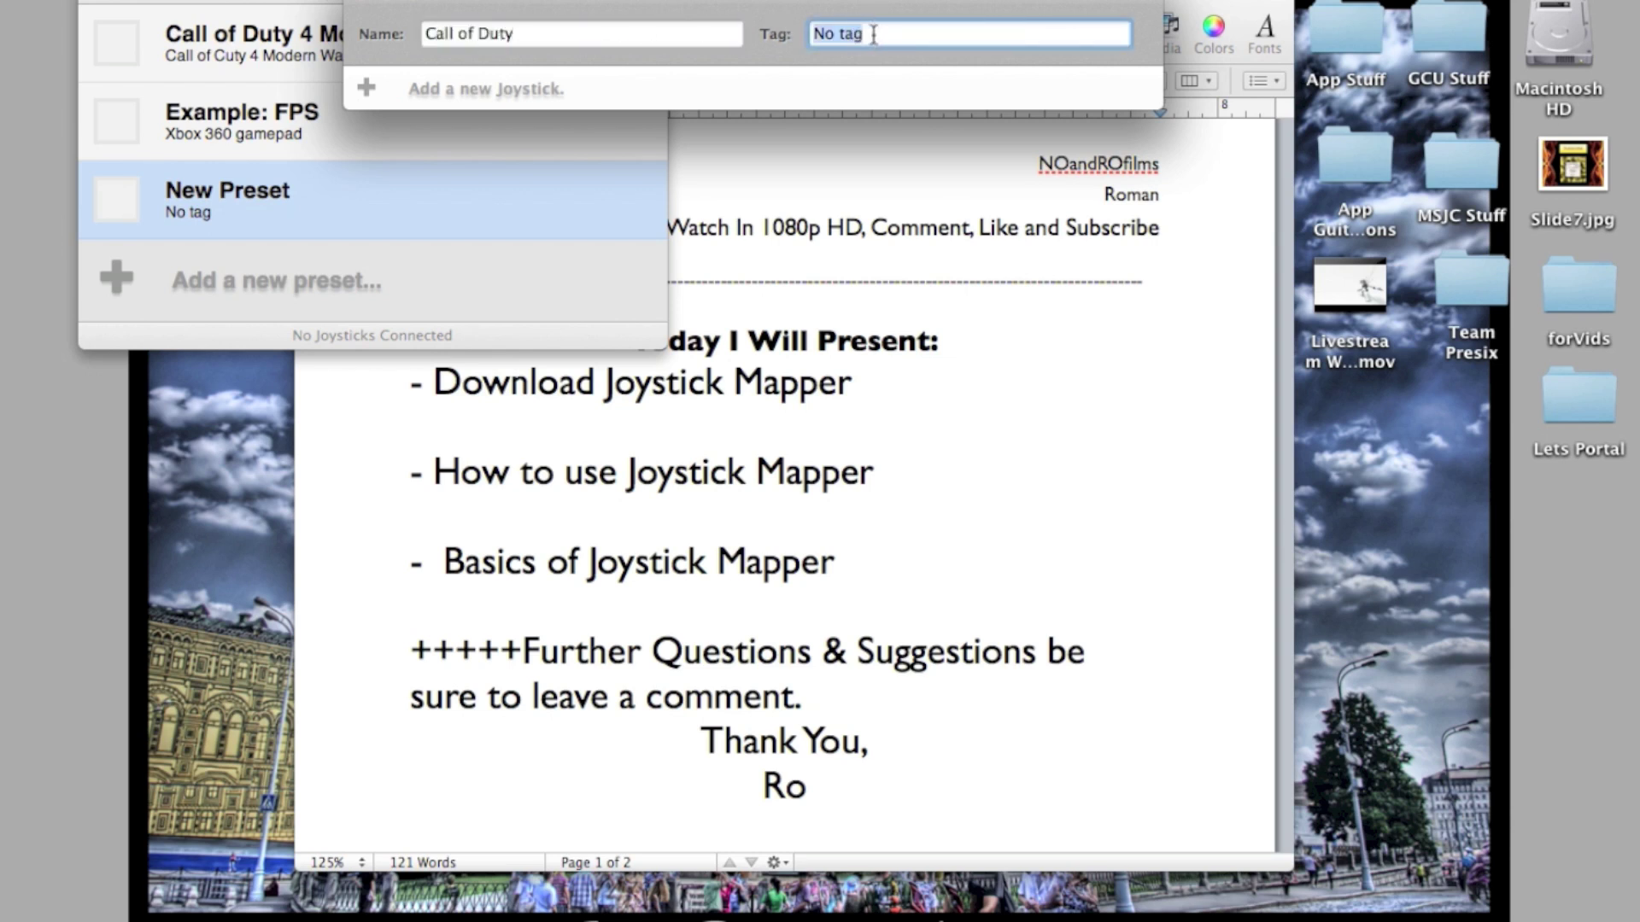
{"action": "type", "text": "cod call of duty"}
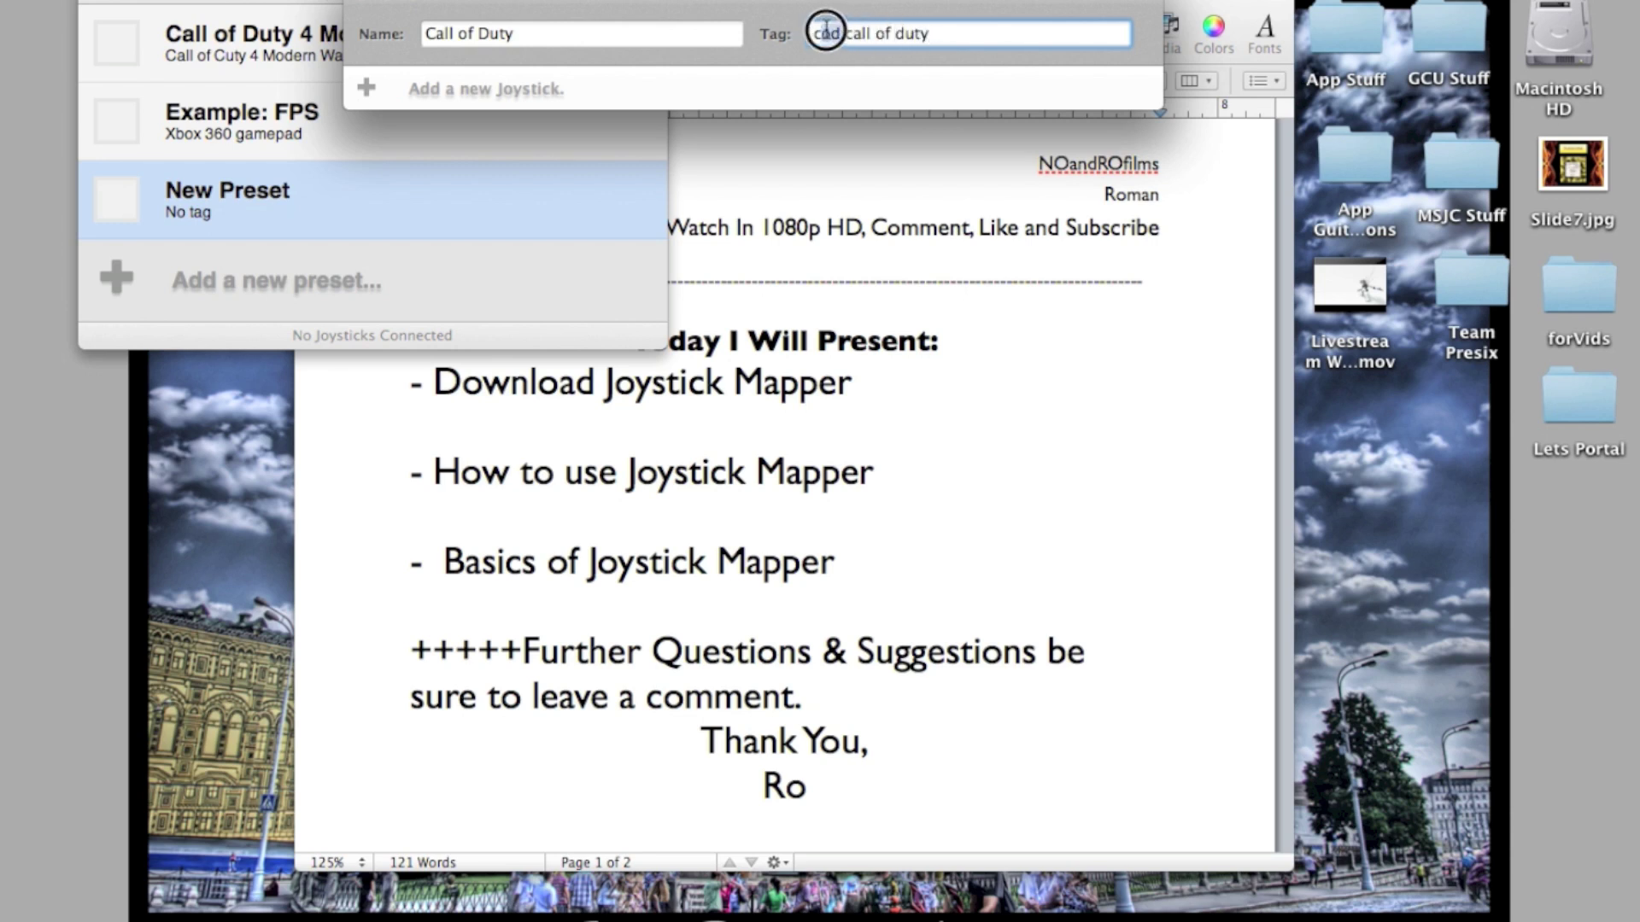
{"action": "left_click_drag", "start_coordinate": [849, 34], "coordinate": [803, 34]}
{"action": "key", "text": "BackSpace"}
{"action": "left_click", "coordinate": [574, 90]}
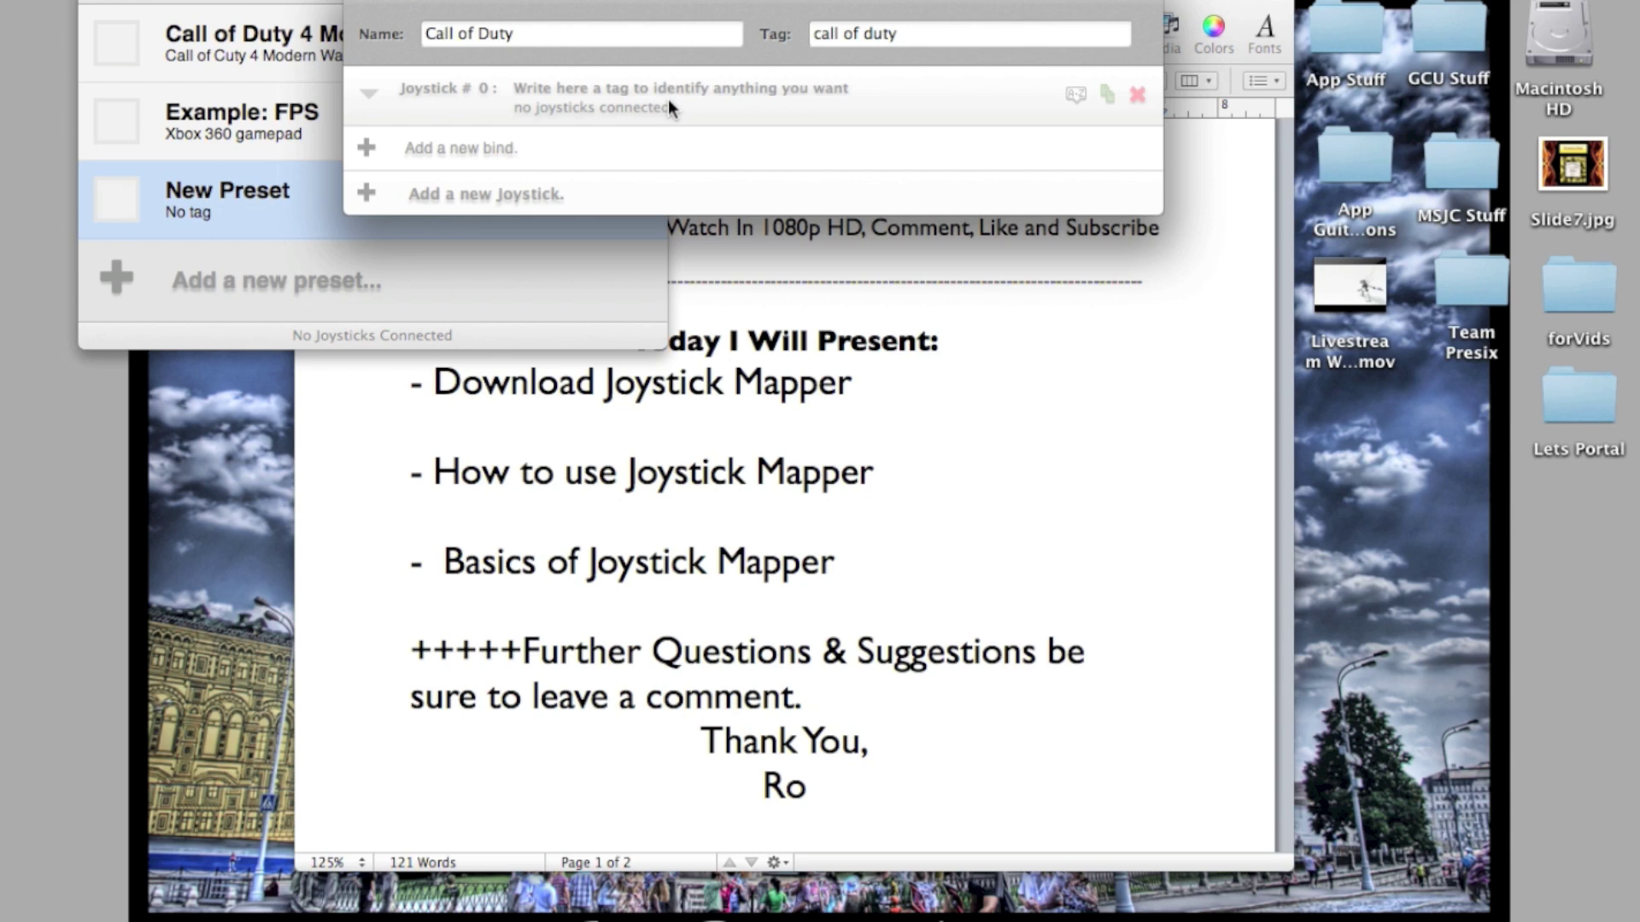
- On Joystick #0, add a bind with Button 0 input and Keyboard key output set to Space
{"action": "left_click", "coordinate": [724, 100]}
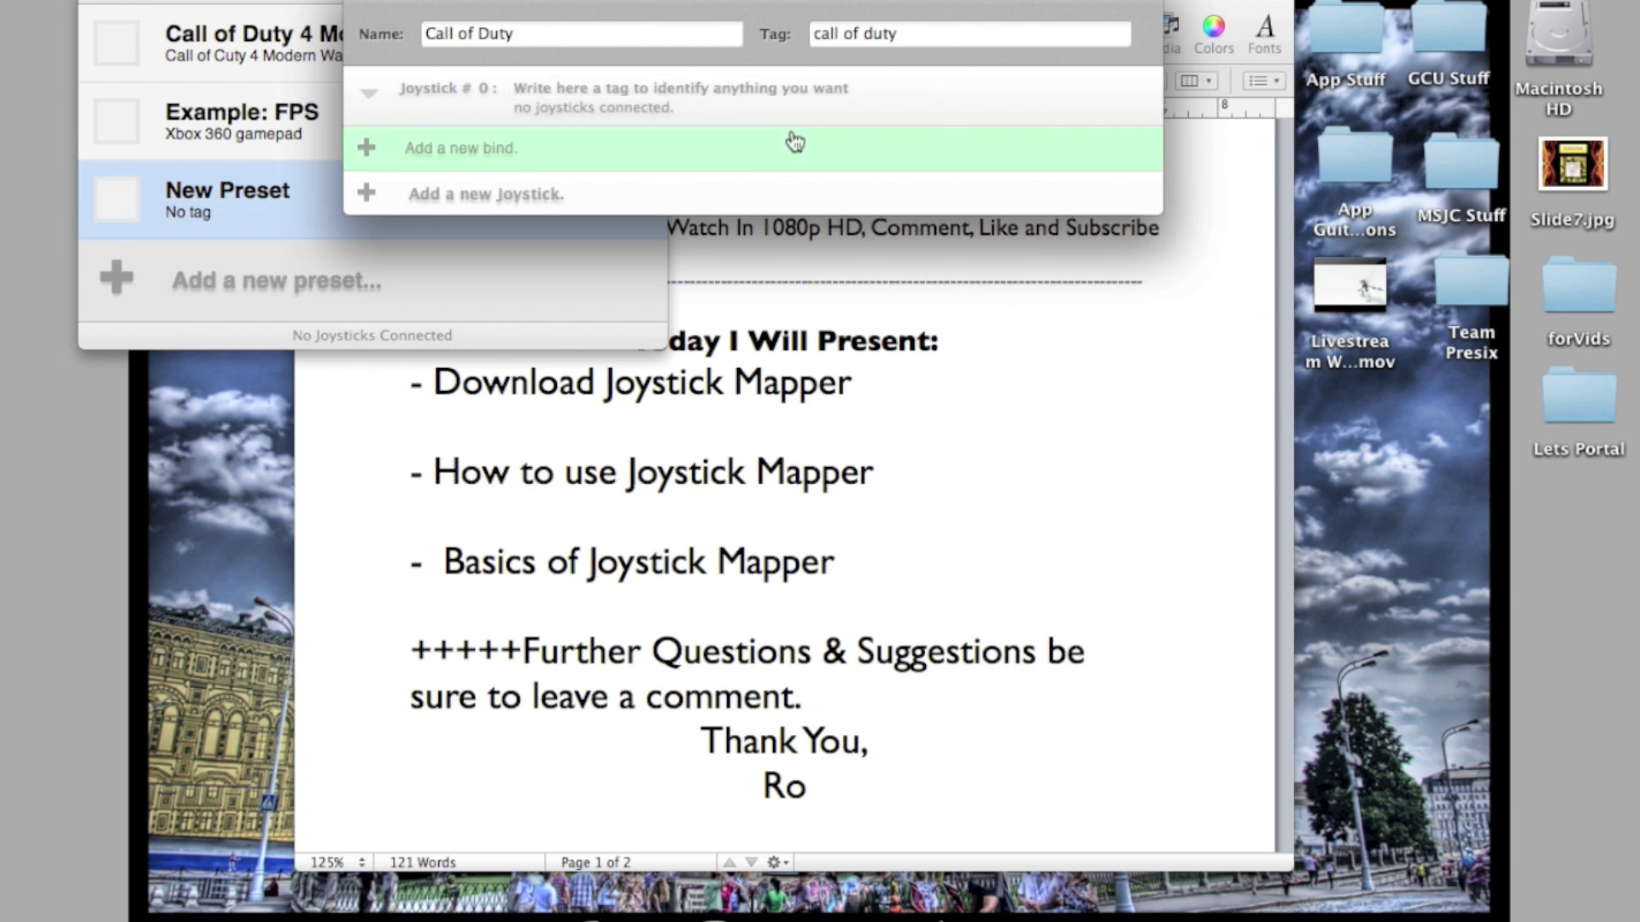
{"action": "left_click", "coordinate": [572, 154]}
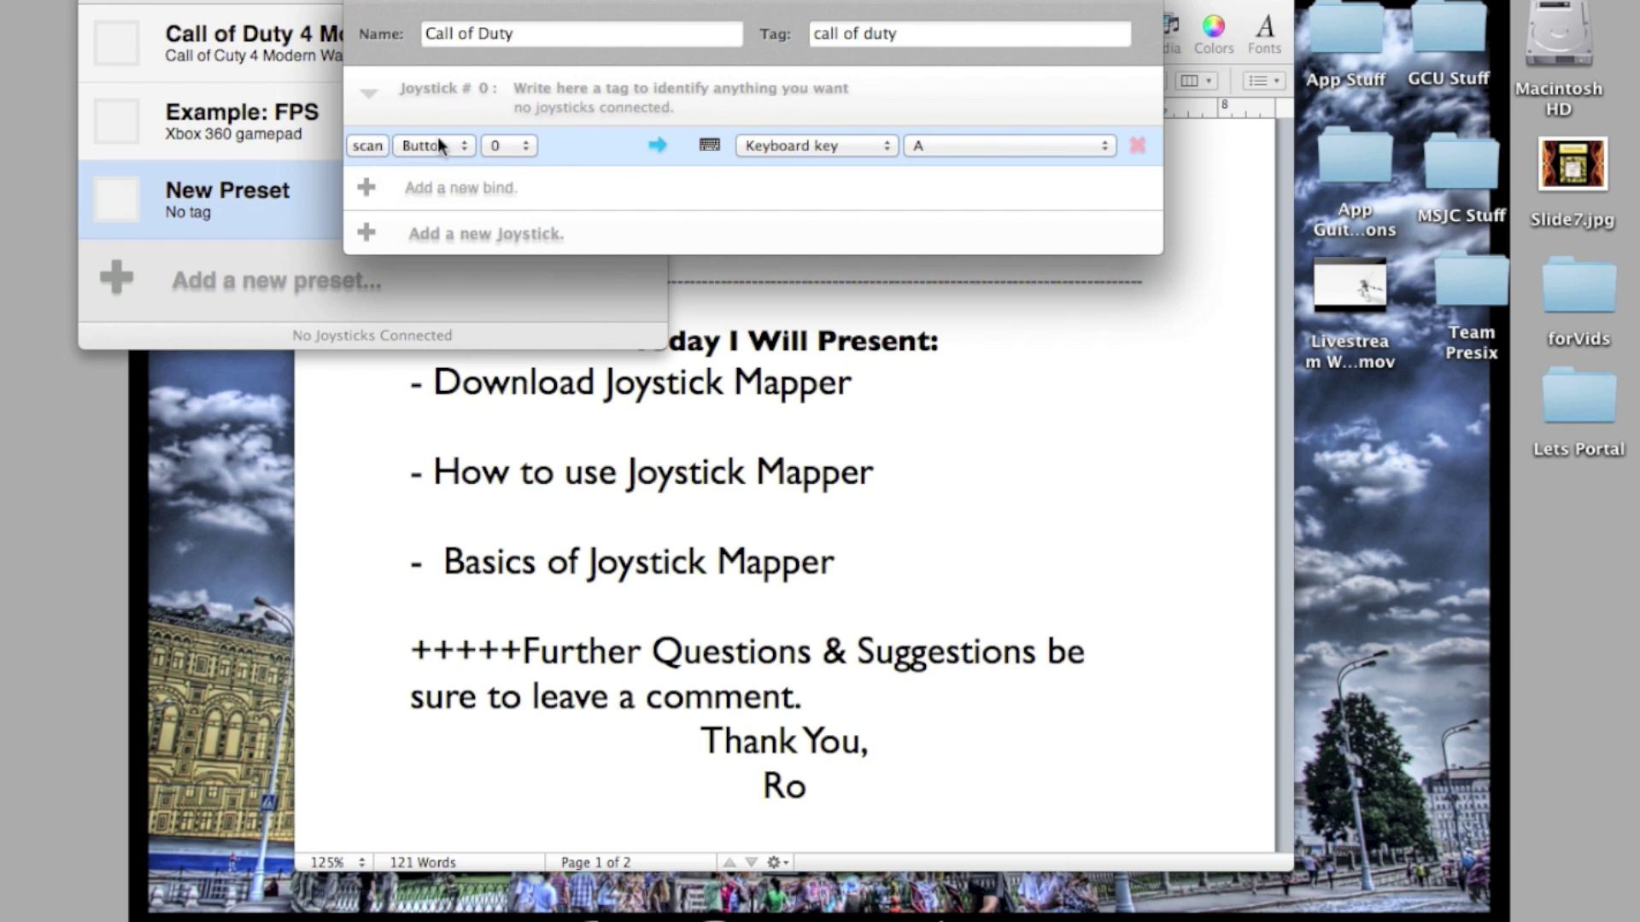
{"action": "left_click", "coordinate": [854, 146]}
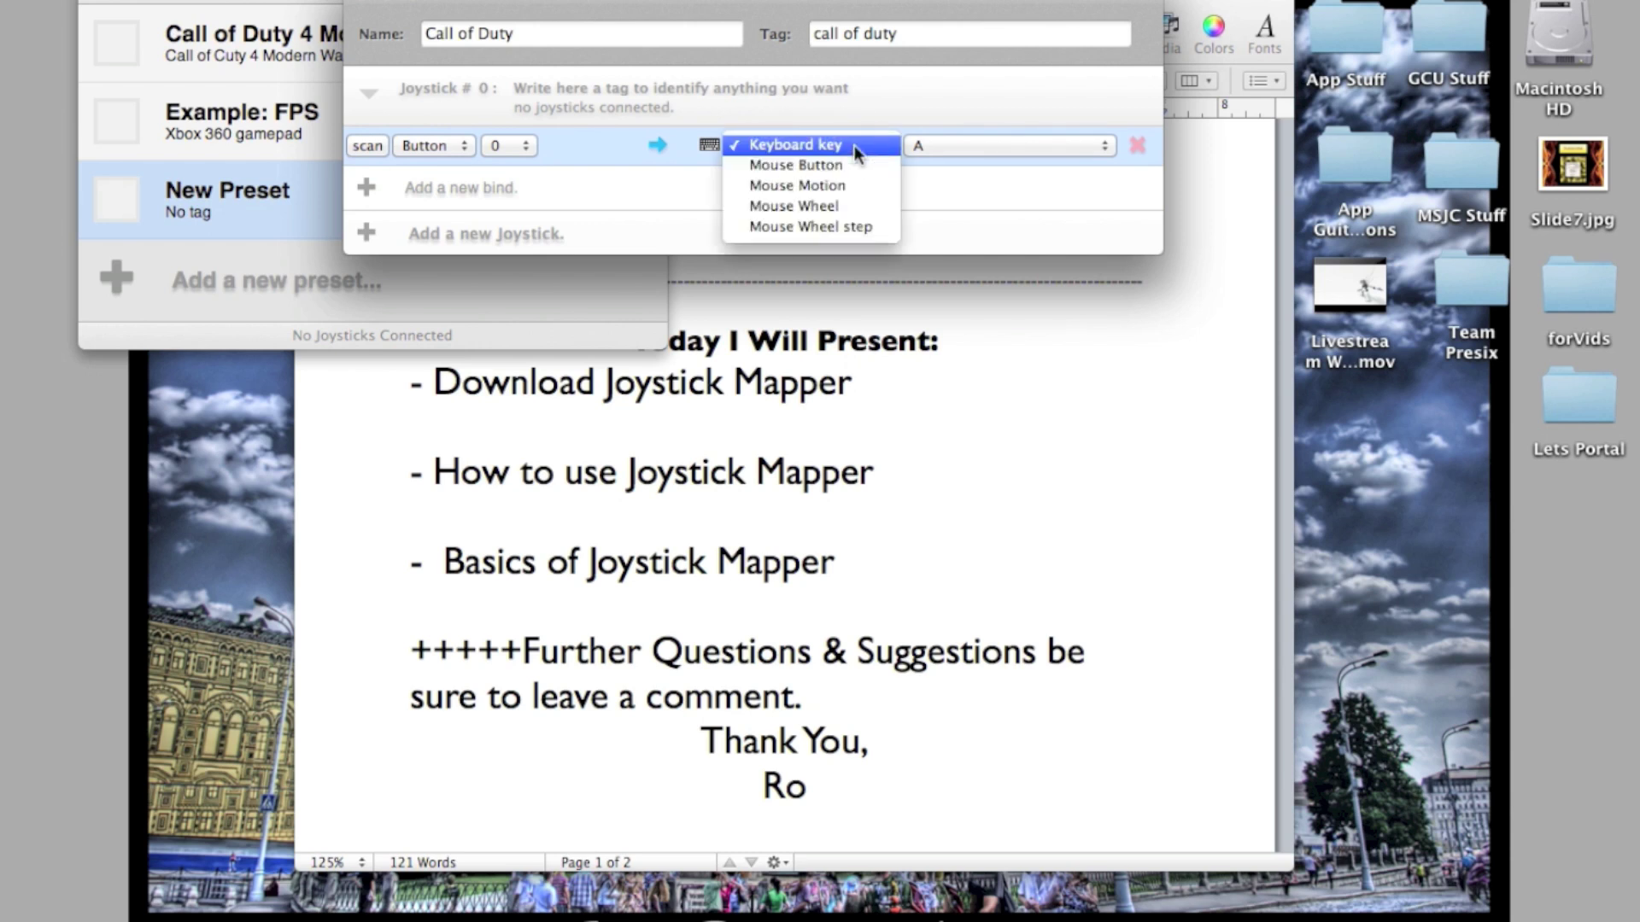
{"action": "left_click", "coordinate": [844, 142]}
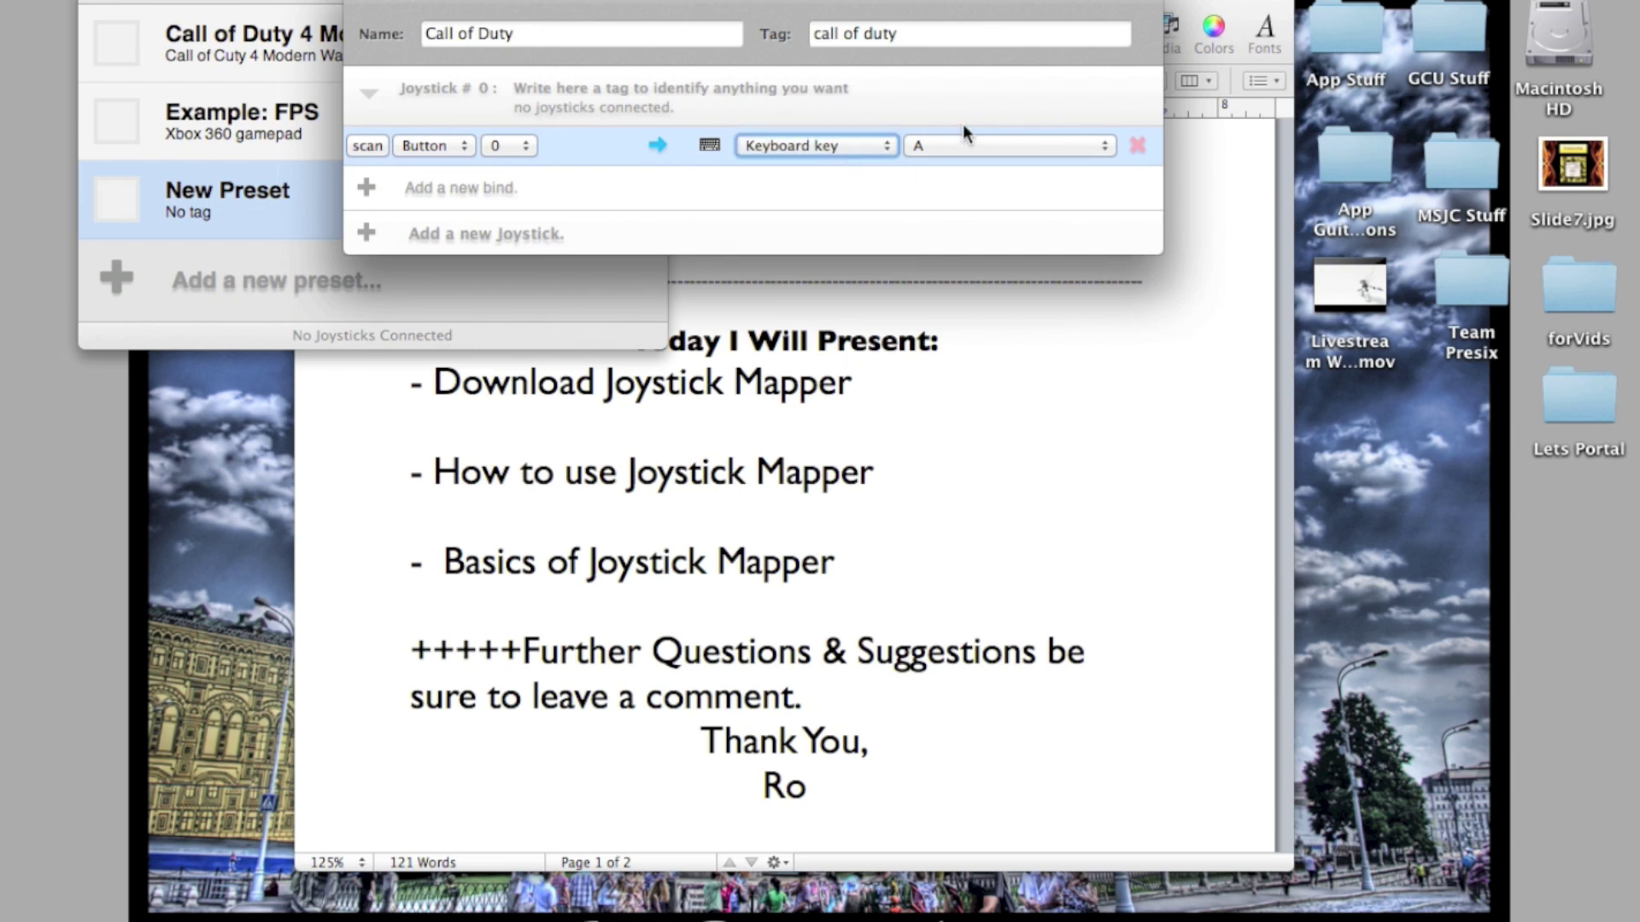
{"action": "left_click", "coordinate": [878, 146]}
{"action": "left_click", "coordinate": [878, 145]}
{"action": "left_click", "coordinate": [875, 147]}
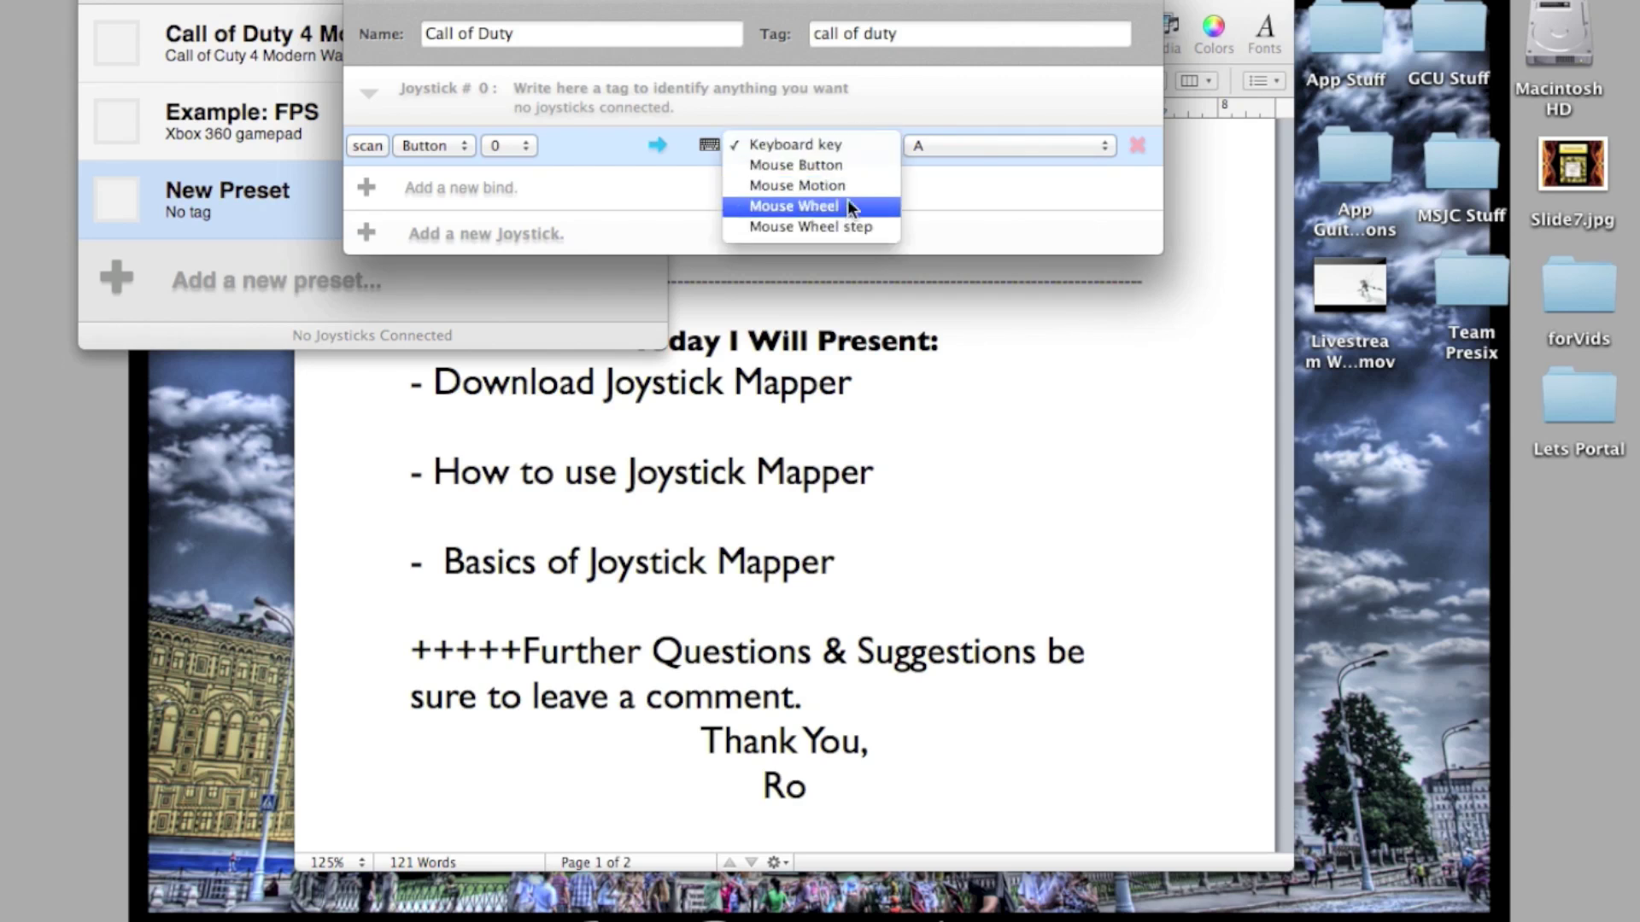
{"action": "left_click", "coordinate": [847, 149]}
{"action": "left_click", "coordinate": [931, 147]}
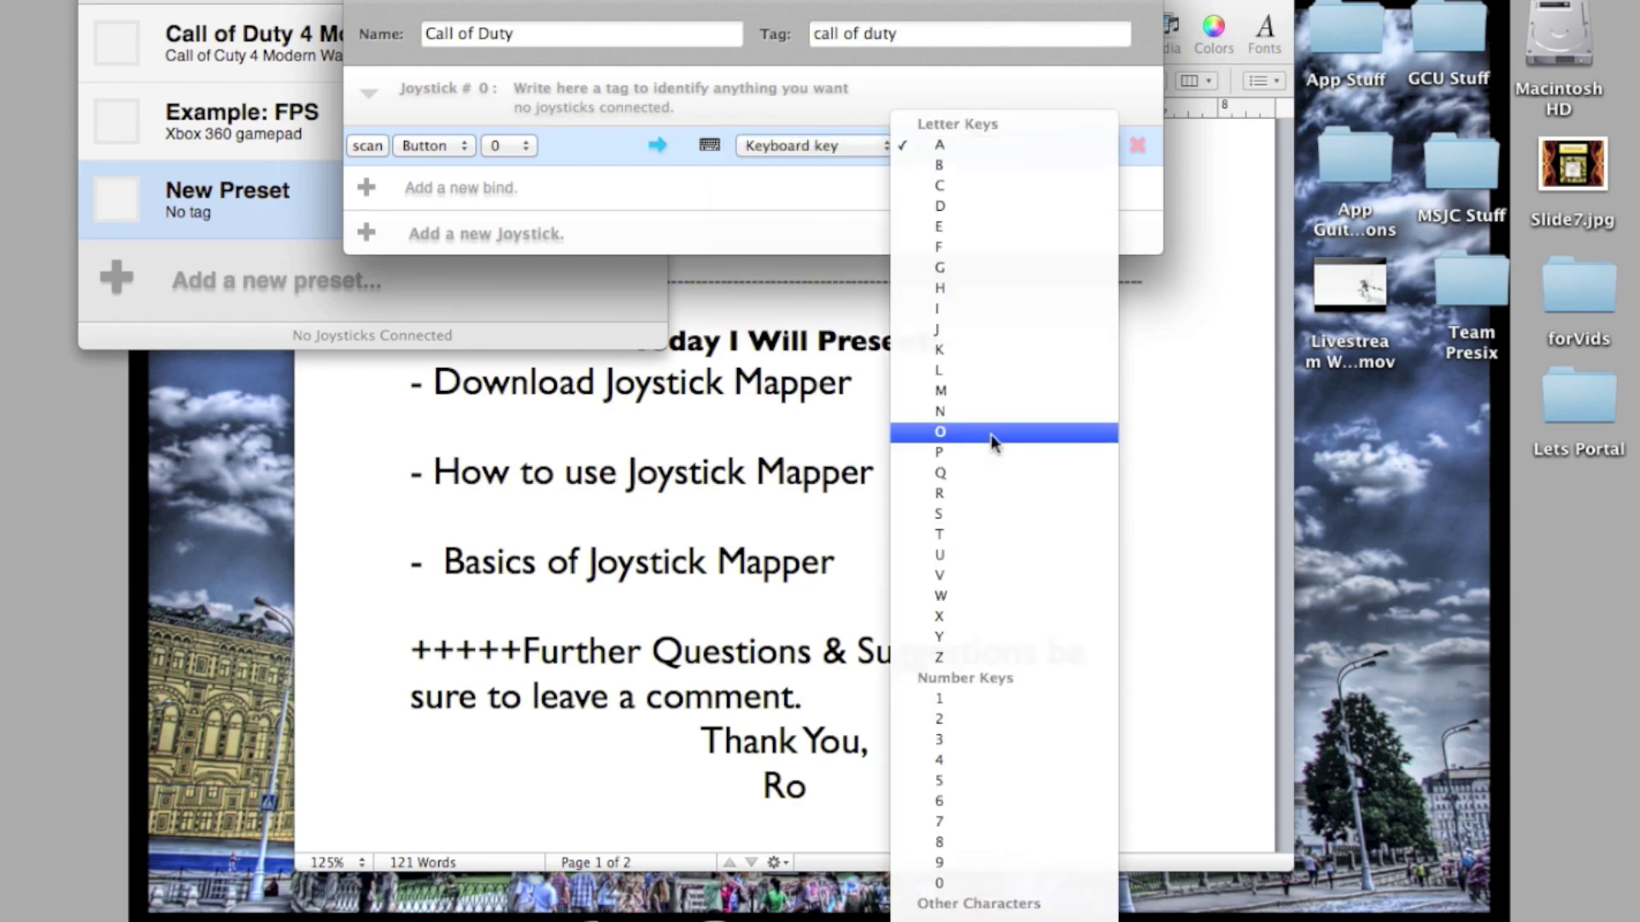
{"action": "scroll", "coordinate": [991, 434], "scroll_direction": "down", "scroll_amount": 10}
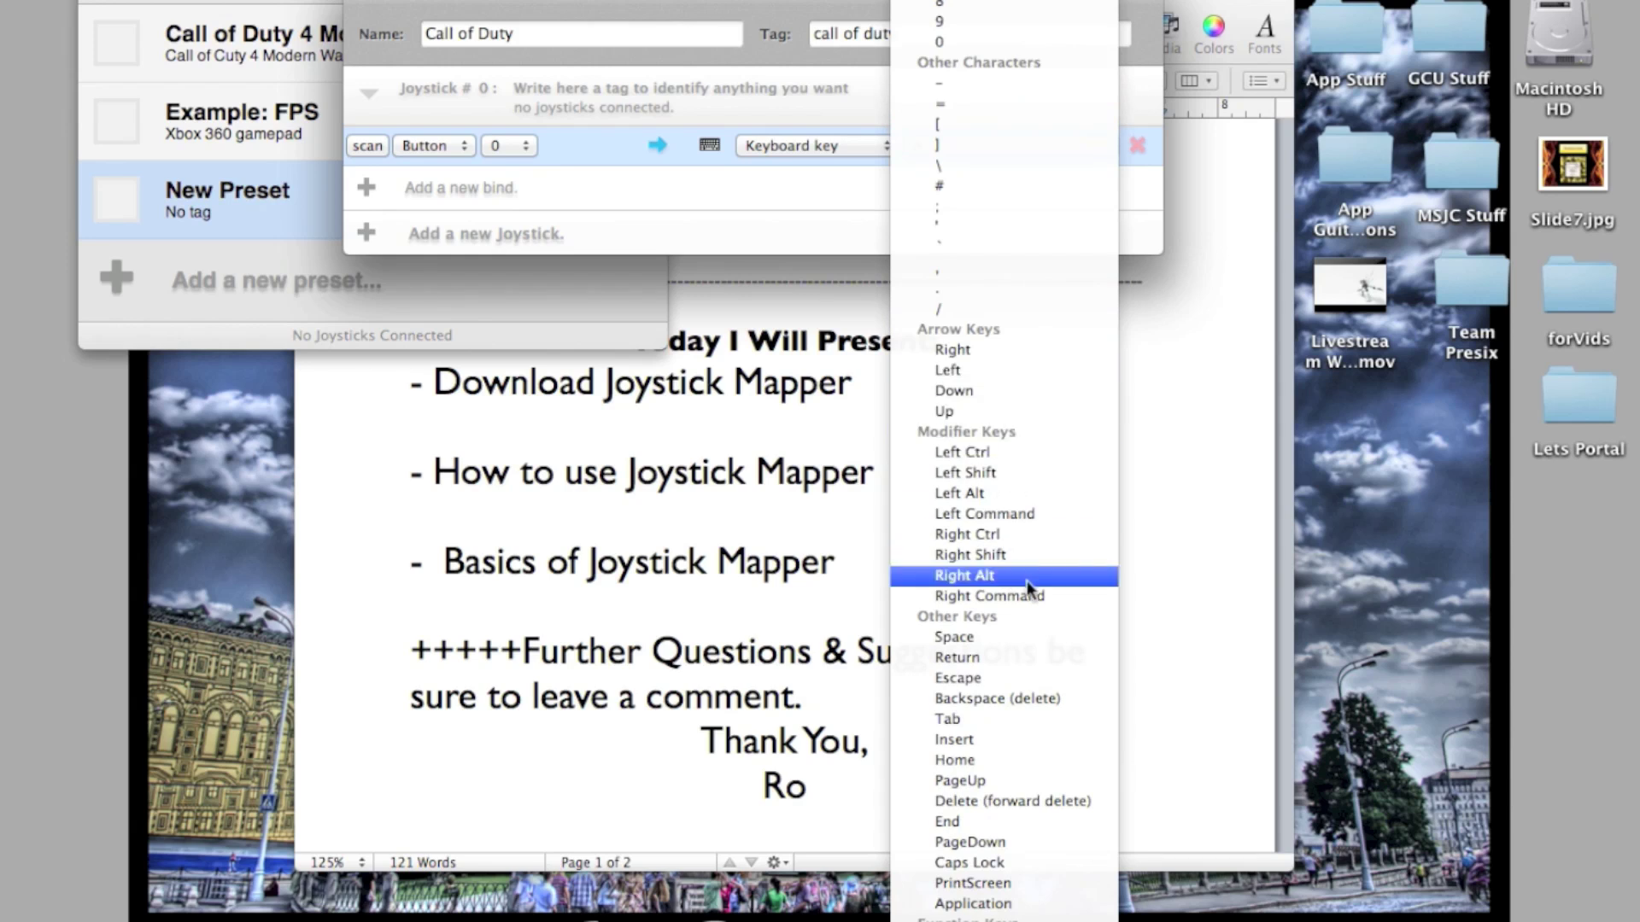
{"action": "scroll", "coordinate": [1035, 564], "scroll_direction": "down", "scroll_amount": 5}
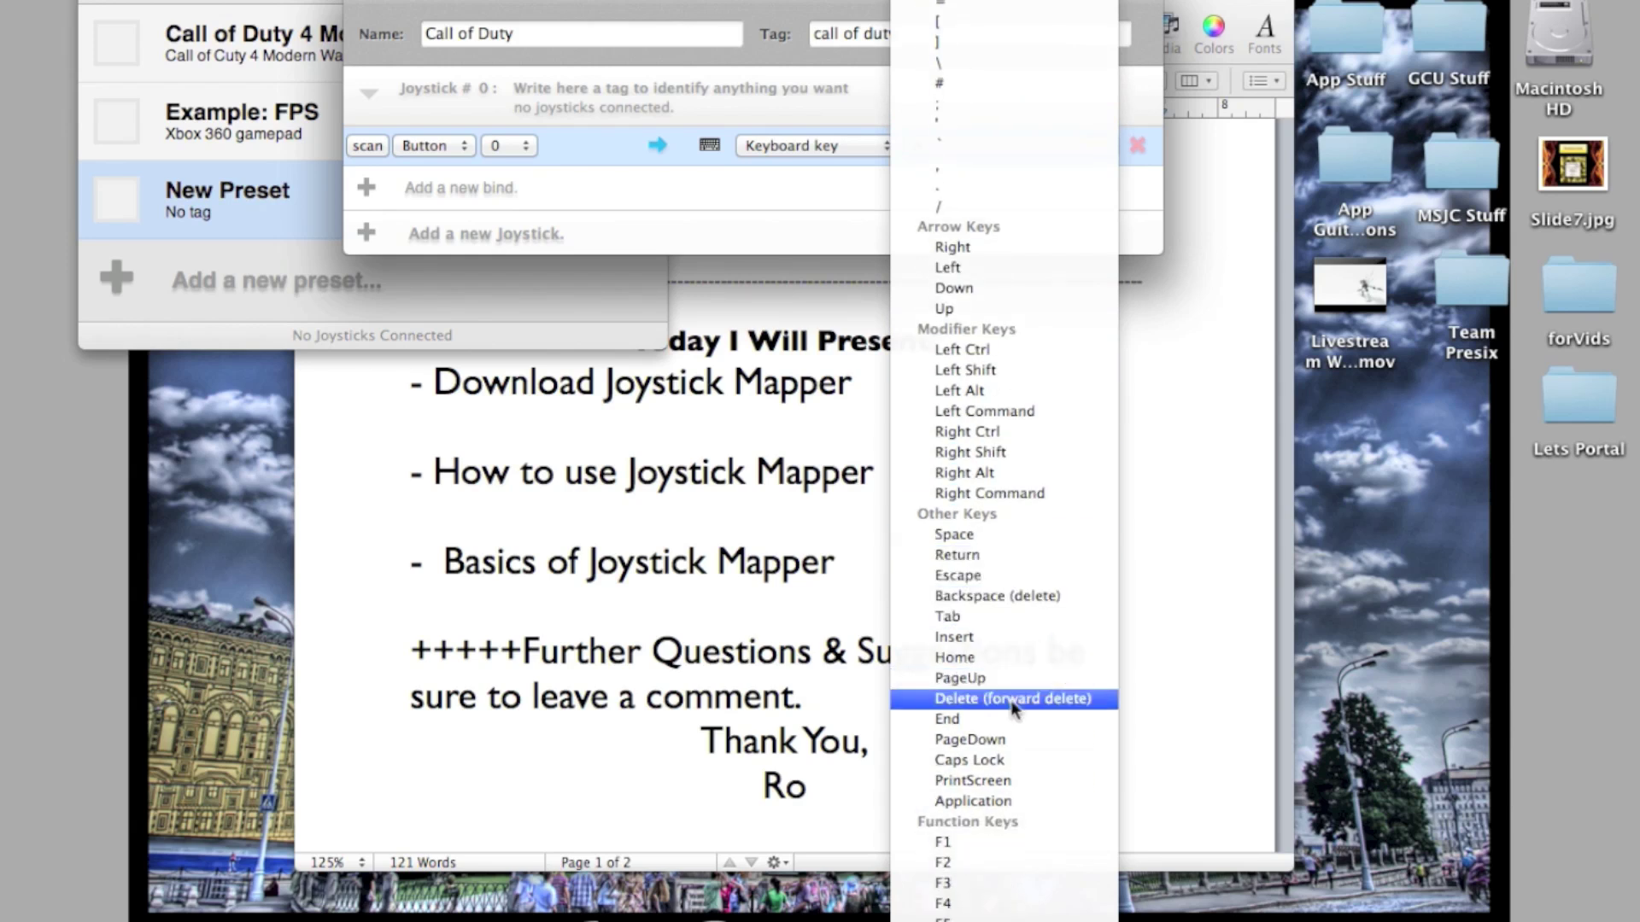
{"action": "left_click", "coordinate": [992, 535]}
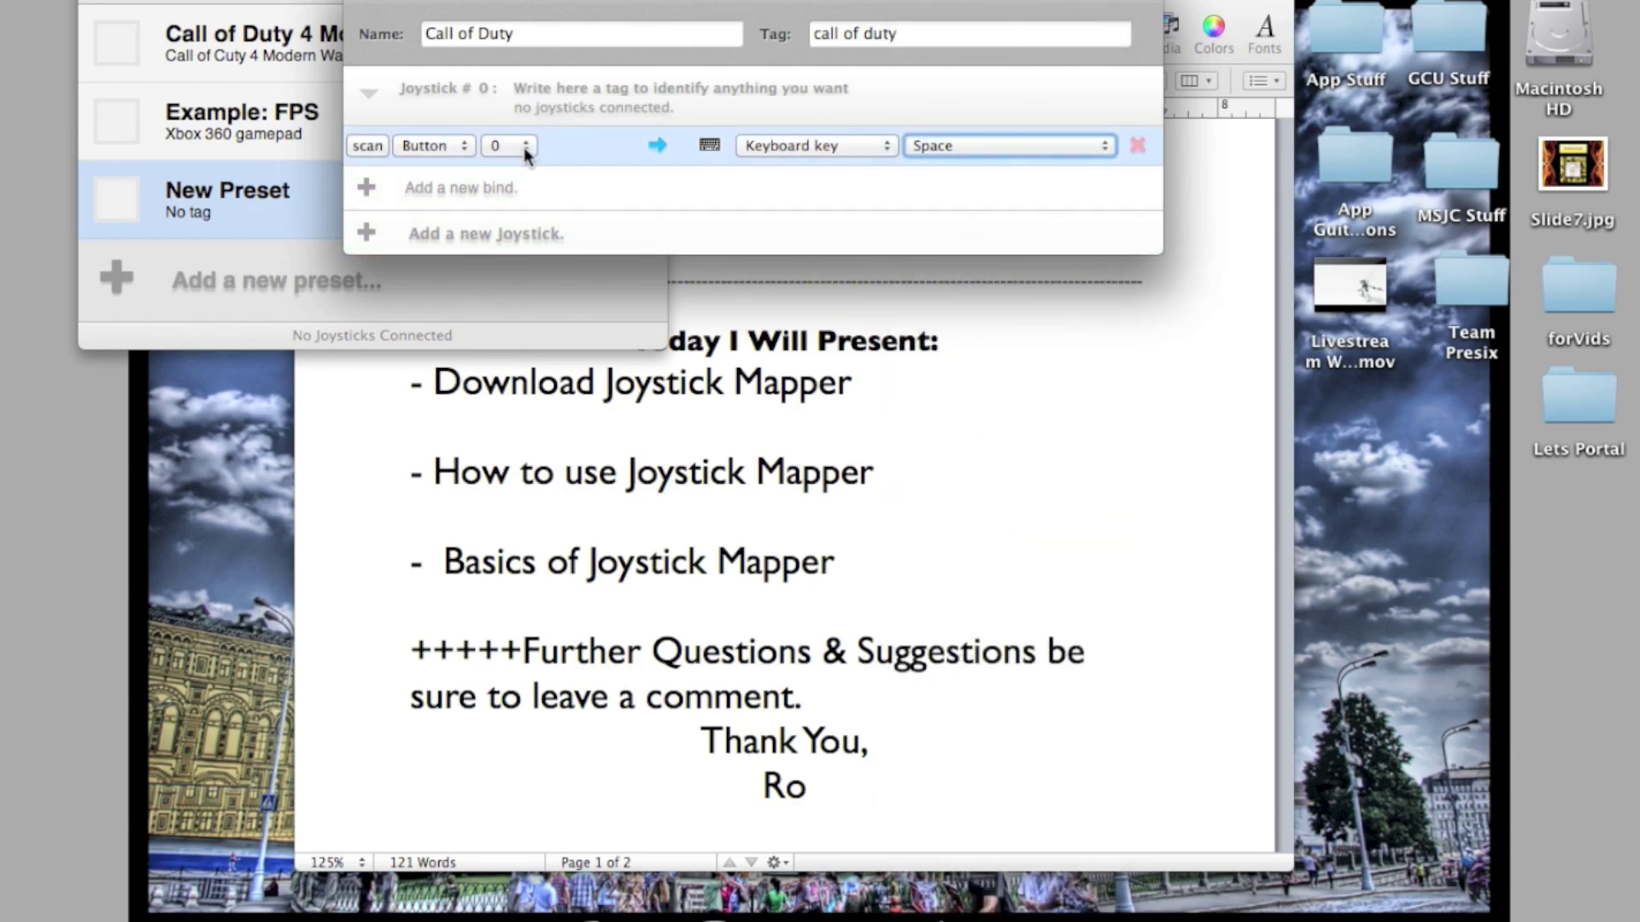
- Scan for the Afterglow gamepad, keep input type Button and number 0, and finish the Space bind
{"action": "left_click", "coordinate": [380, 152]}
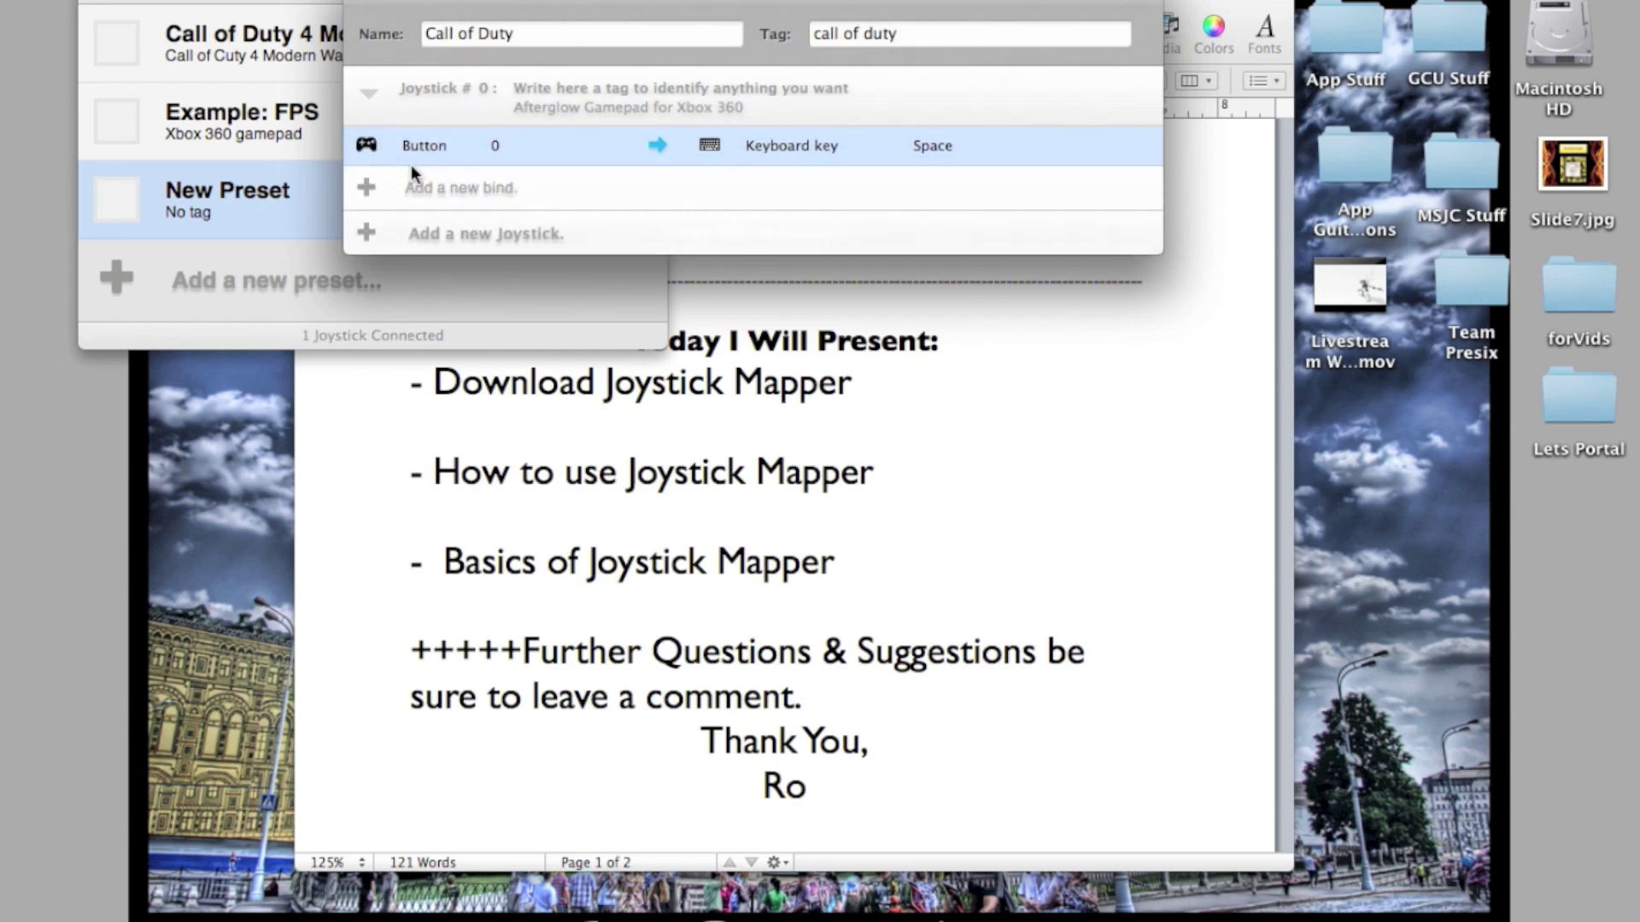
{"action": "mouse_move", "coordinate": [412, 158]}
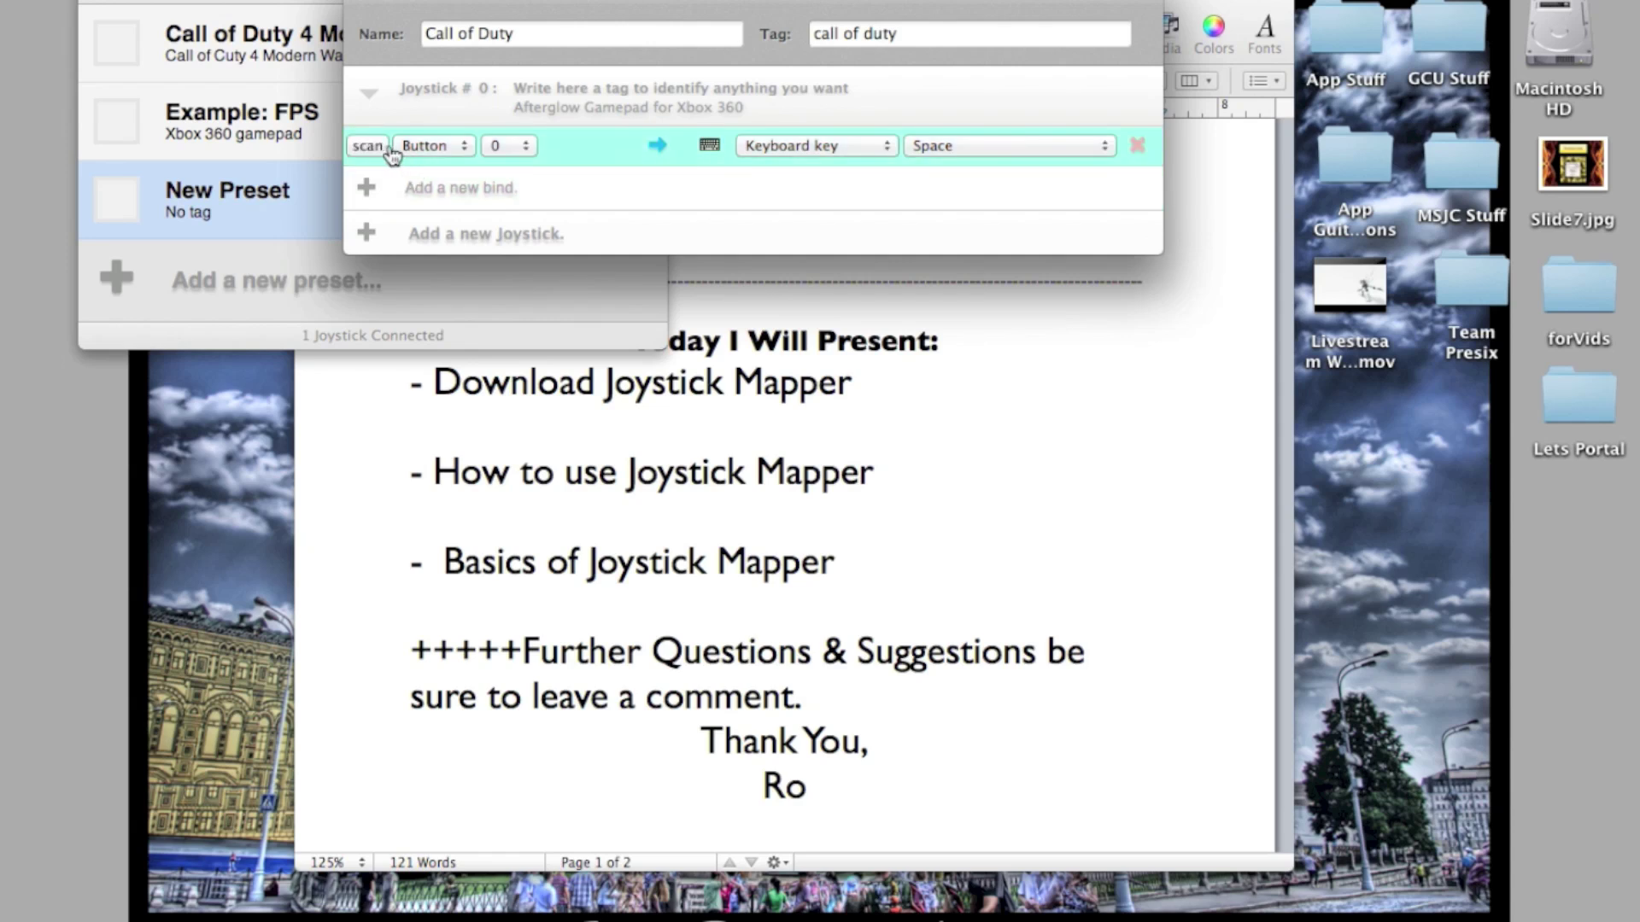
{"action": "left_click", "coordinate": [505, 146]}
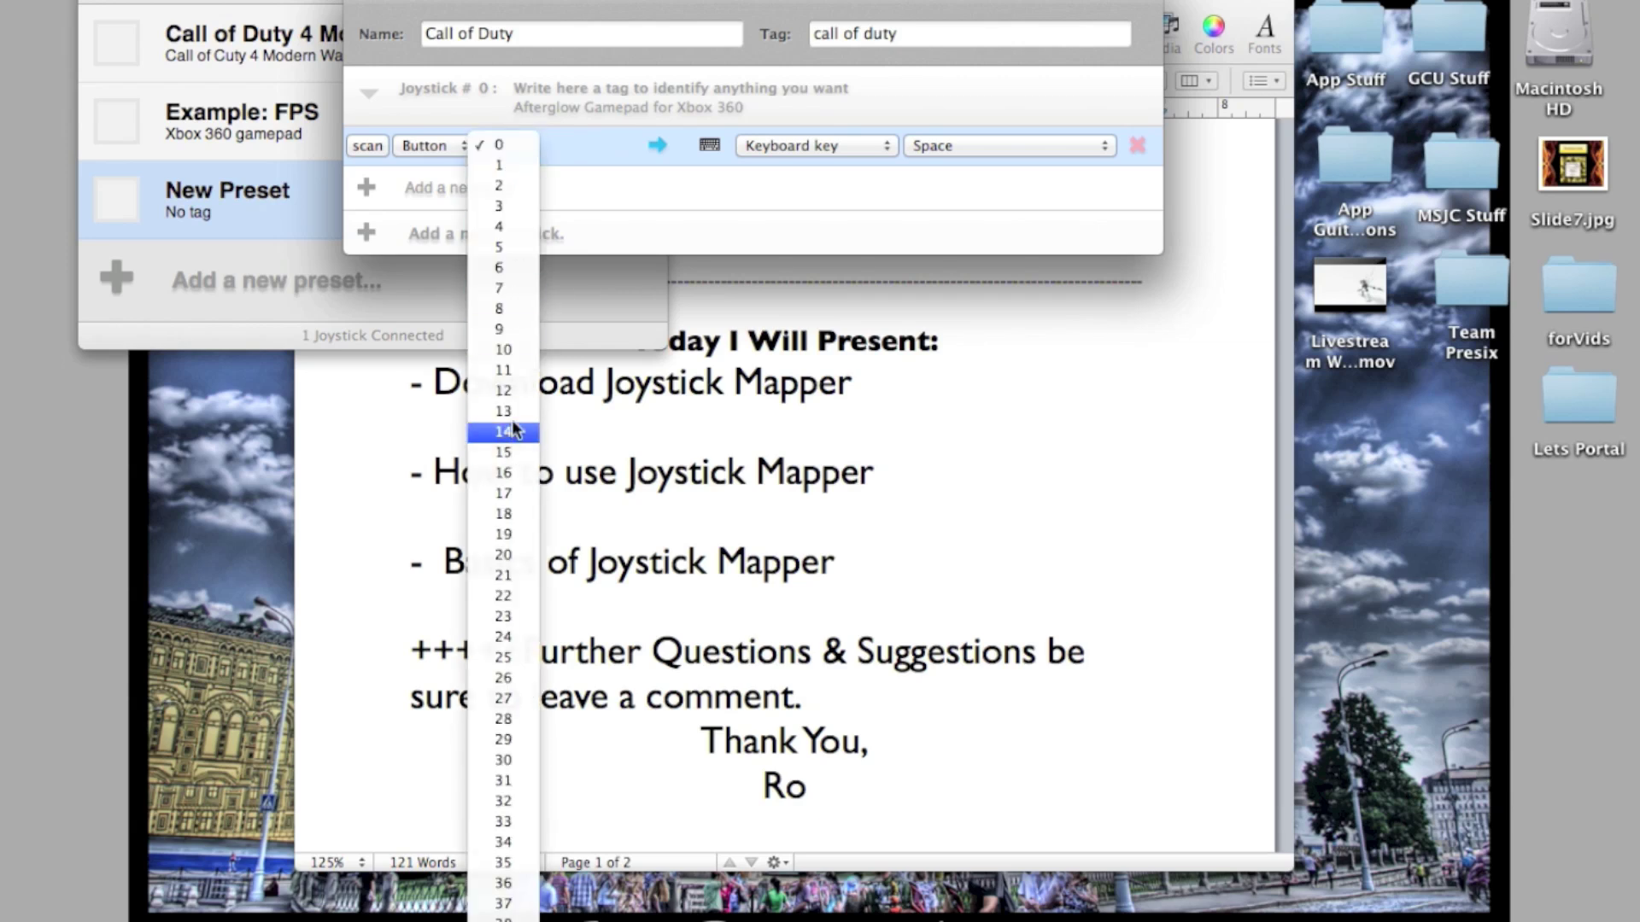
{"action": "scroll", "coordinate": [494, 598], "scroll_direction": "down", "scroll_amount": 3}
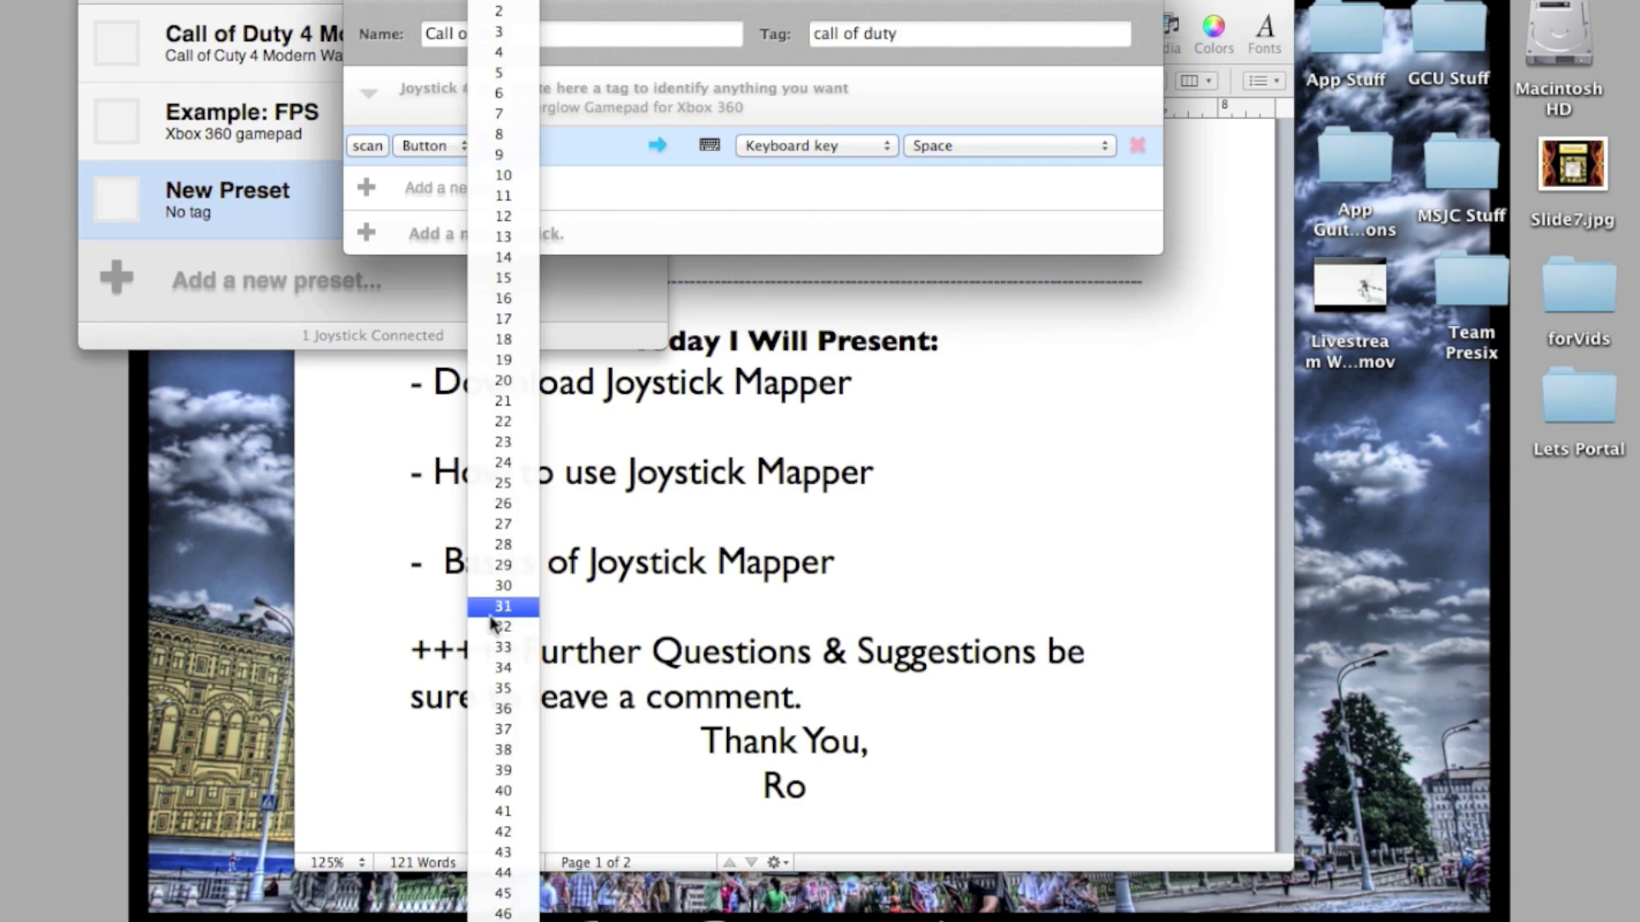
{"action": "left_click", "coordinate": [647, 205]}
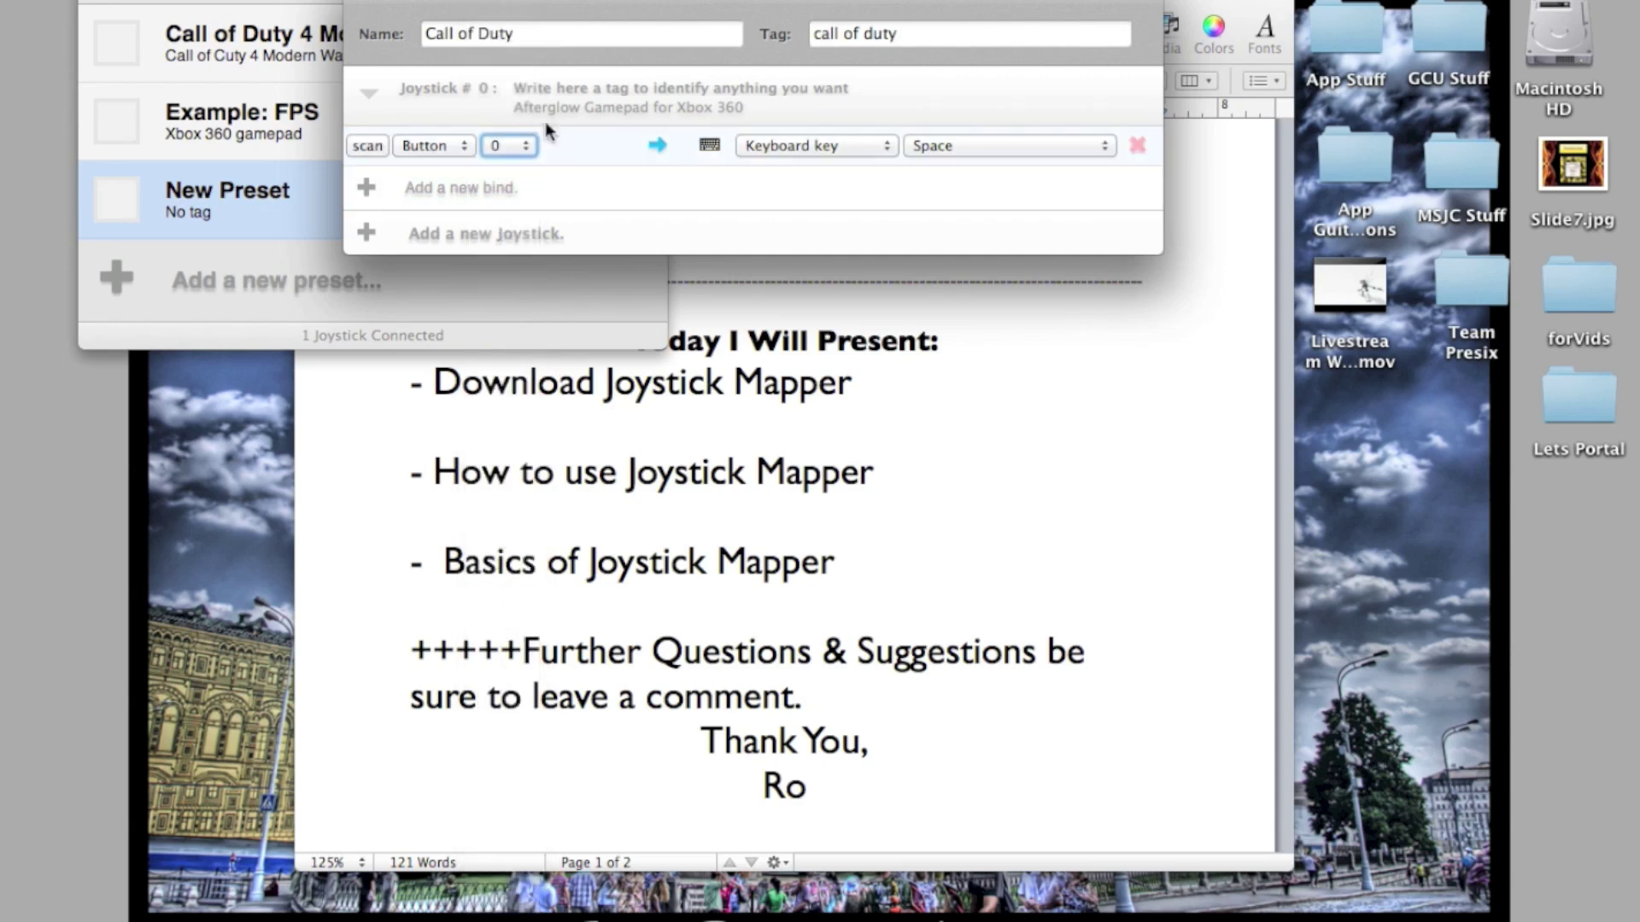
{"action": "left_click", "coordinate": [469, 149]}
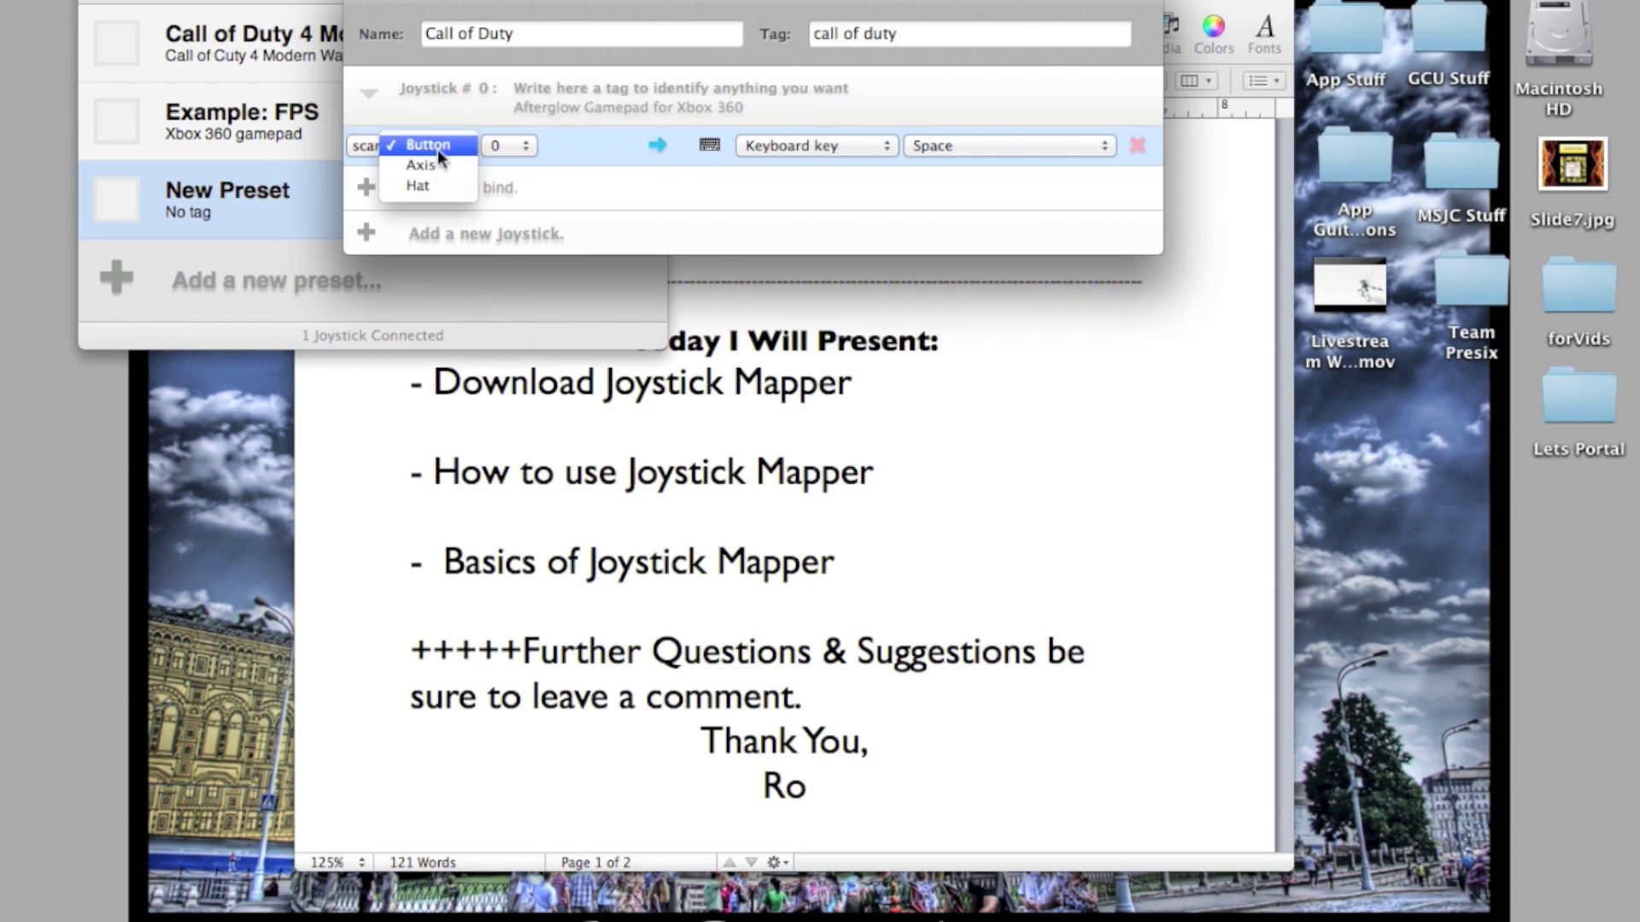
{"action": "left_click", "coordinate": [437, 150]}
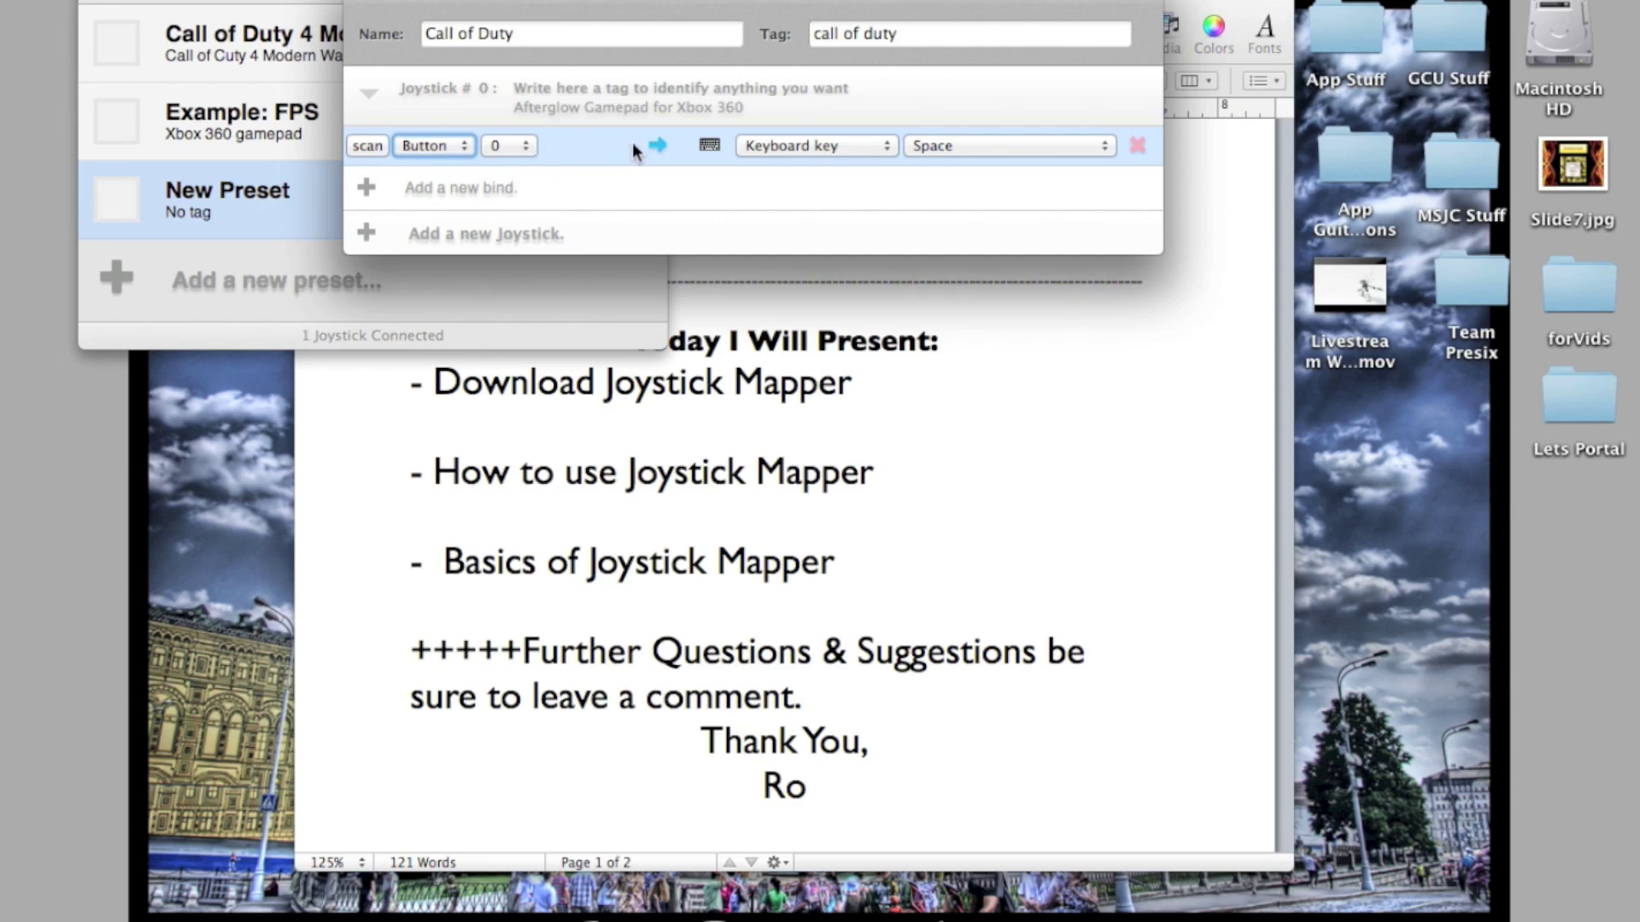
{"action": "left_click", "coordinate": [513, 180]}
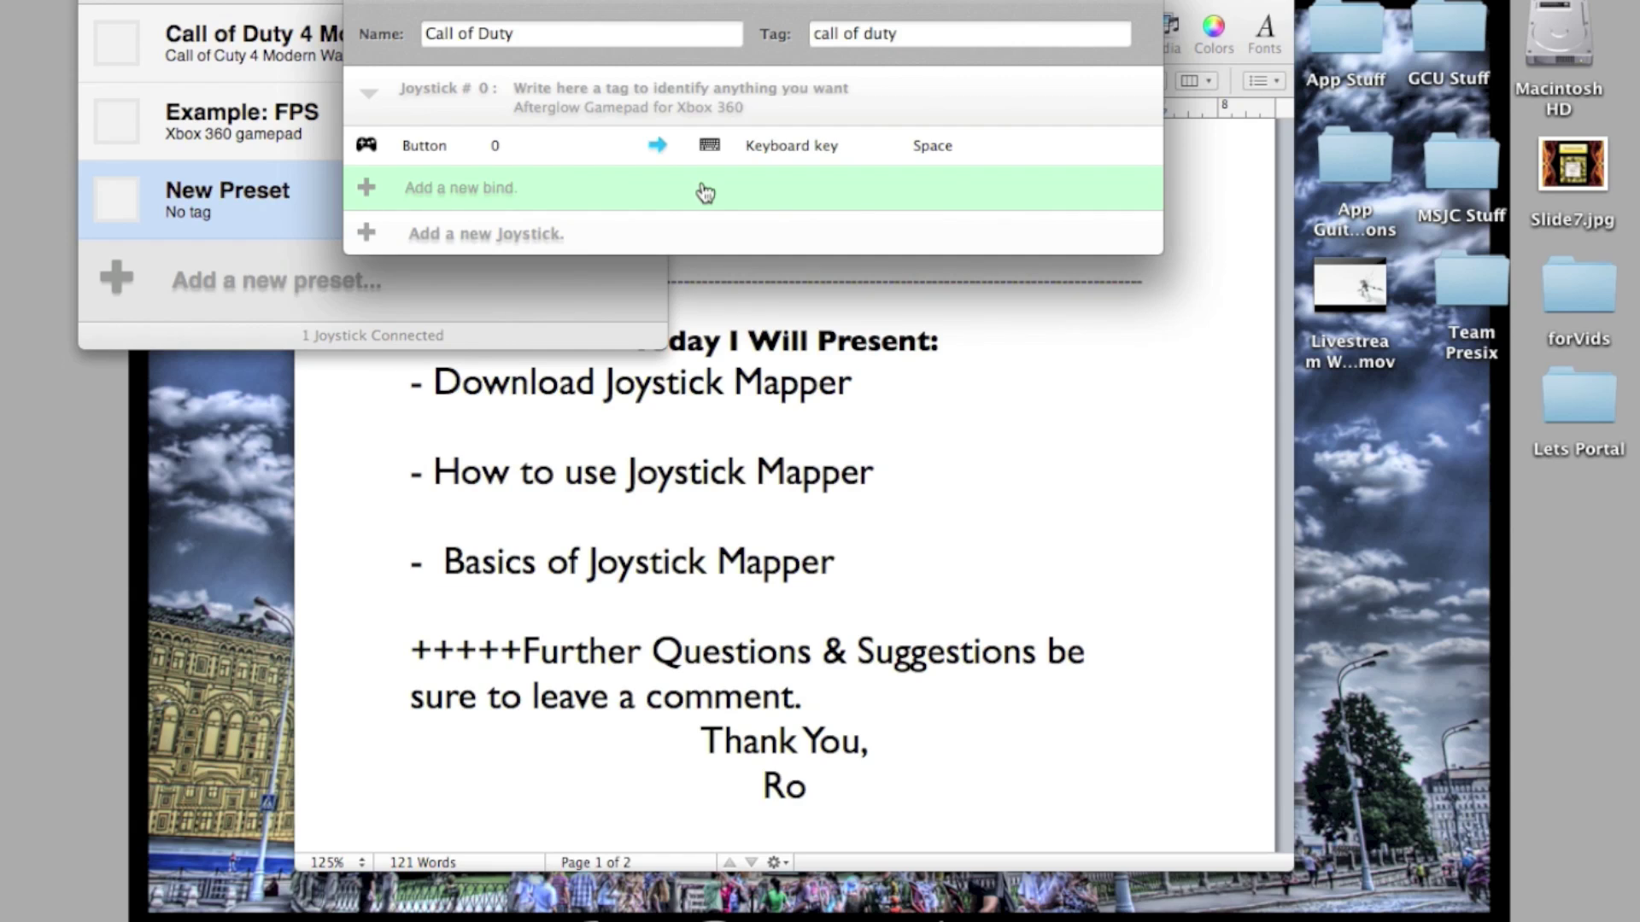
- Save the Call of Duty preset to the preset list and close the Joystick Mapper window
{"action": "left_click", "coordinate": [363, 2]}
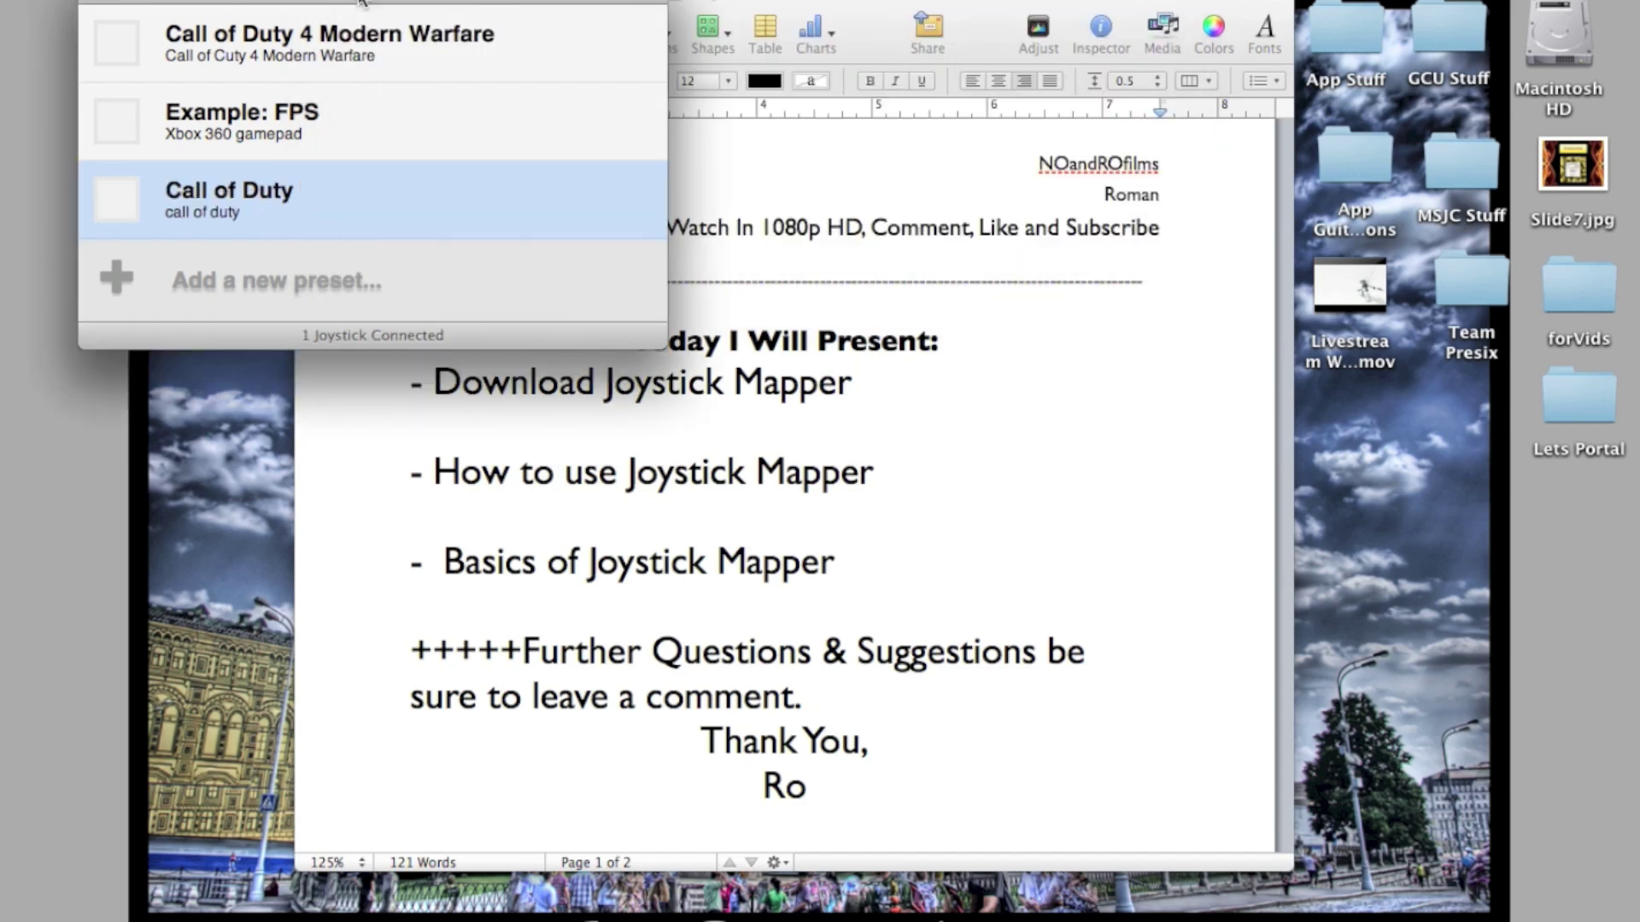
{"action": "left_click_drag", "start_coordinate": [307, 3], "coordinate": [359, 3]}
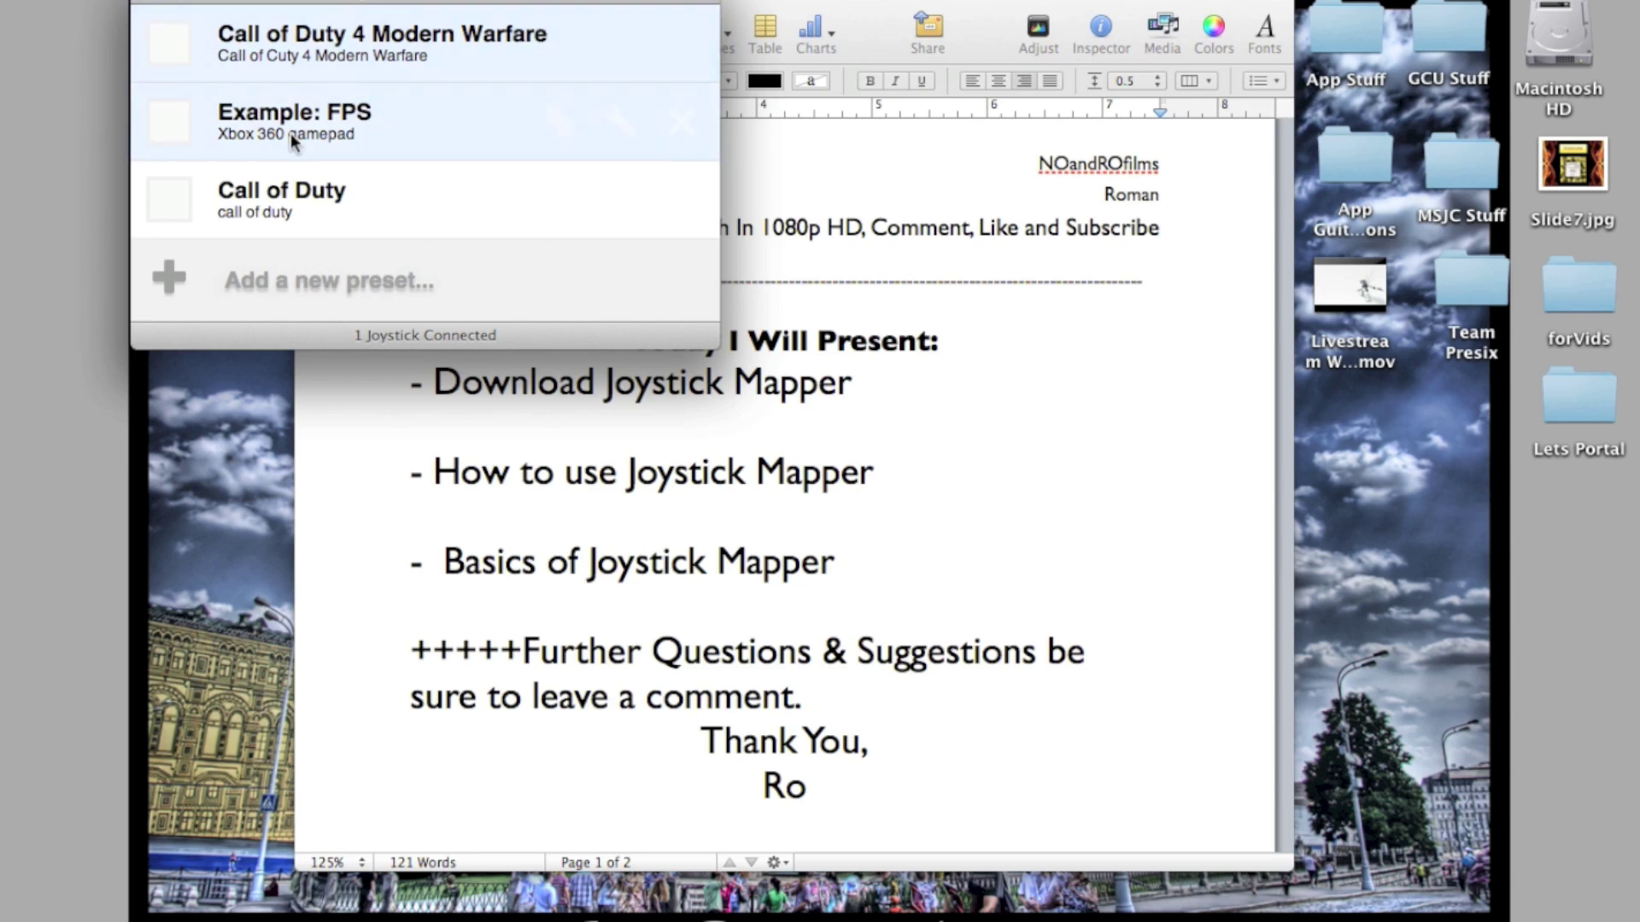
{"action": "mouse_move", "coordinate": [4, 724]}
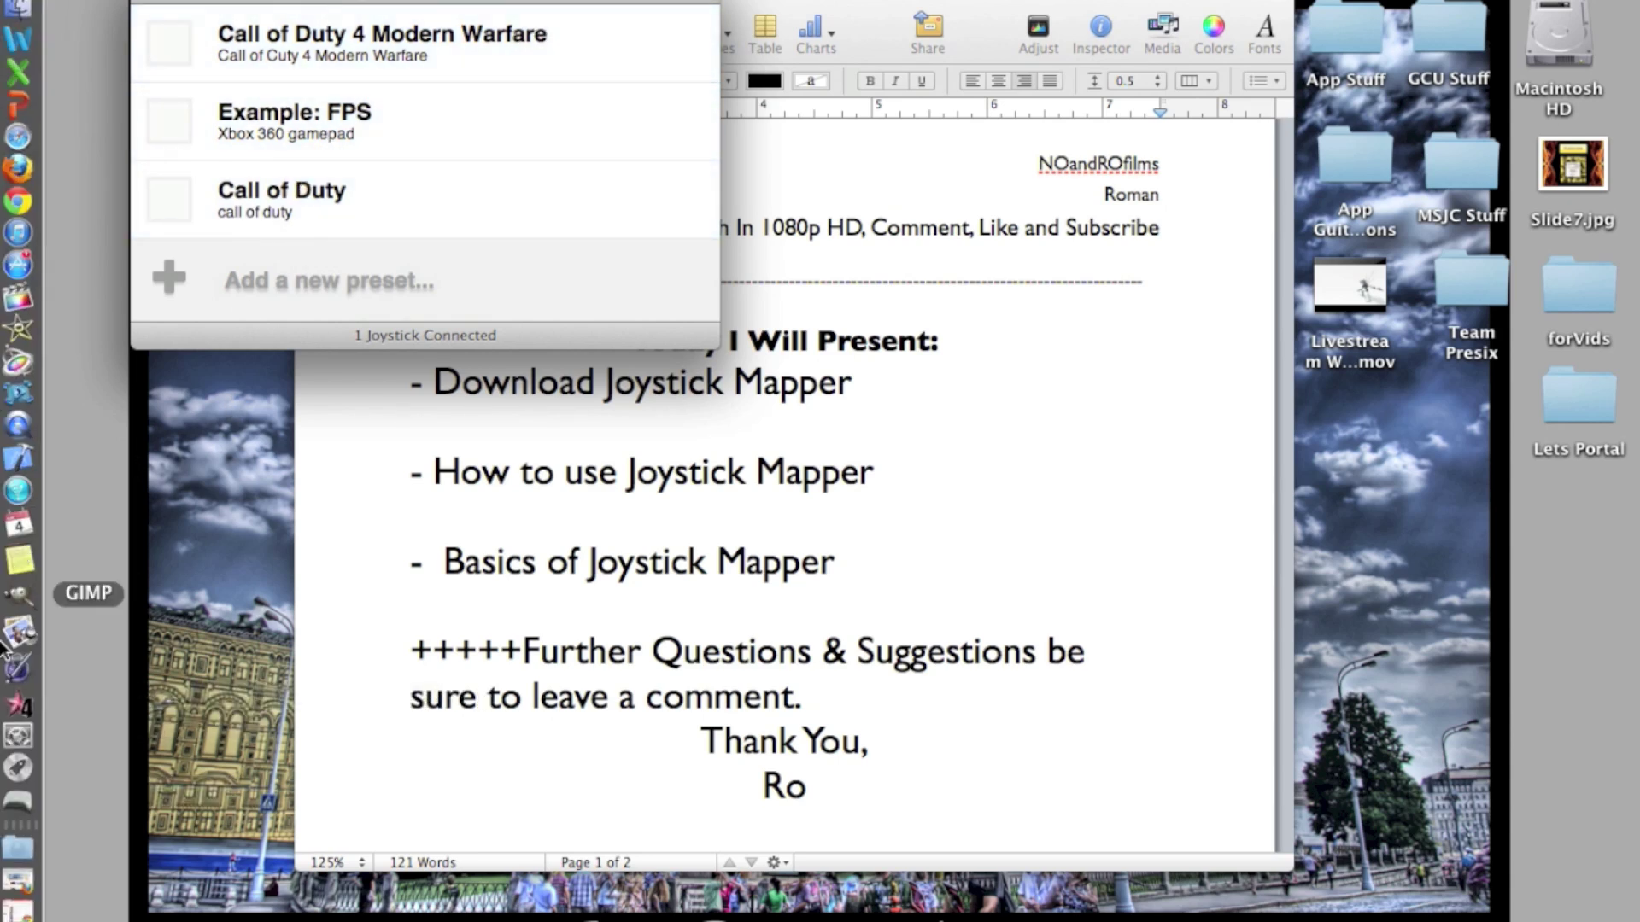
{"action": "left_click", "coordinate": [158, 3]}
{"action": "mouse_move", "coordinate": [547, 4]}
{"action": "left_mouse_down"}
{"action": "mouse_move", "coordinate": [586, 4]}
{"action": "mouse_move", "coordinate": [547, 1]}
{"action": "left_mouse_up"}
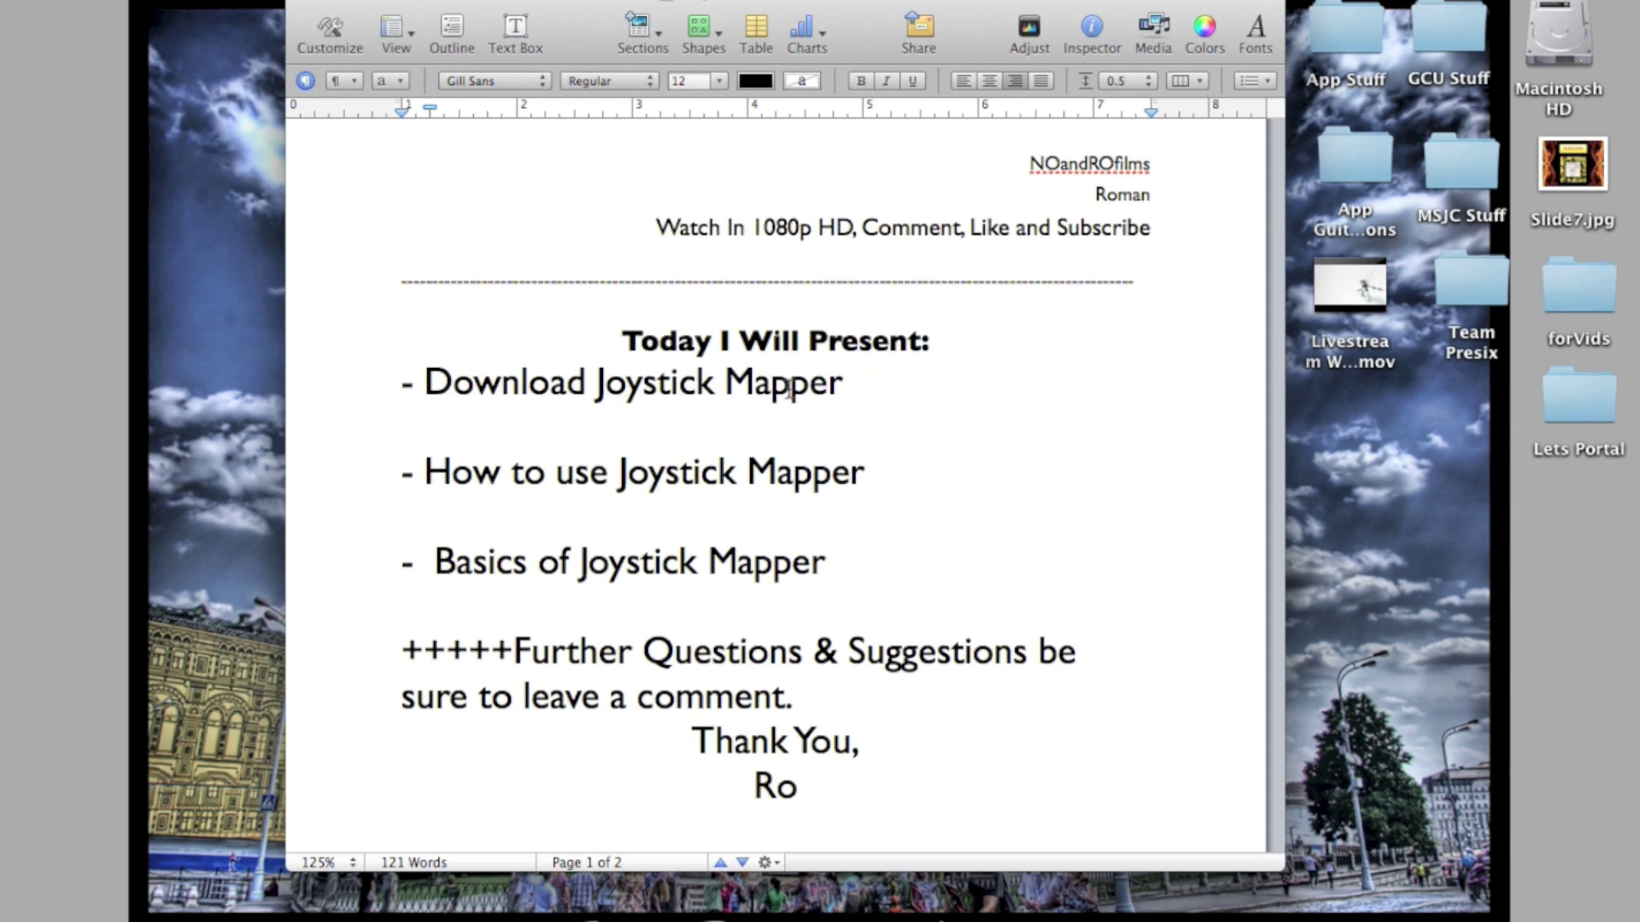
{"action": "scroll", "coordinate": [862, 591], "scroll_direction": "down", "scroll_amount": 5}
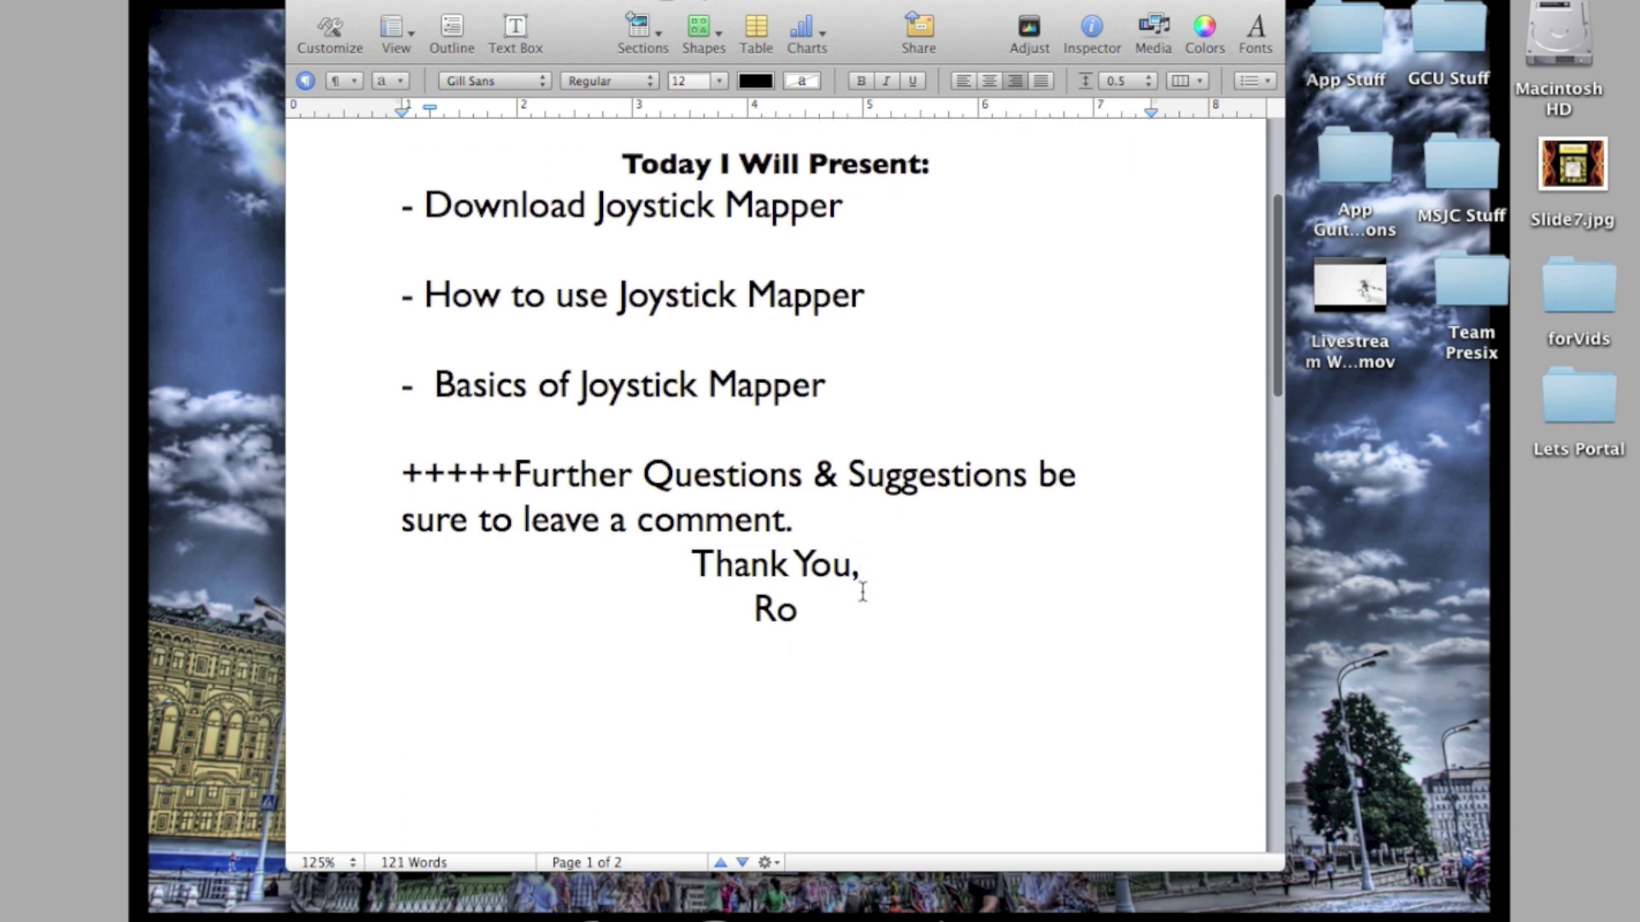
{"action": "scroll", "coordinate": [862, 591], "scroll_direction": "up", "scroll_amount": 5}
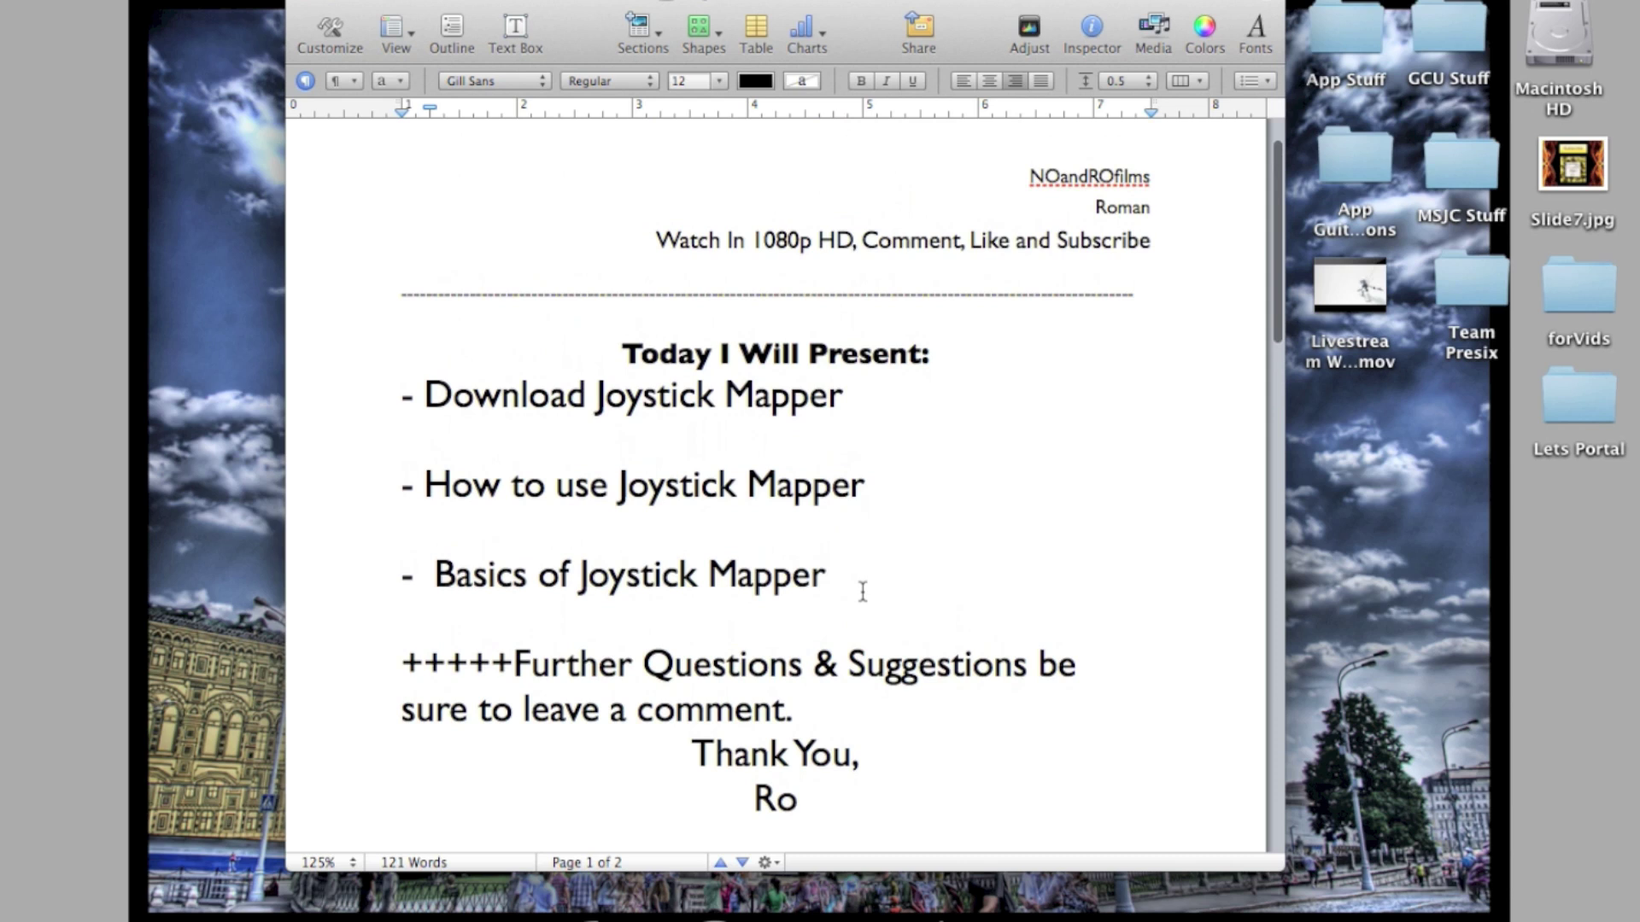
{"action": "scroll", "coordinate": [863, 591], "scroll_direction": "down", "scroll_amount": 1}
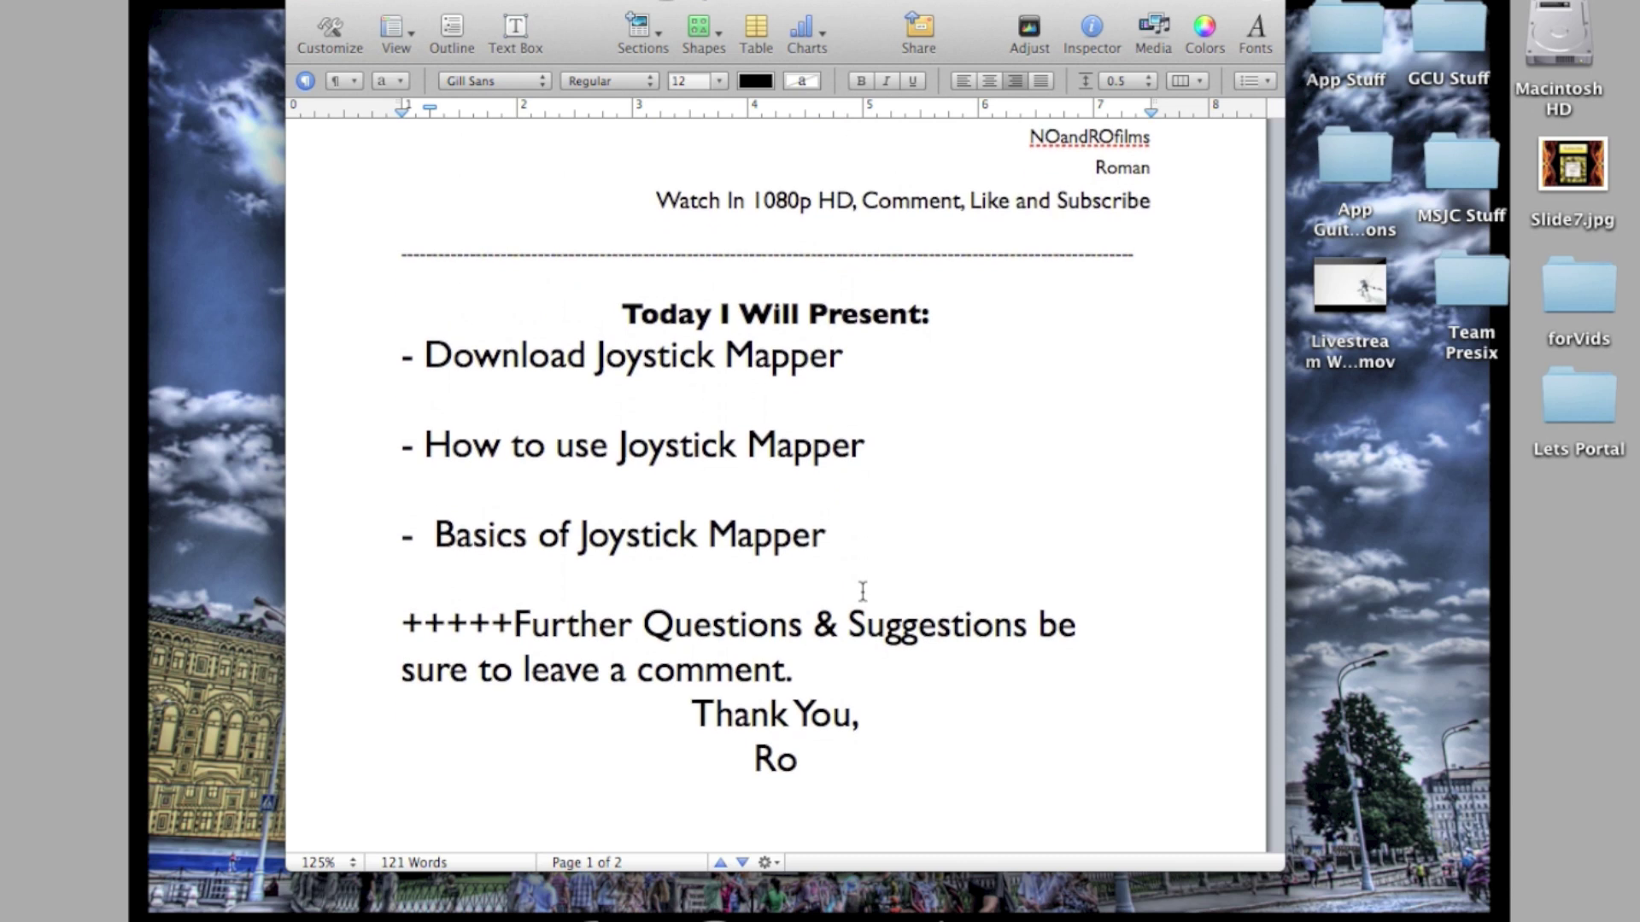
{"action": "scroll", "coordinate": [862, 591], "scroll_direction": "down", "scroll_amount": 1}
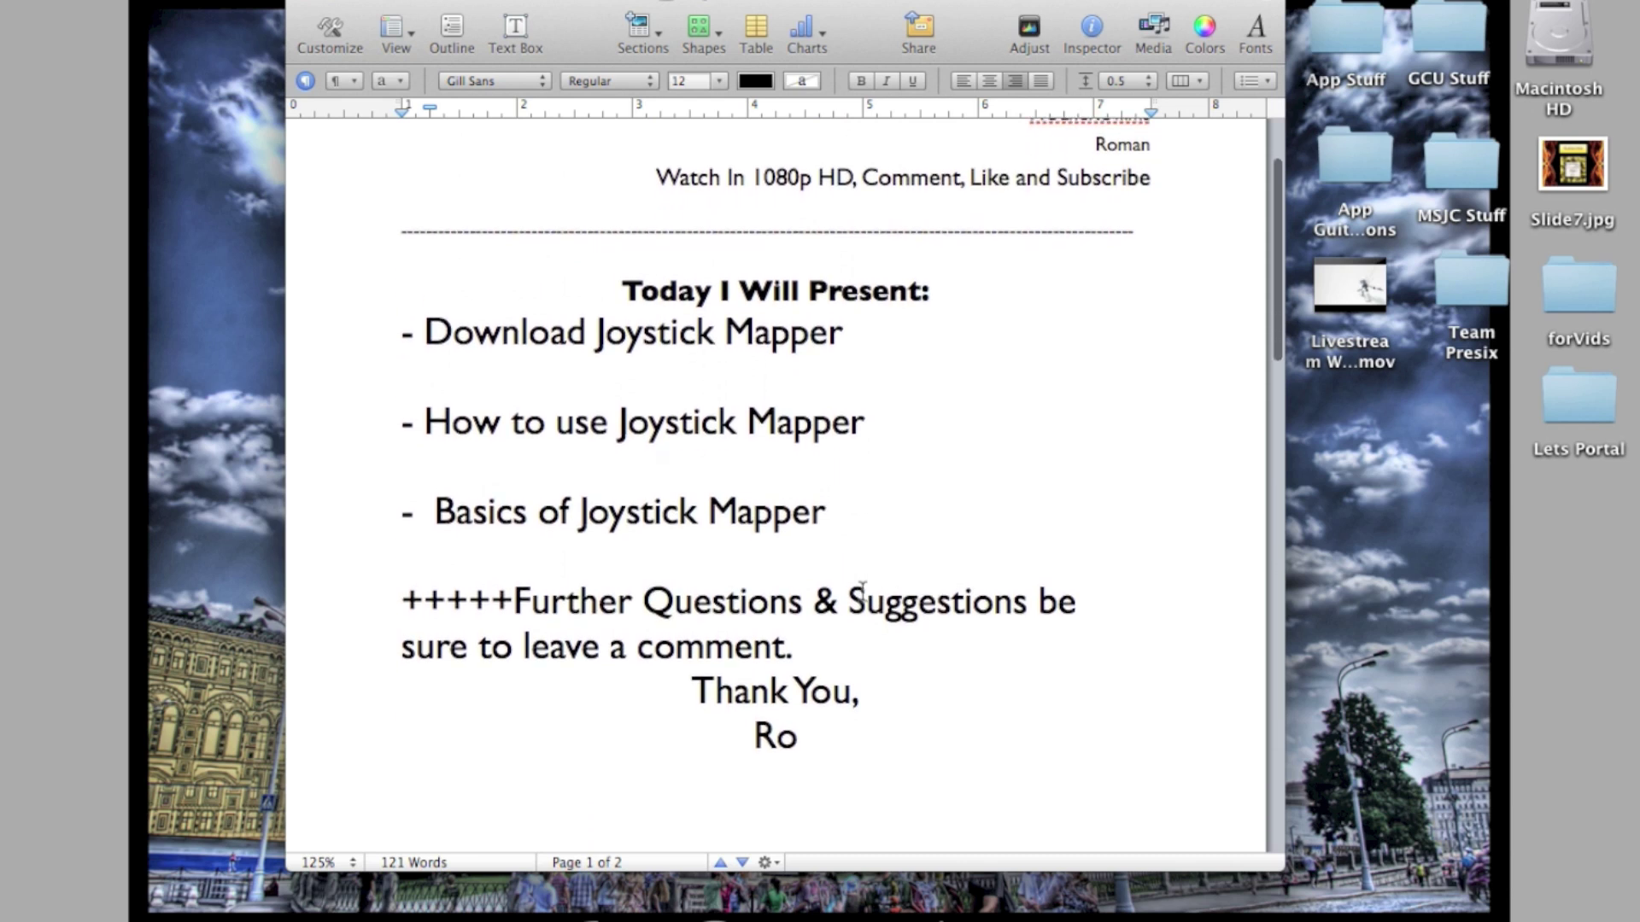
{"action": "scroll", "coordinate": [863, 591], "scroll_direction": "up", "scroll_amount": 1}
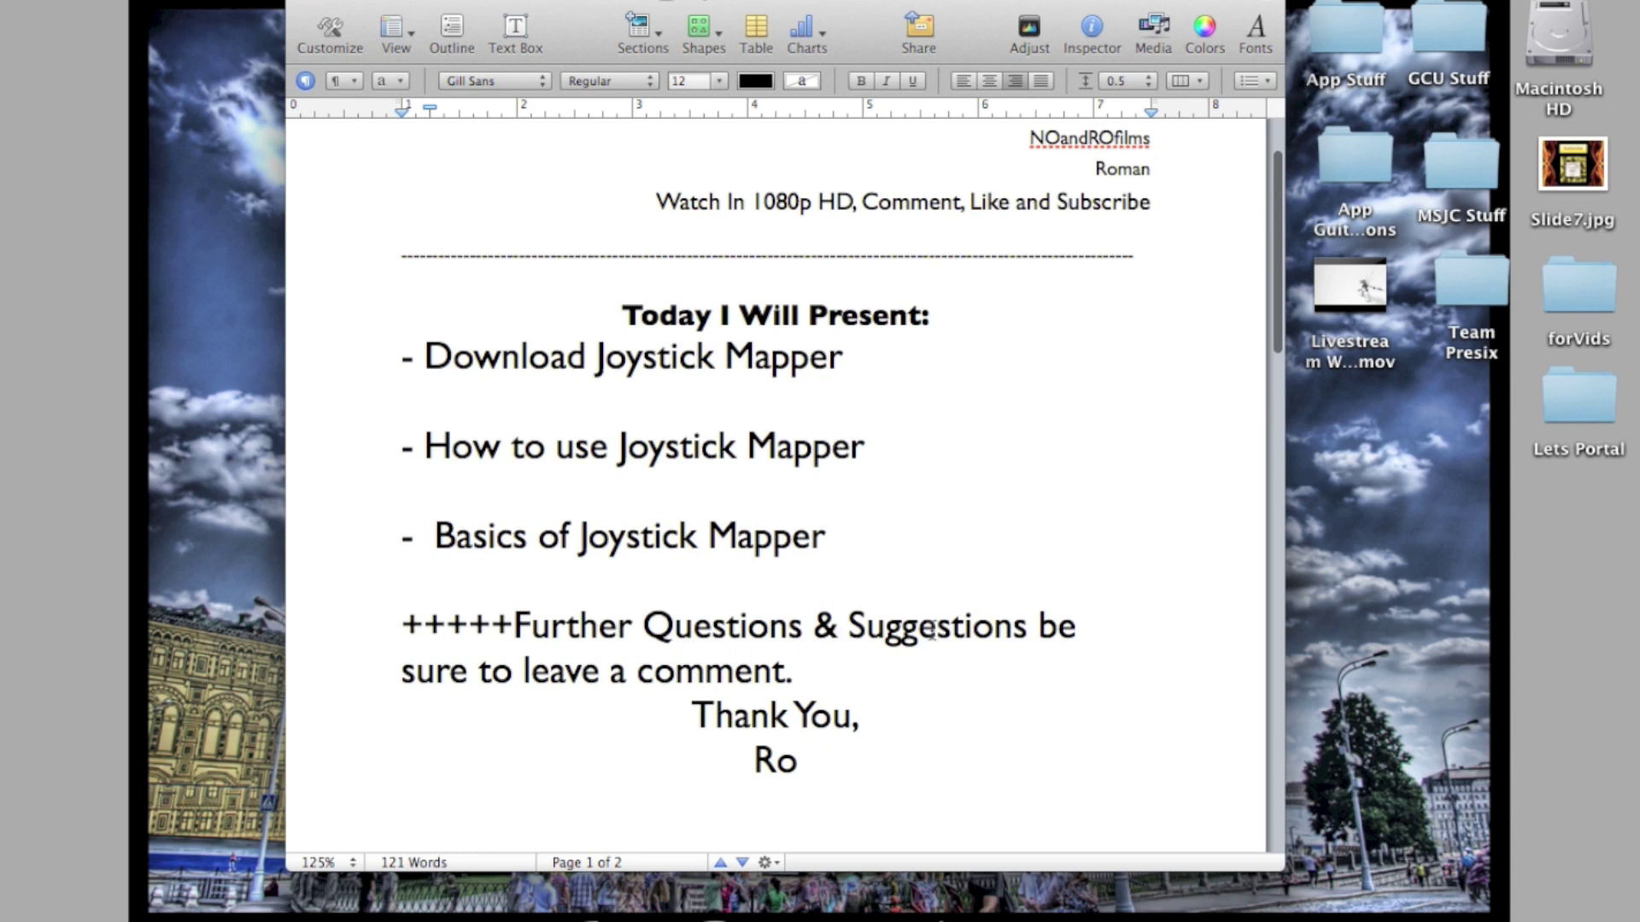